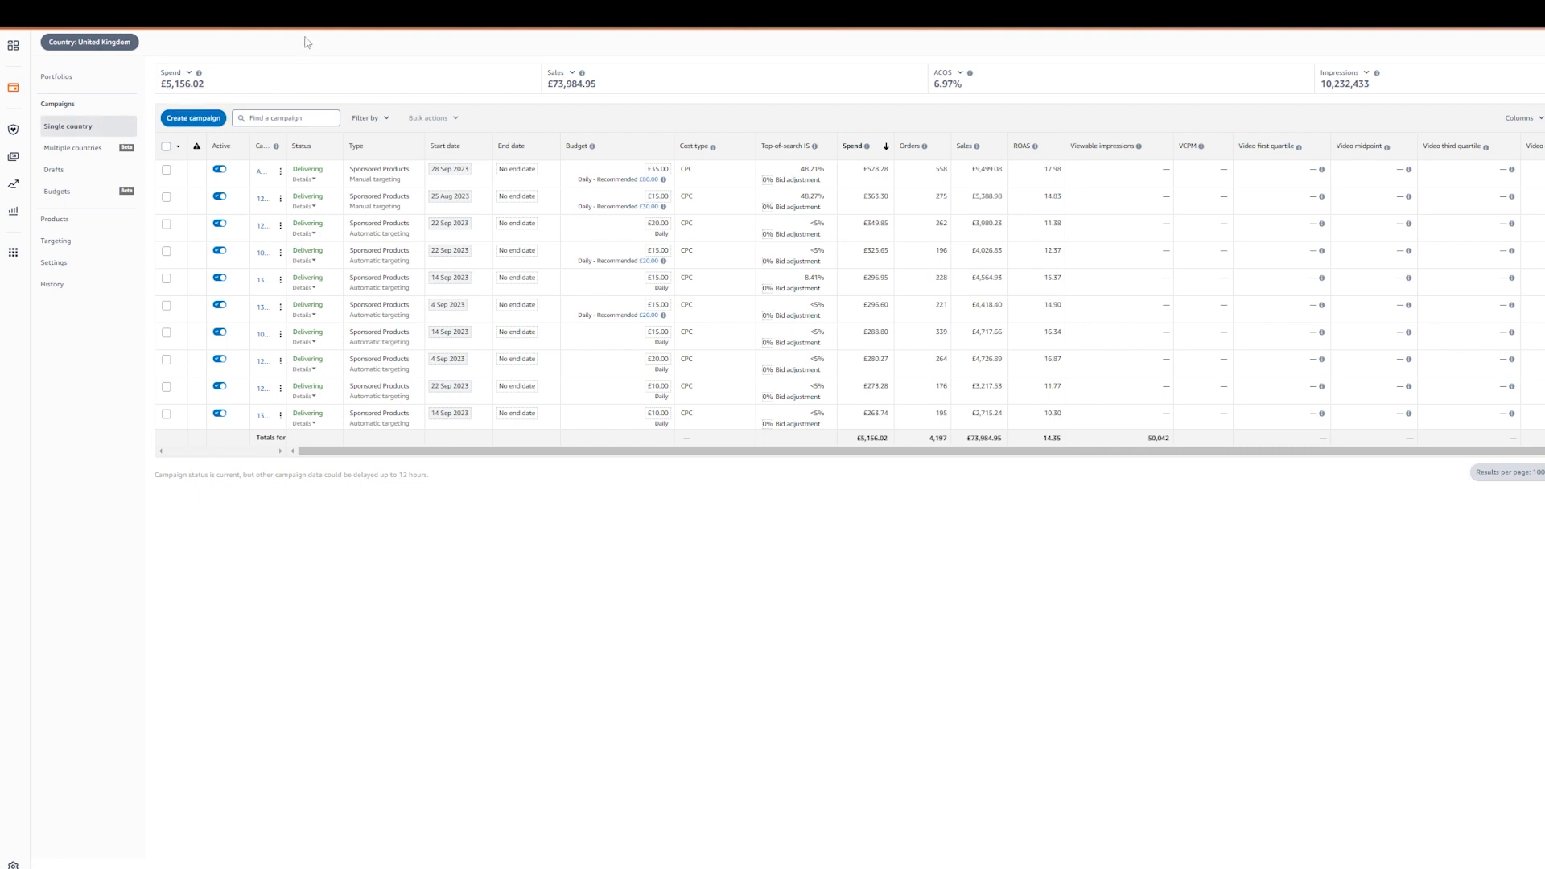
- Create a new Sponsored Products campaign and name its ad group "SKU | SP | UK | AUTO | MANUAL BID"
left_click(194, 119)
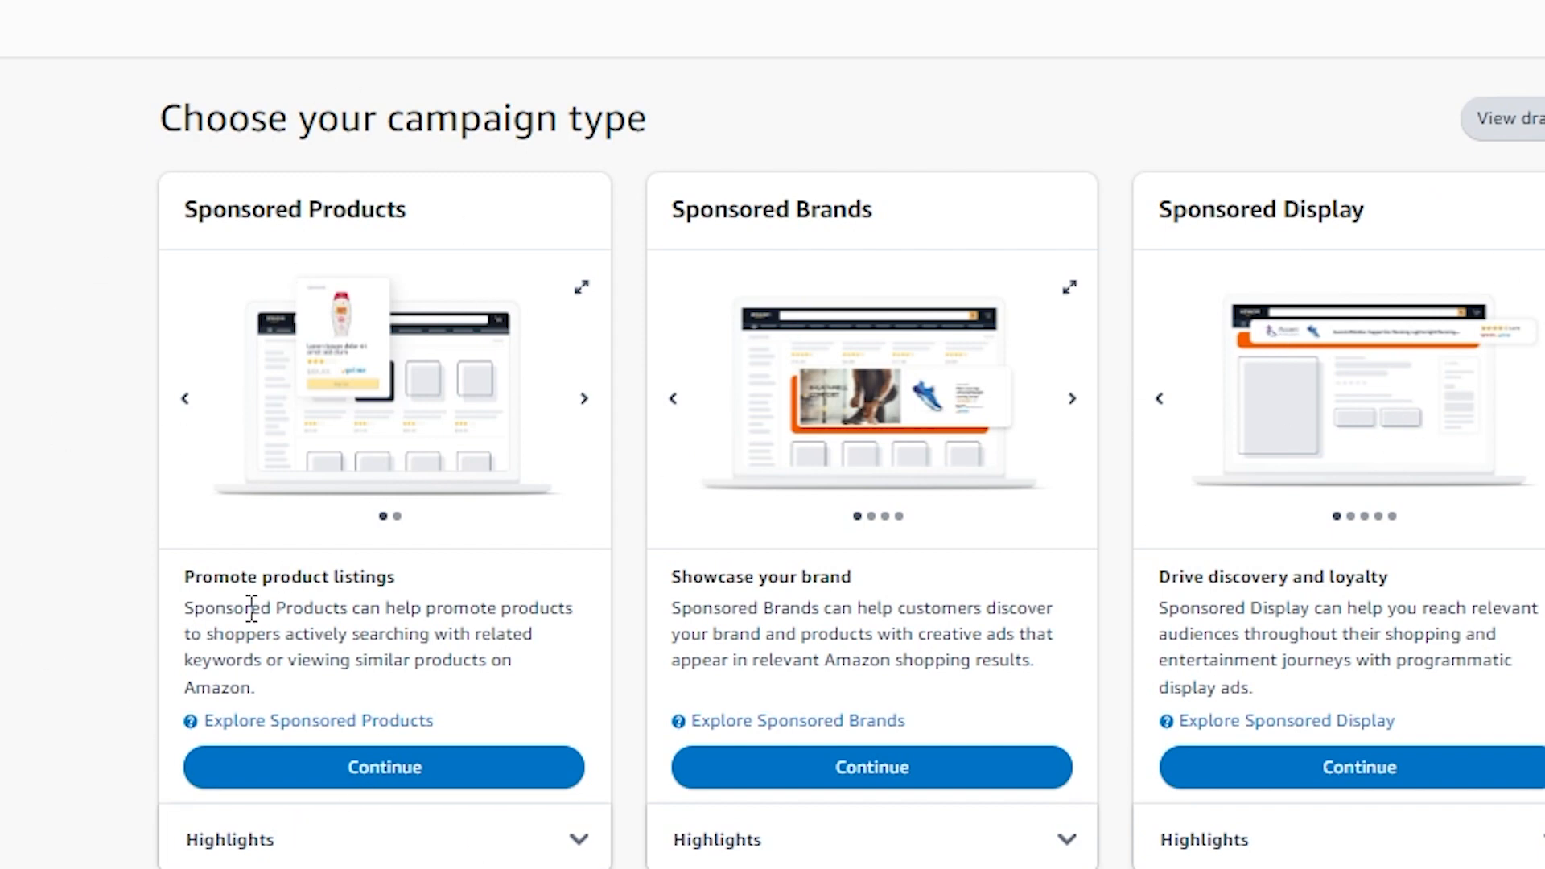
left_click(385, 779)
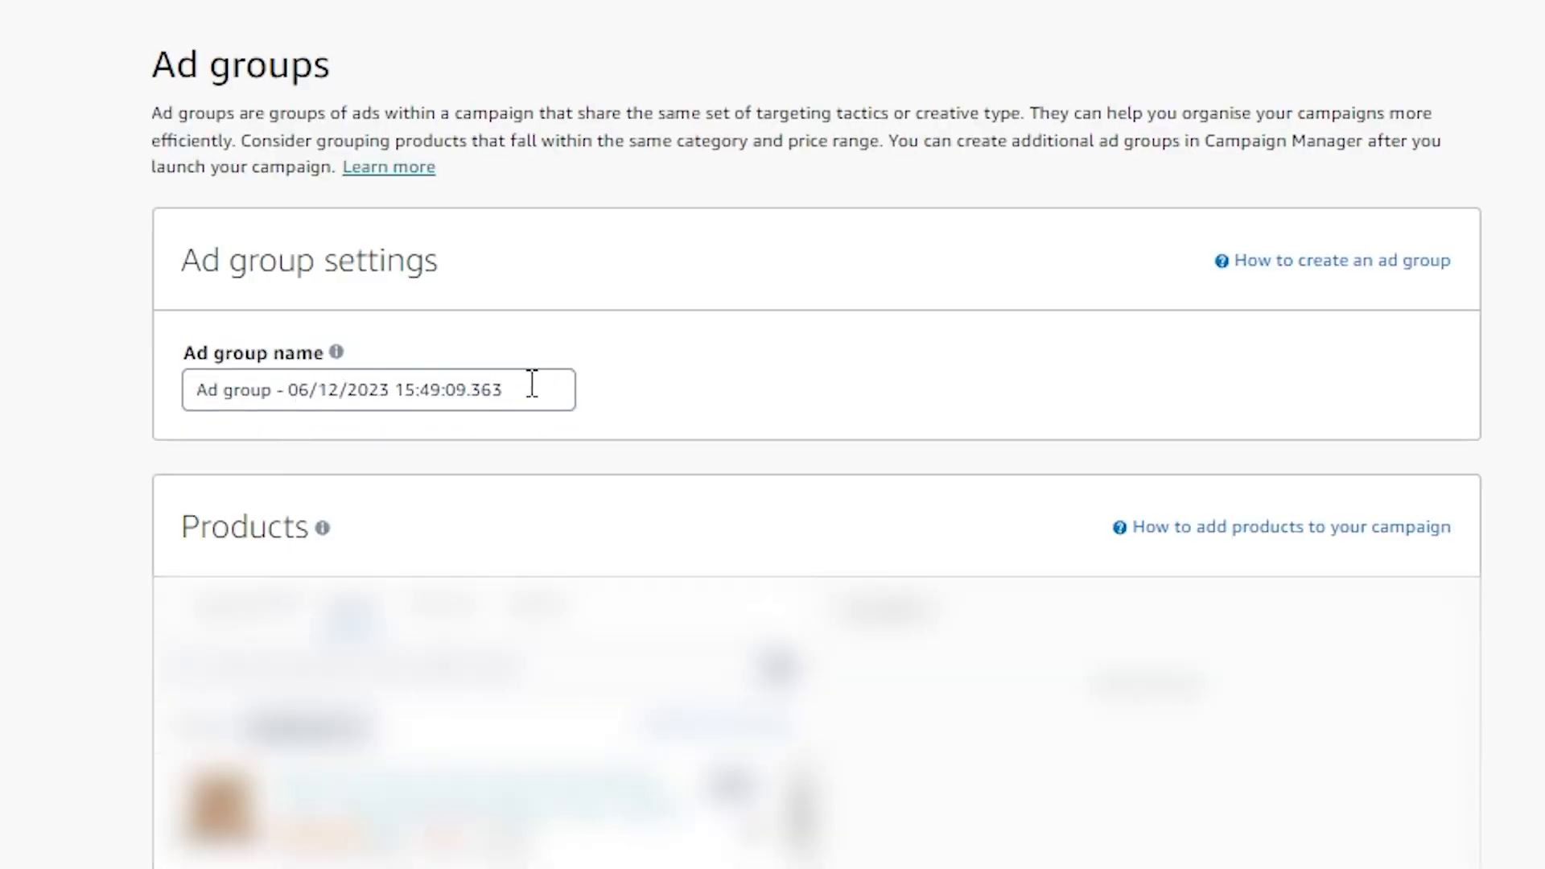
left_click_drag(532, 386, 197, 390)
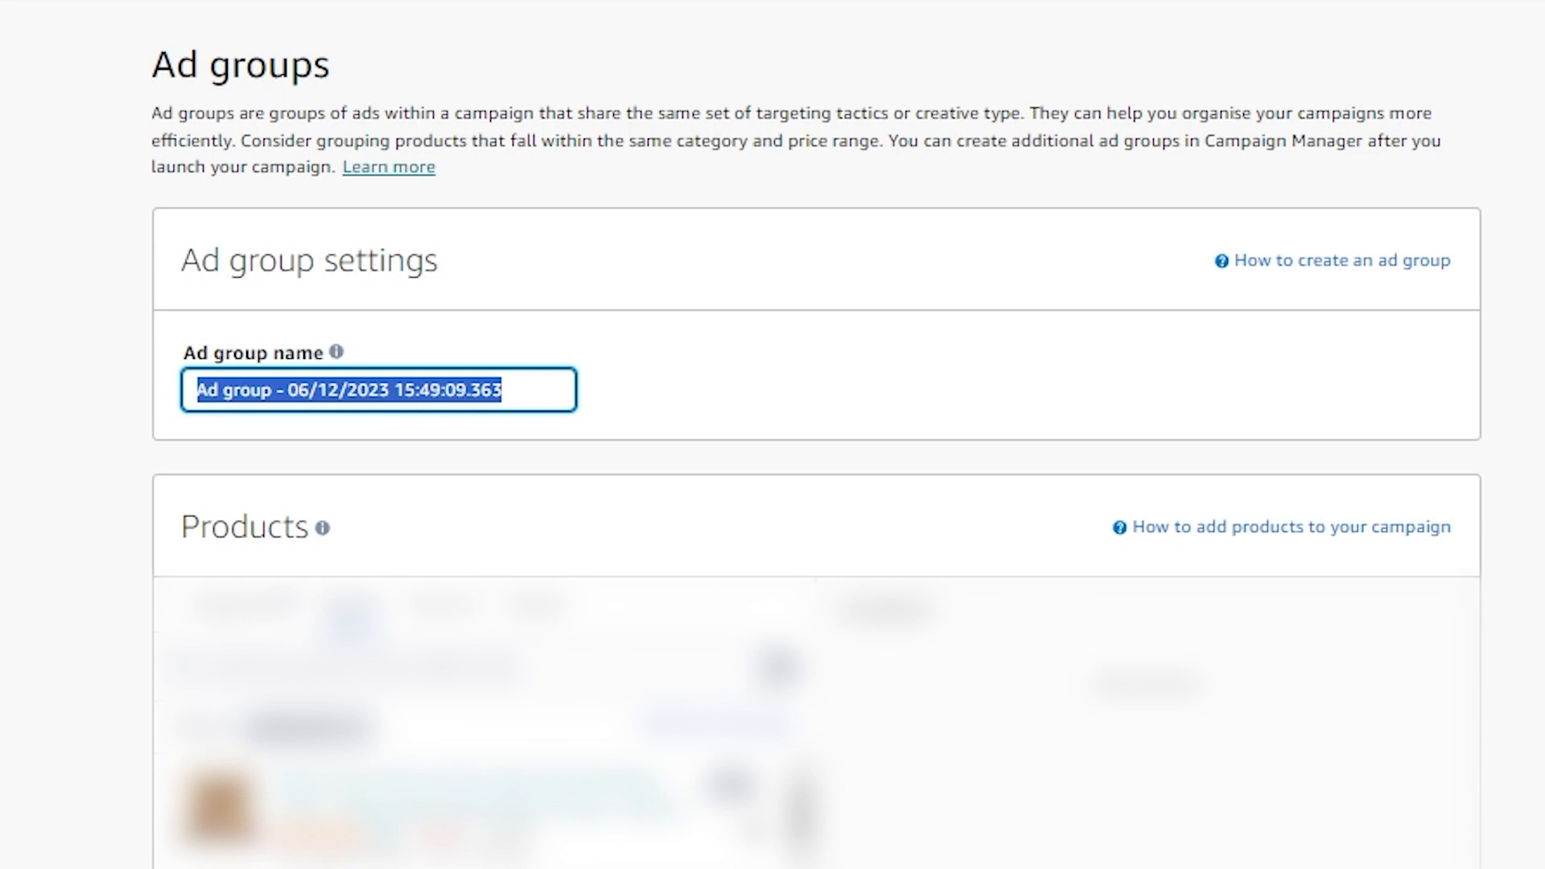
type("SKU ")
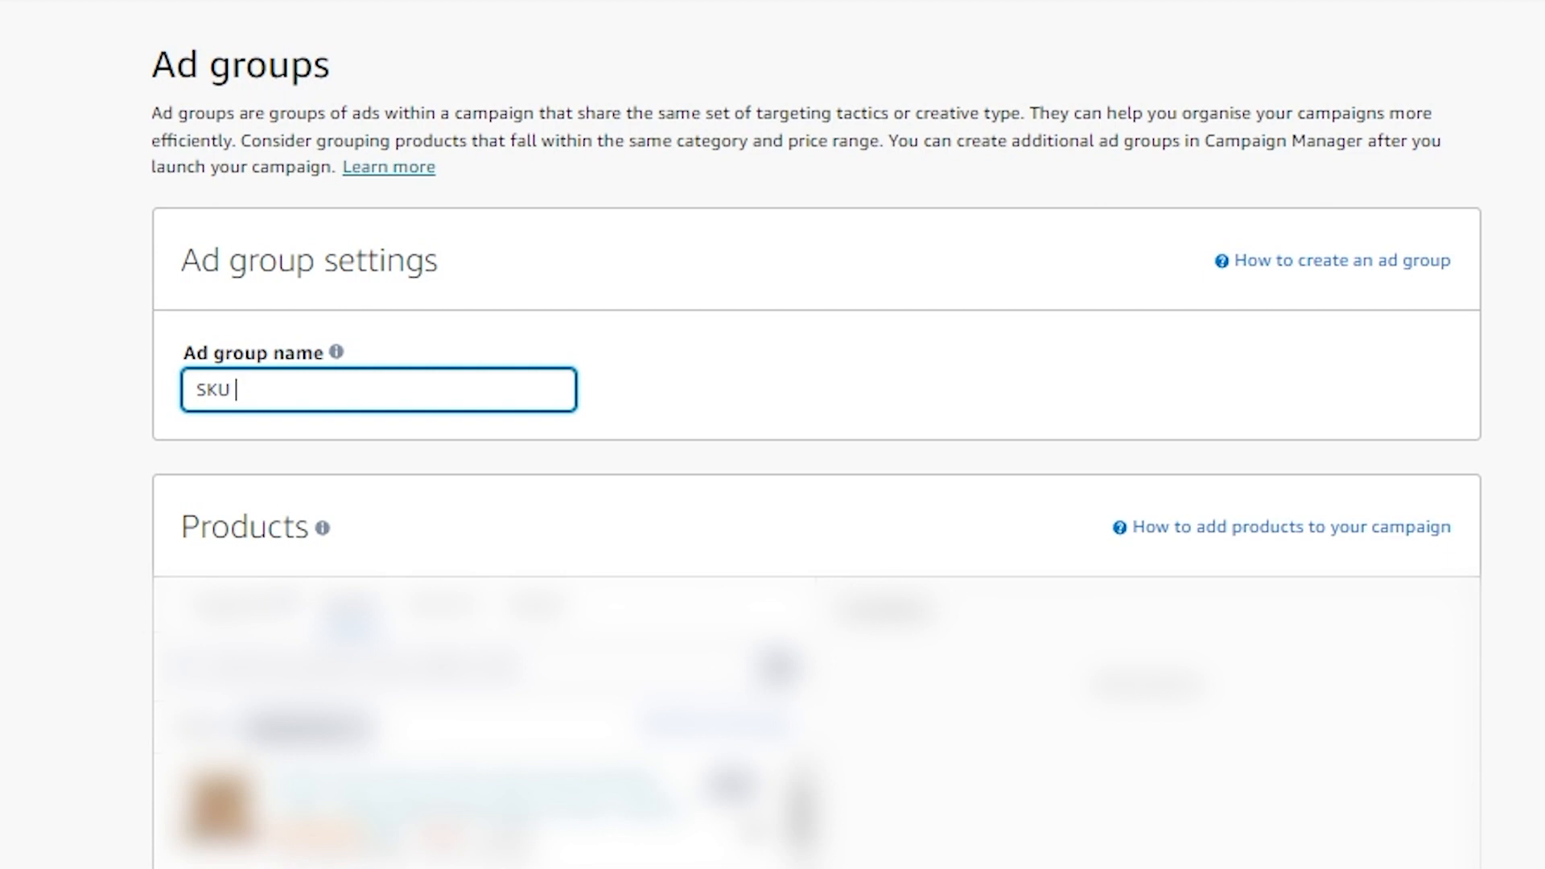
type("| SP | UK | MAN")
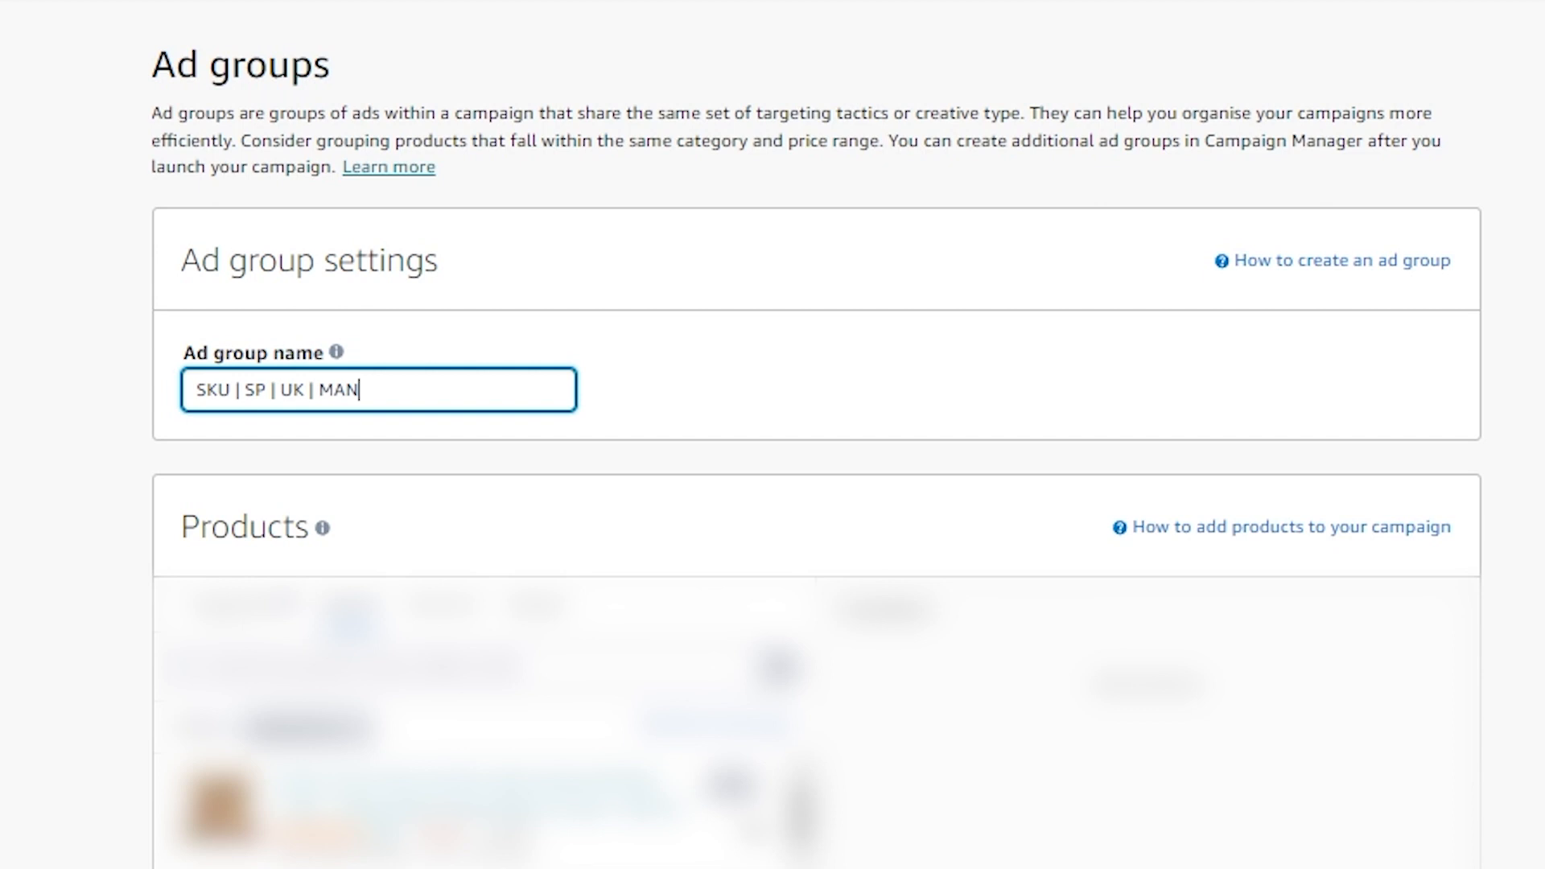
key("BackSpace")
key("BackSpace")
key("BackSpace")
type("AUTO | MANUAL BID")
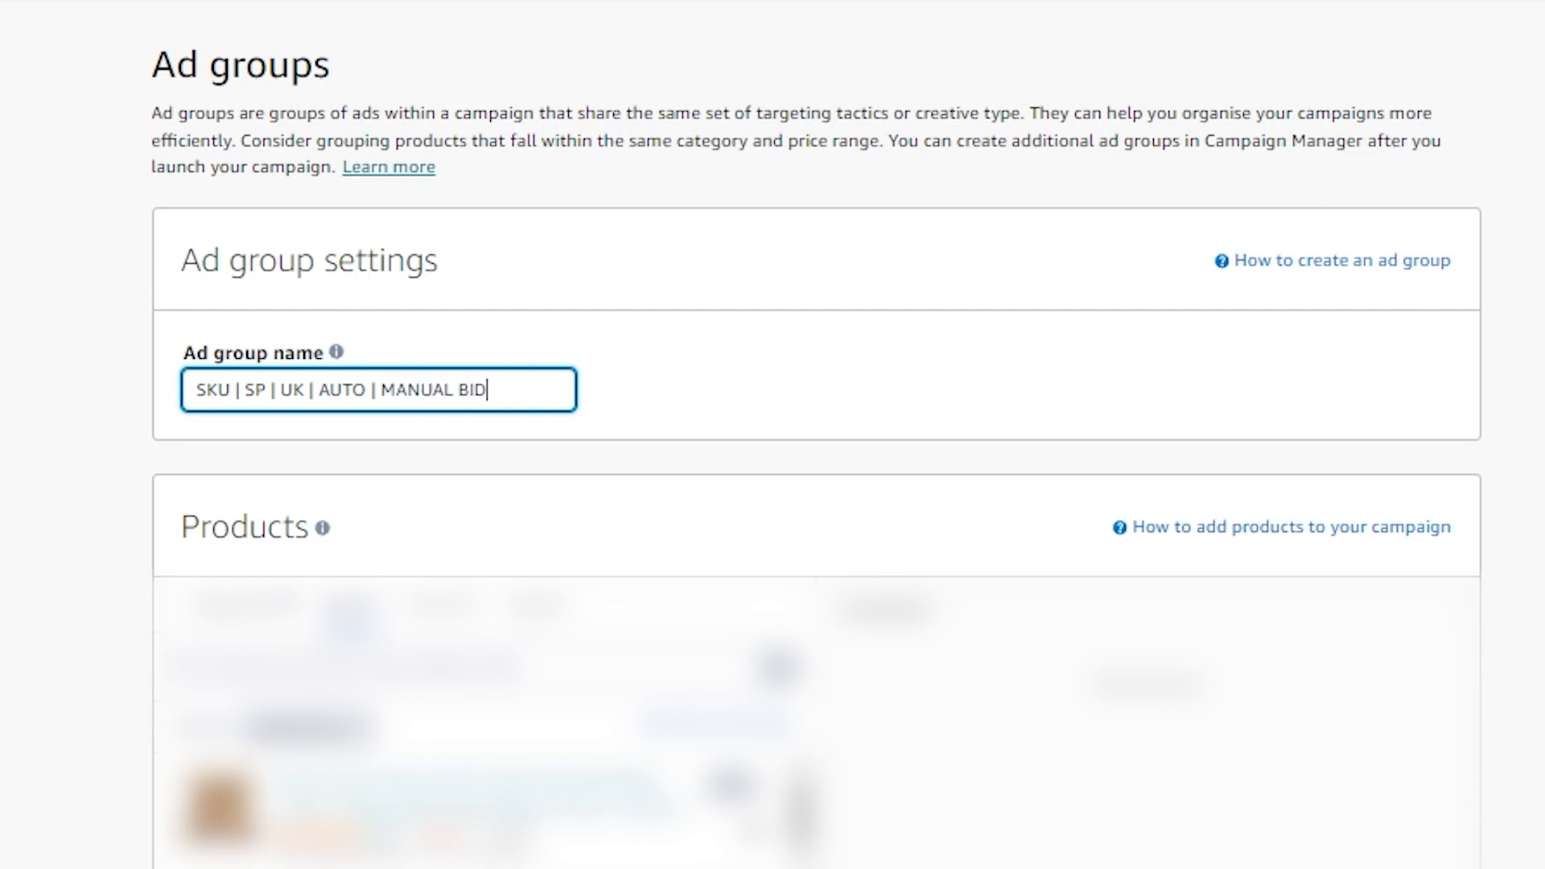
left_click(714, 327)
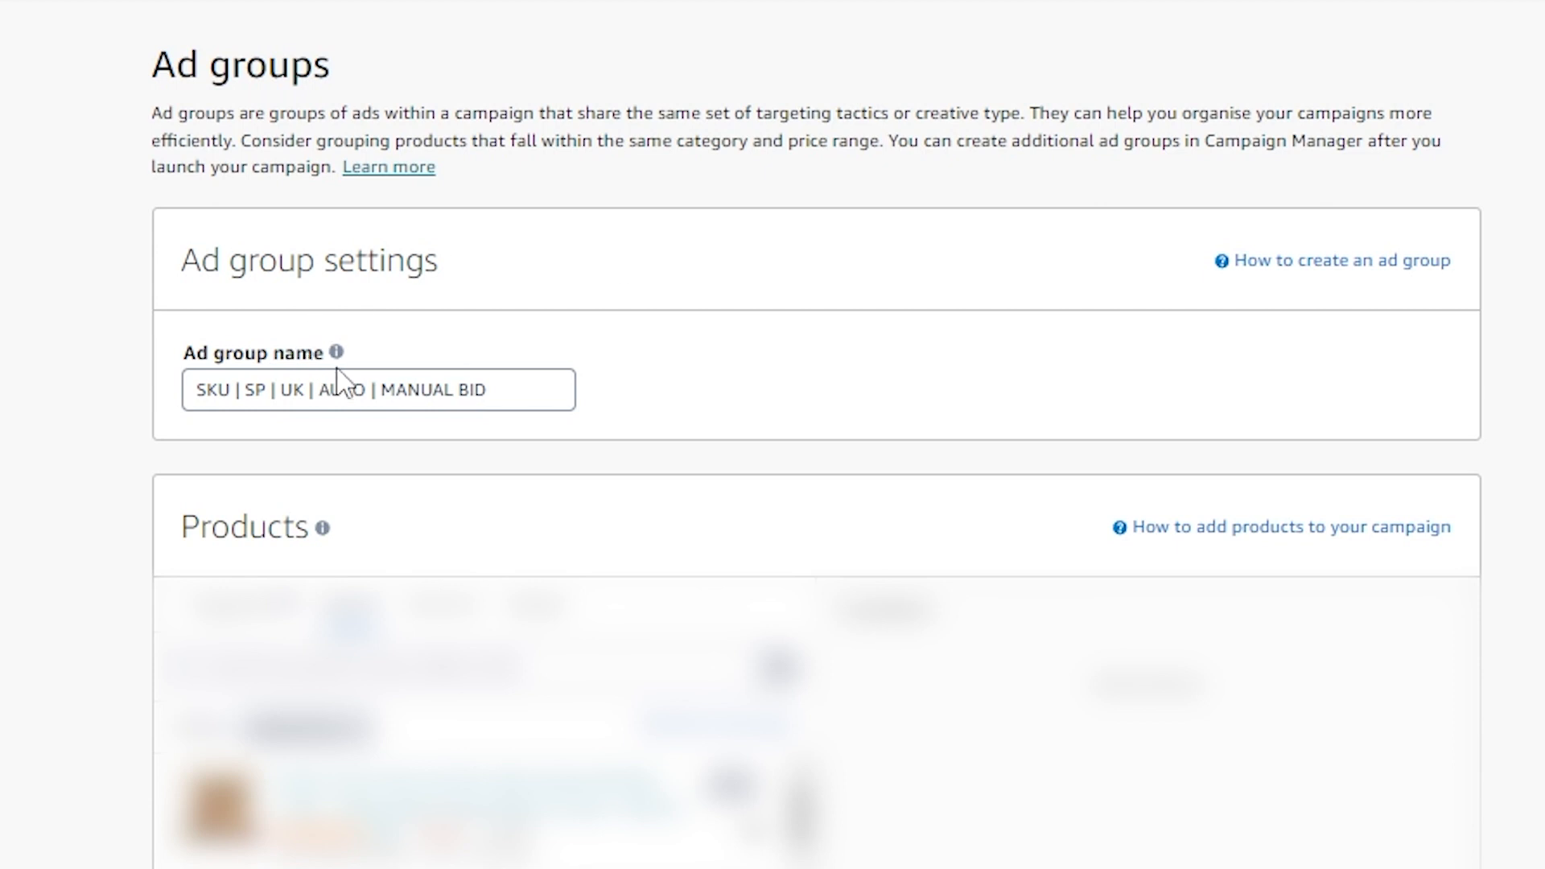
mouse_move(336, 352)
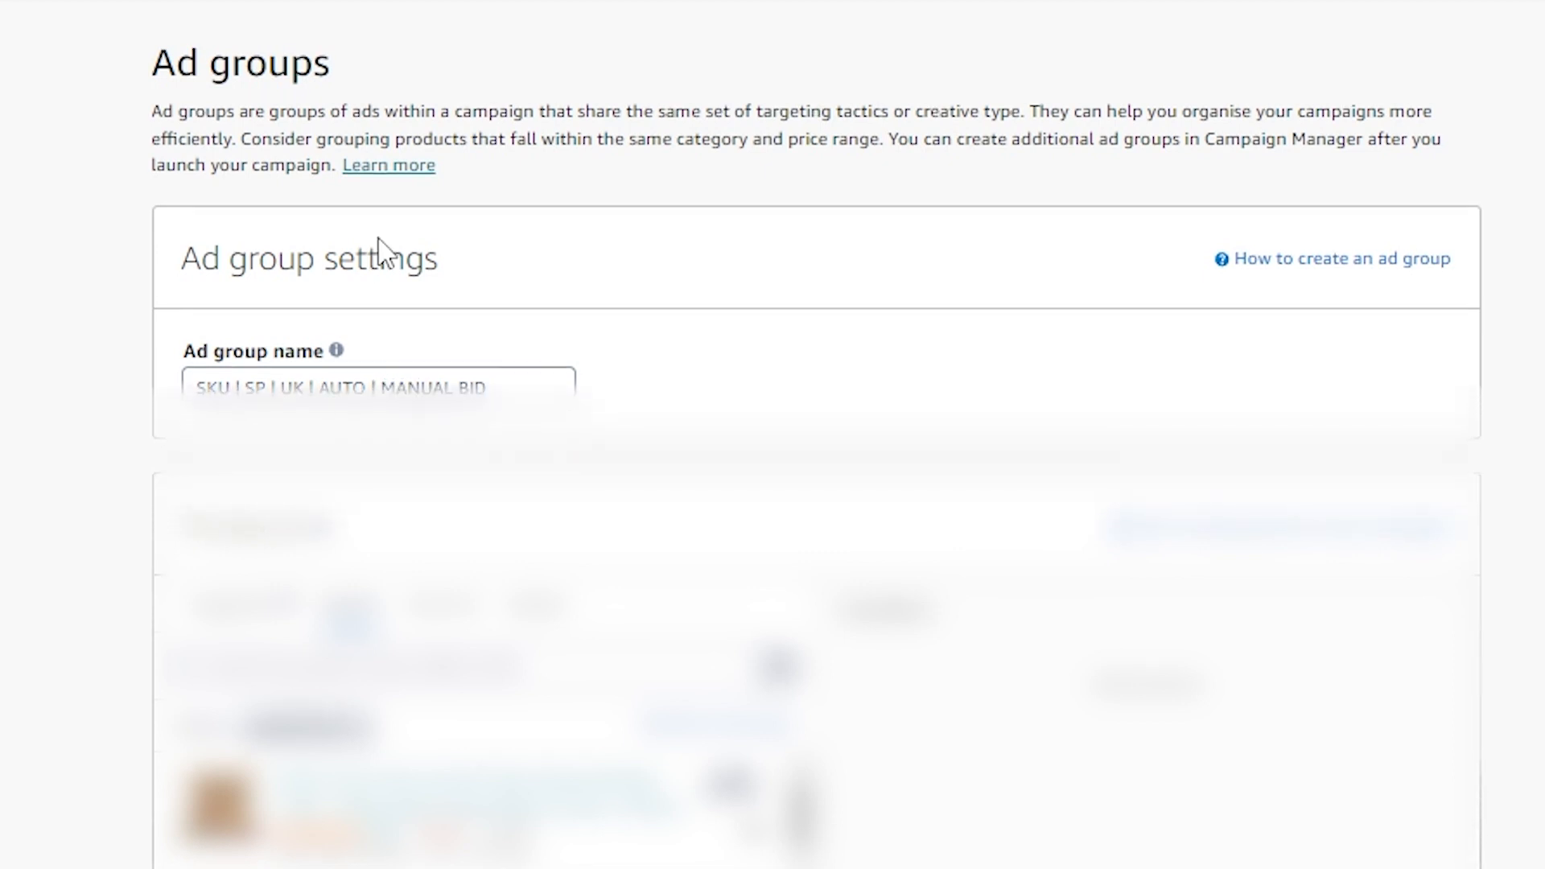
- Add the first listed product, the large luxury pick and mix jelly sweets gift box, to the ad group
scroll(377, 237, "down", 2)
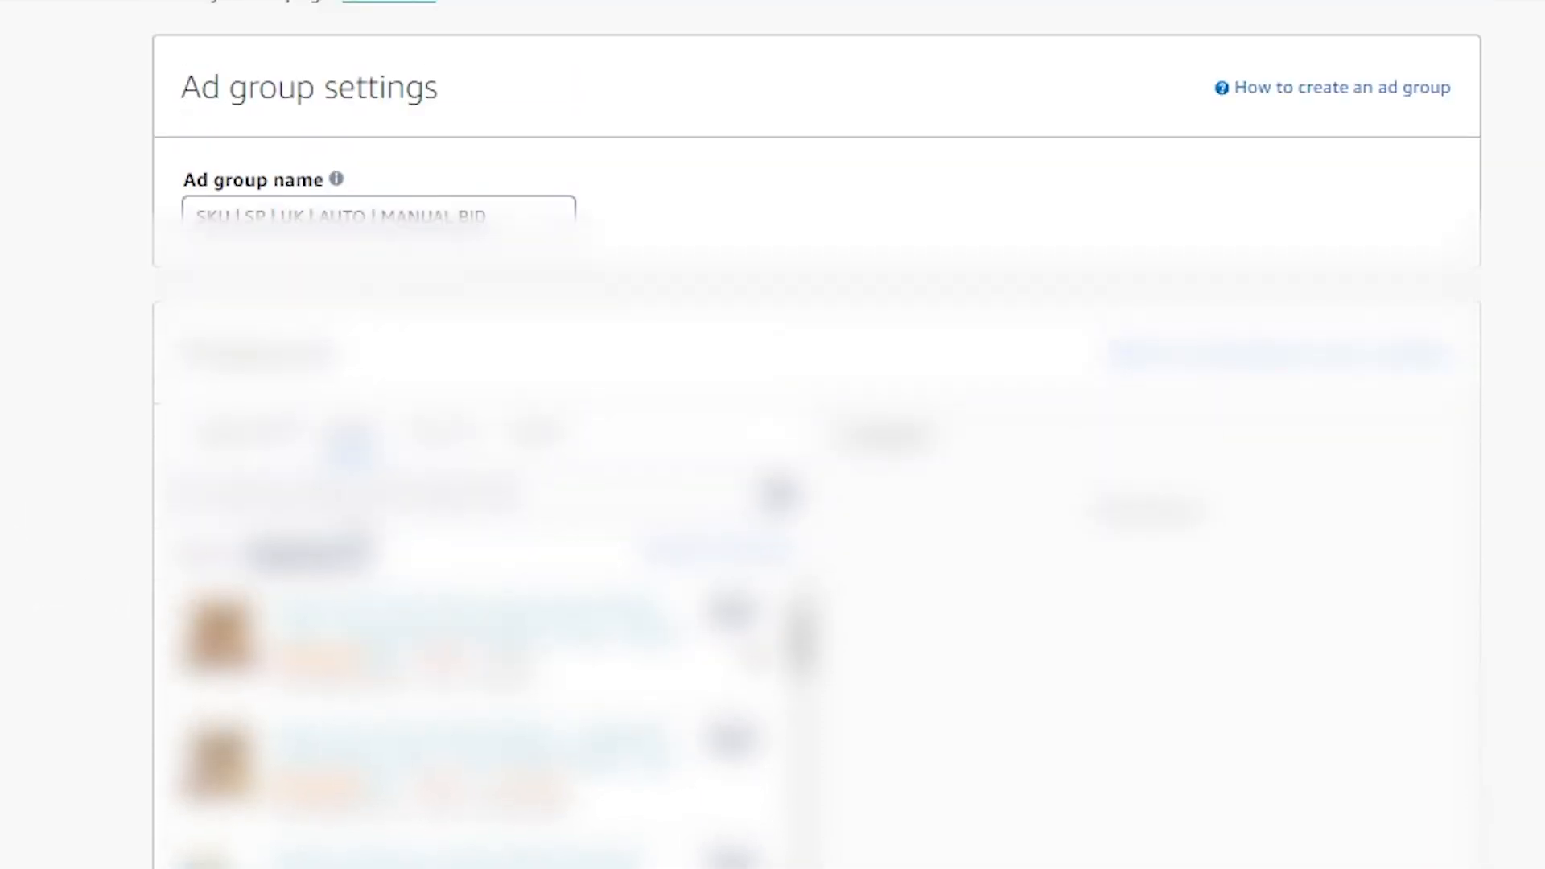
mouse_move(802, 636)
left_mouse_down()
mouse_move(801, 797)
mouse_move(801, 630)
left_mouse_up()
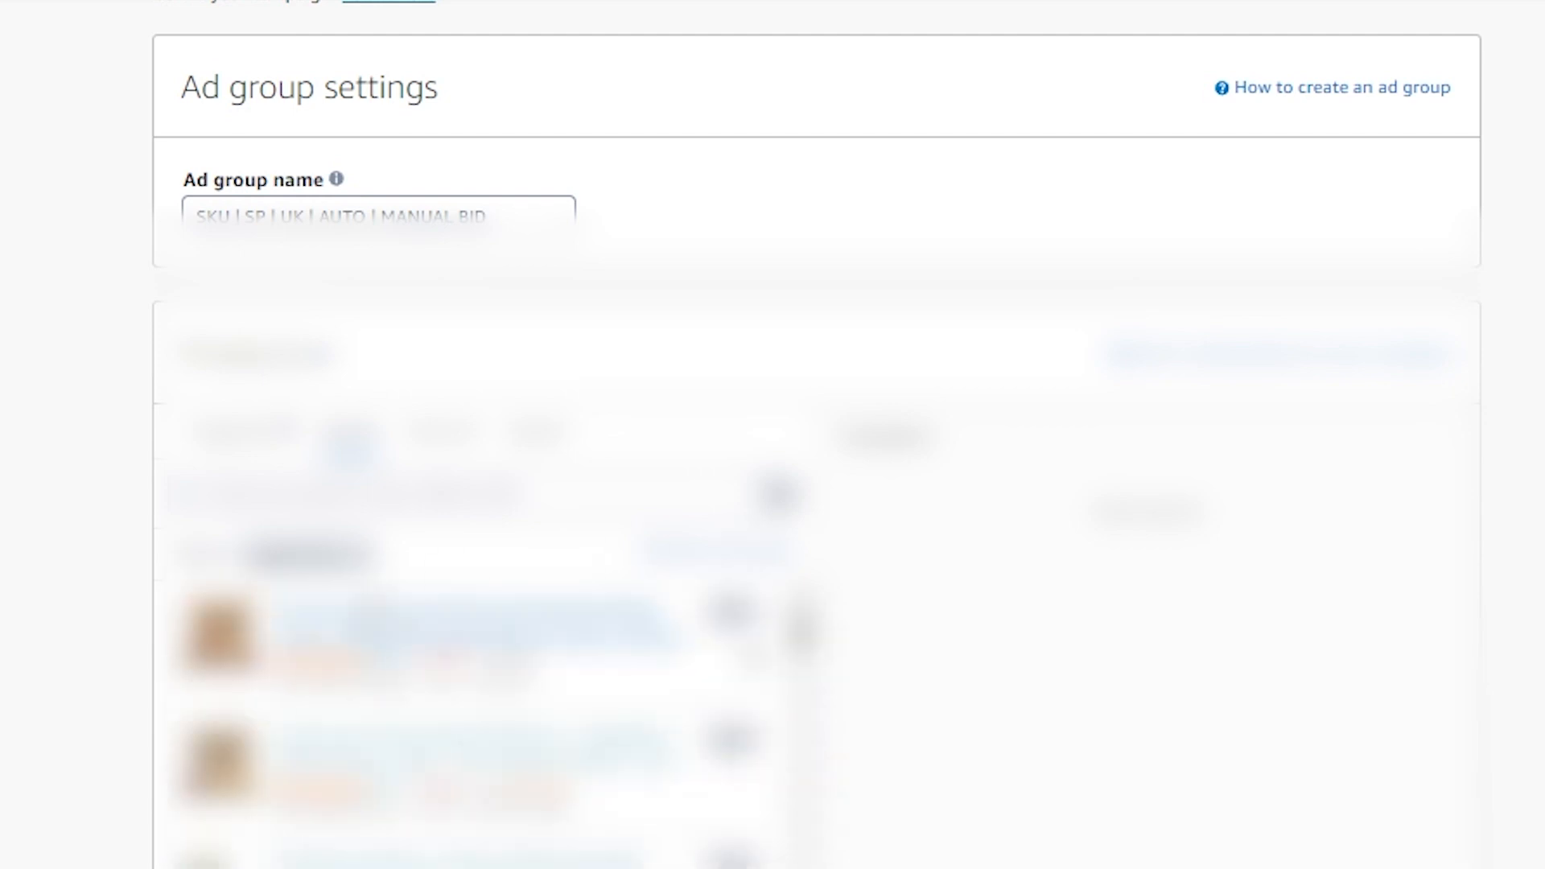
left_click(732, 615)
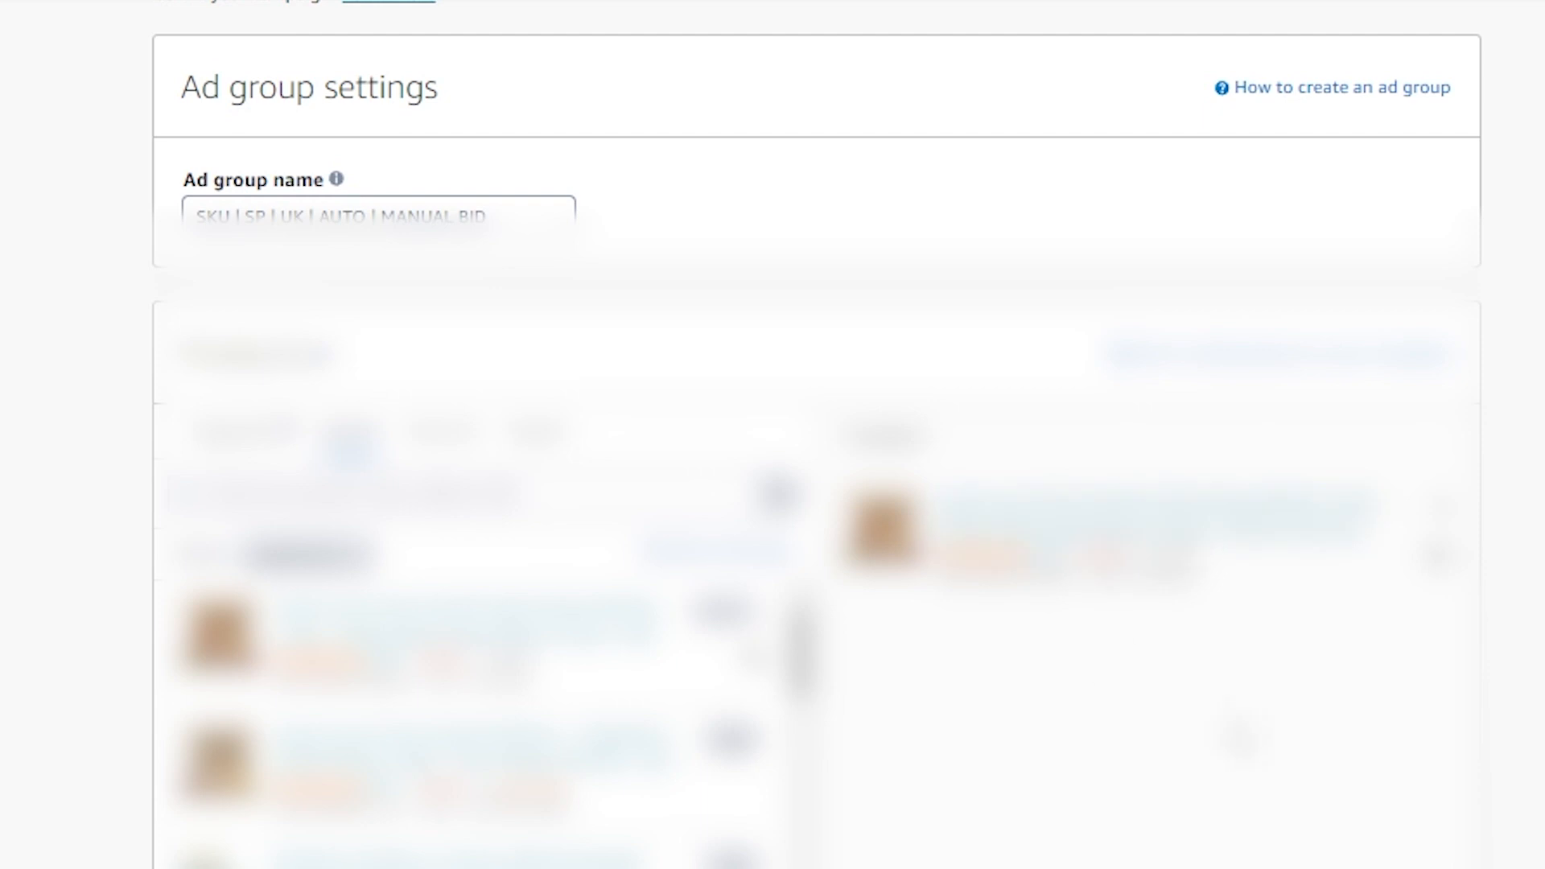
- Set automatic targeting bids by targeting group and disable Loose match, Substitutes and Complements
scroll(1234, 735, "down", 2)
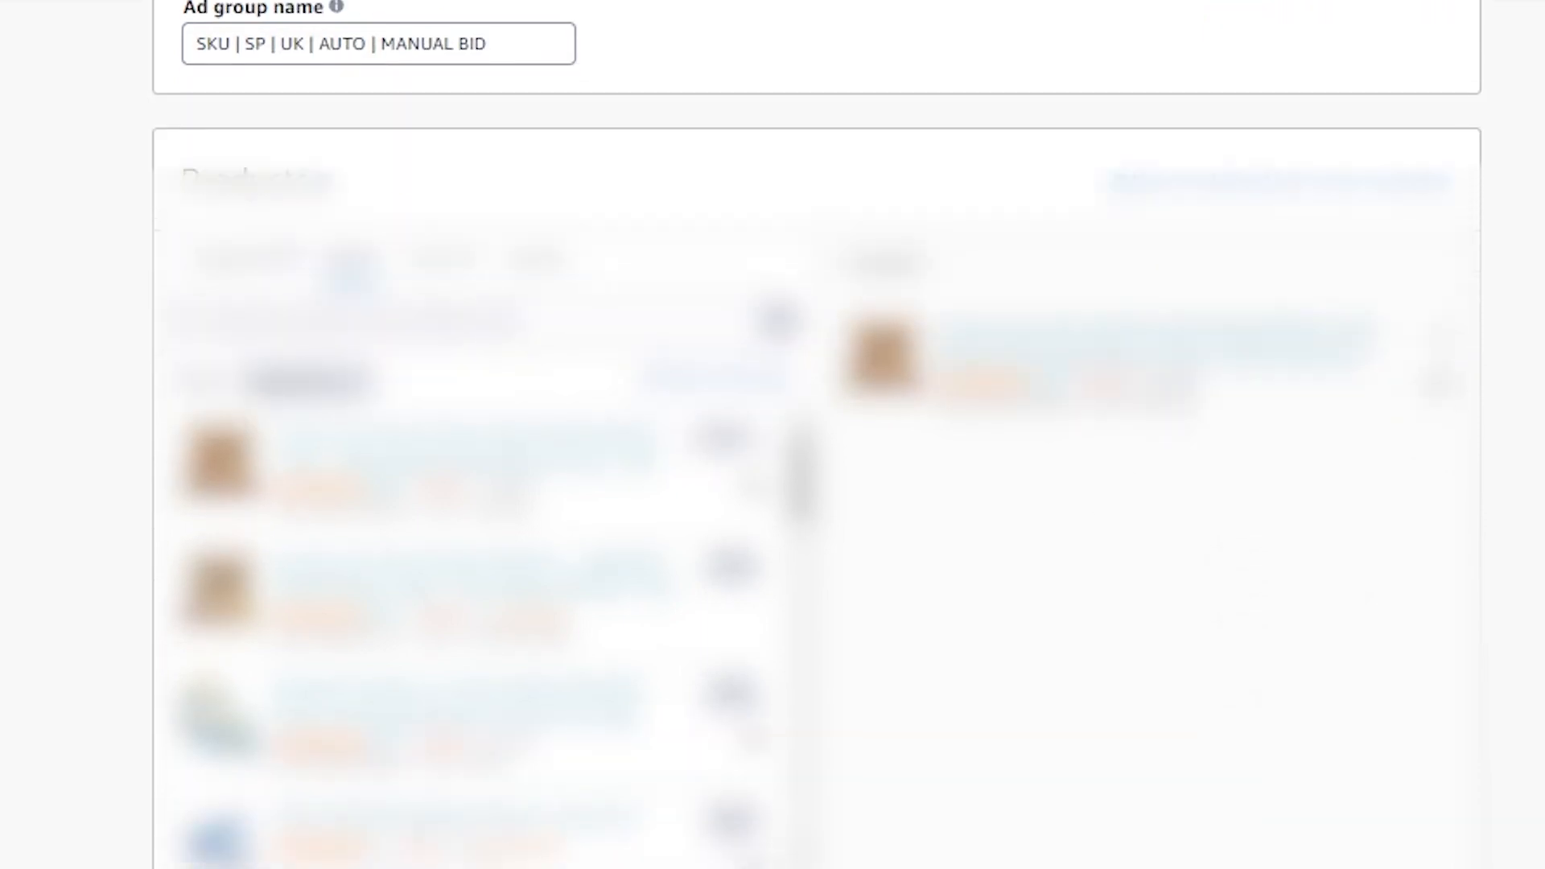
scroll(537, 858, "down", 6)
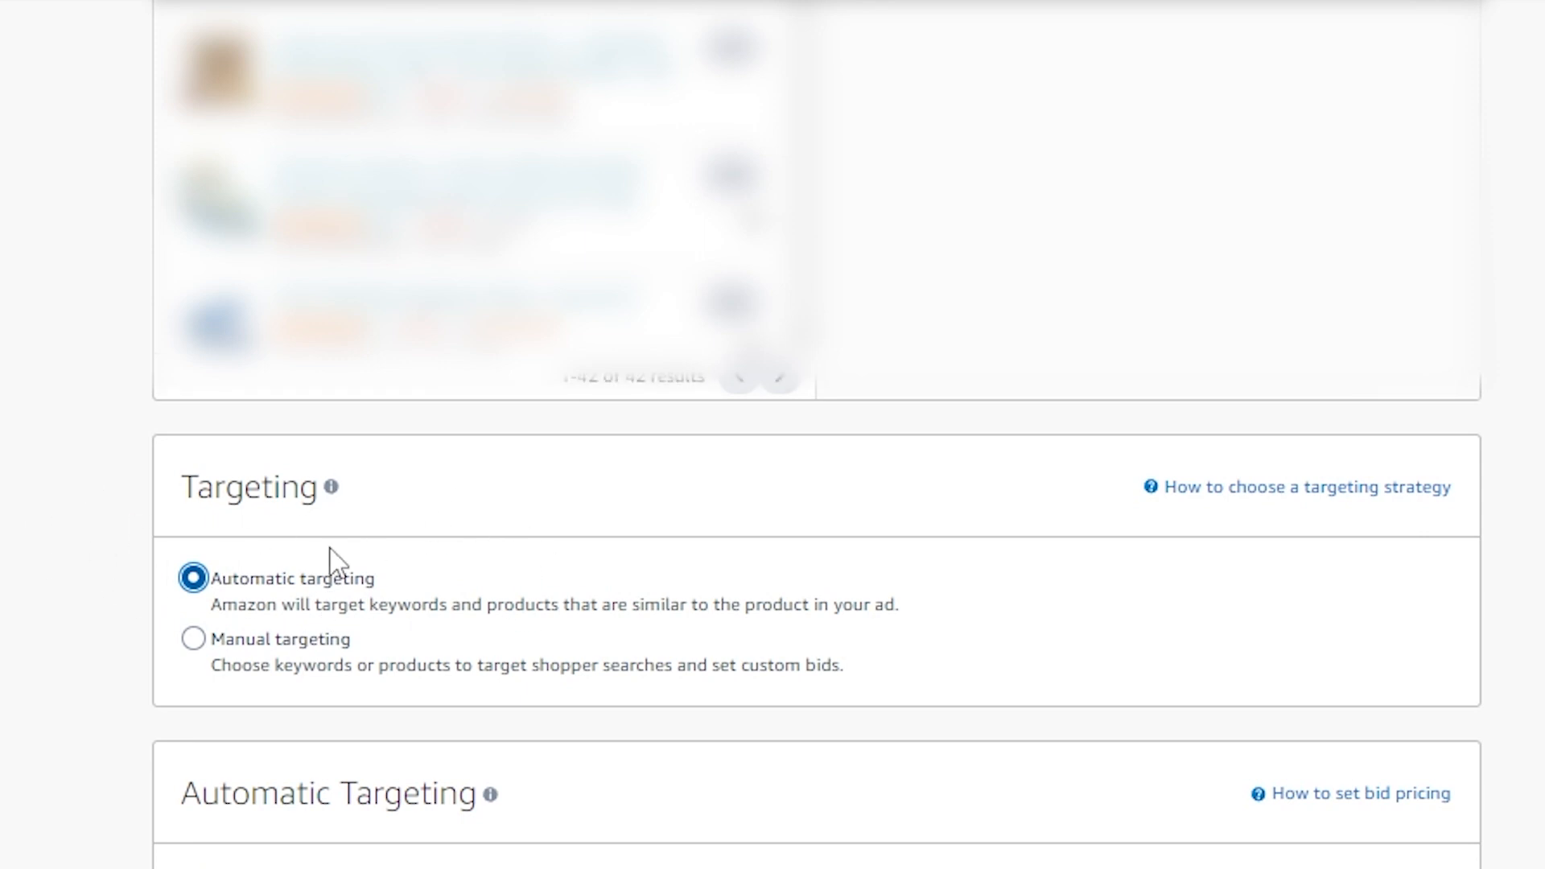
scroll(189, 519, "down", 1)
scroll(189, 519, "down", 4)
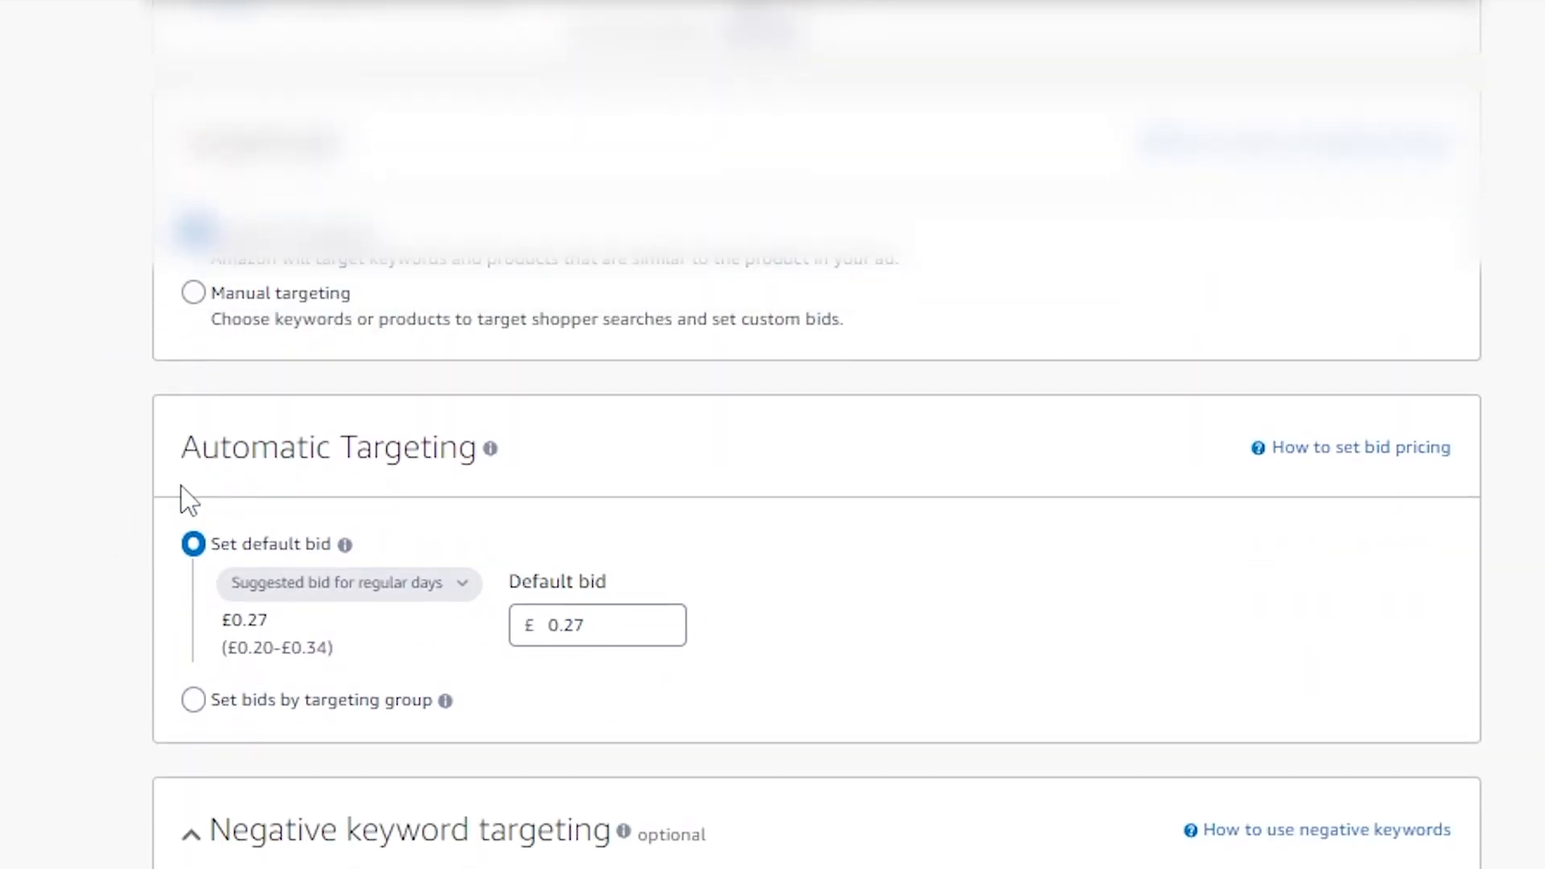
mouse_move(286, 600)
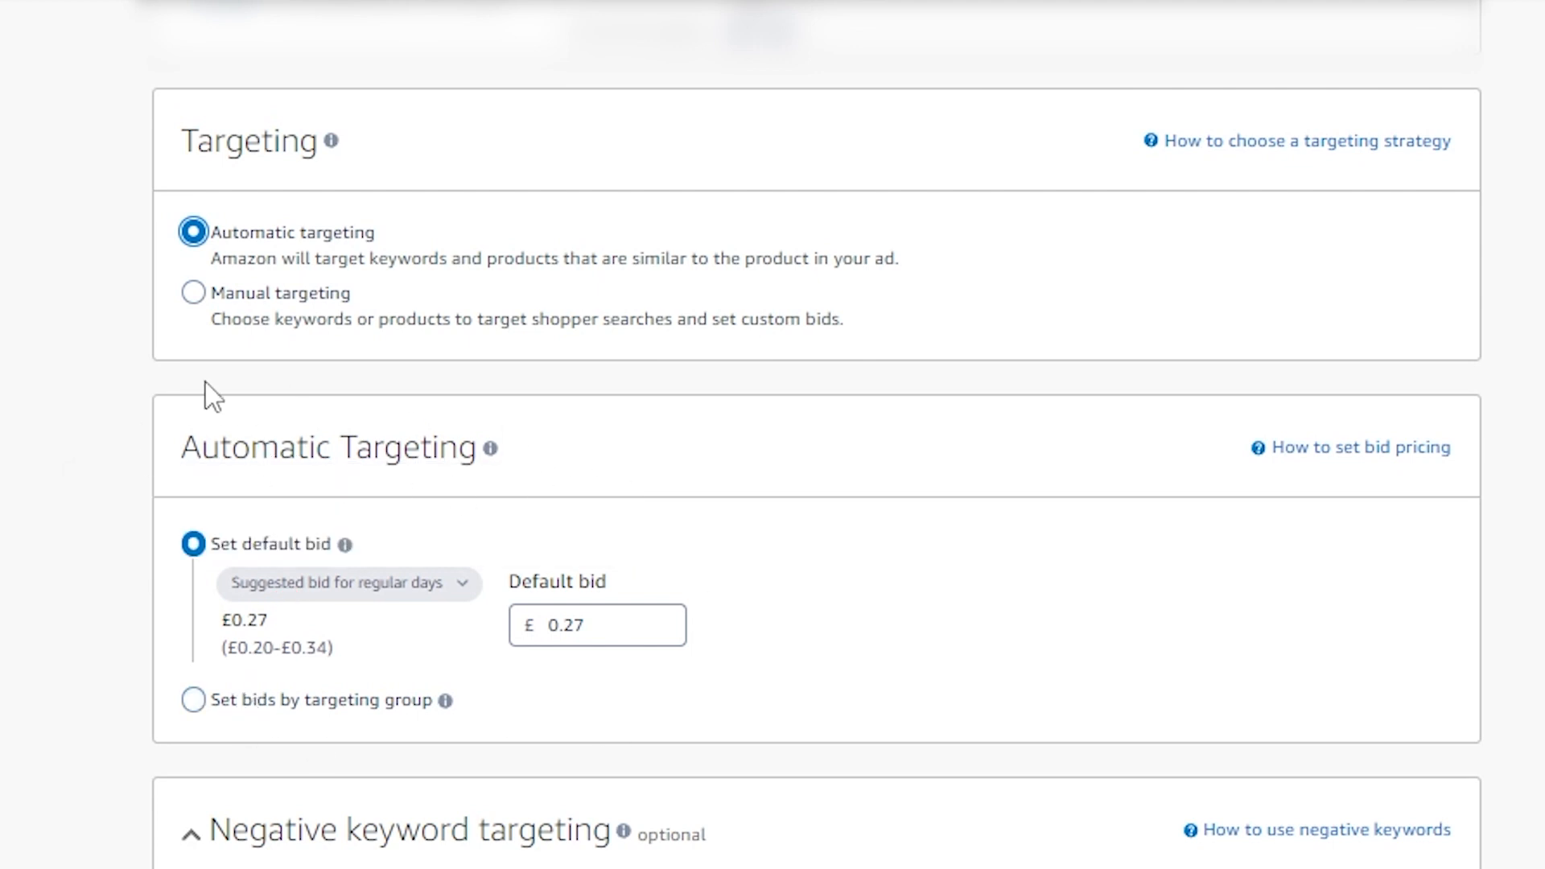
left_click(336, 718)
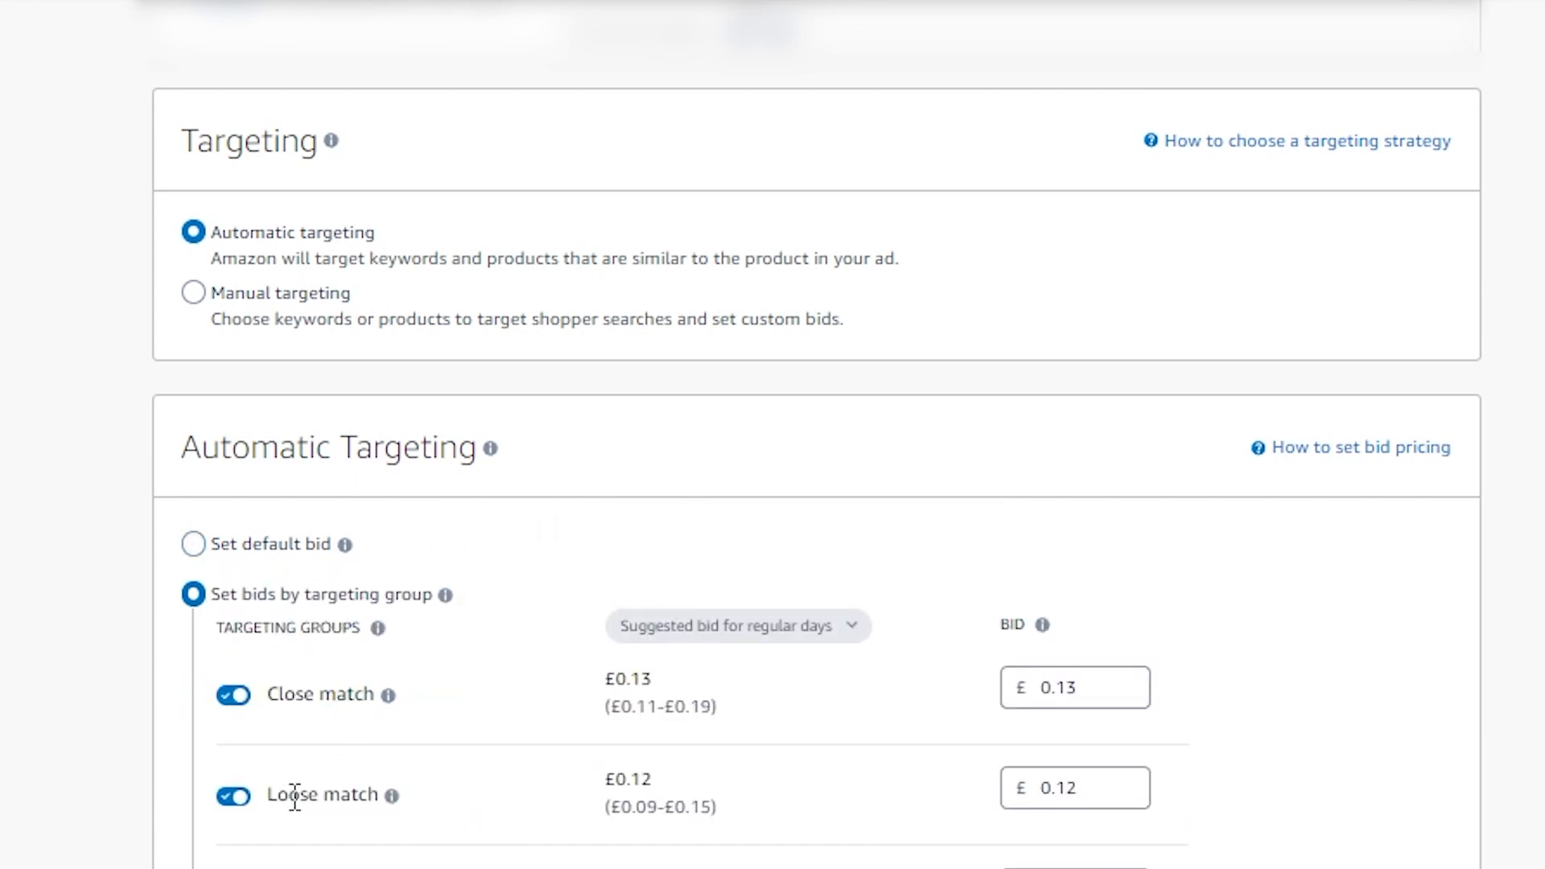
left_click(233, 798)
left_click(194, 570)
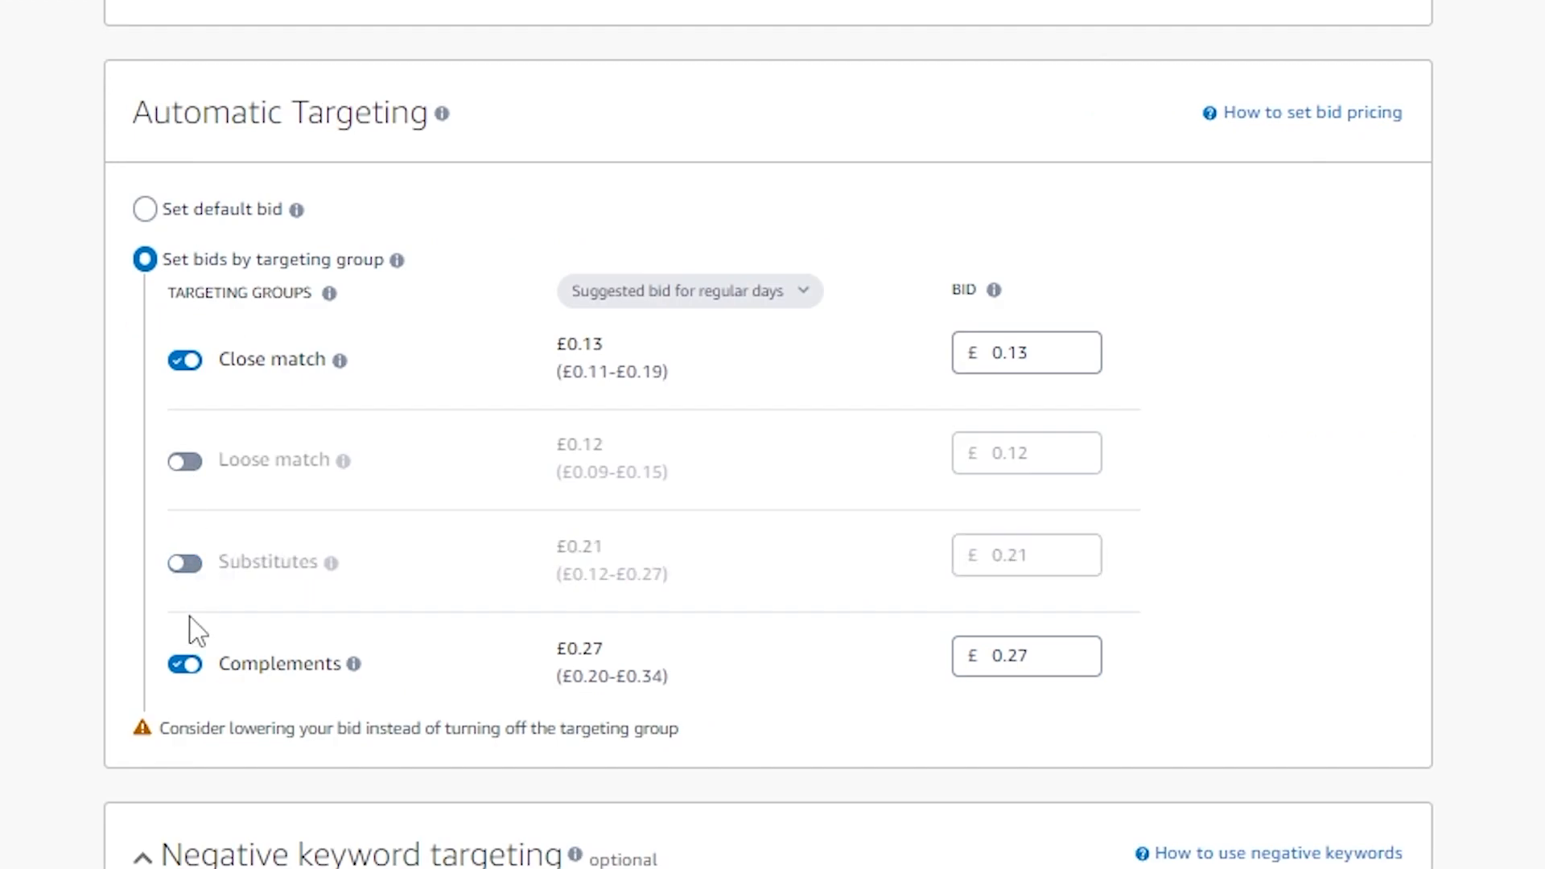
left_click(185, 666)
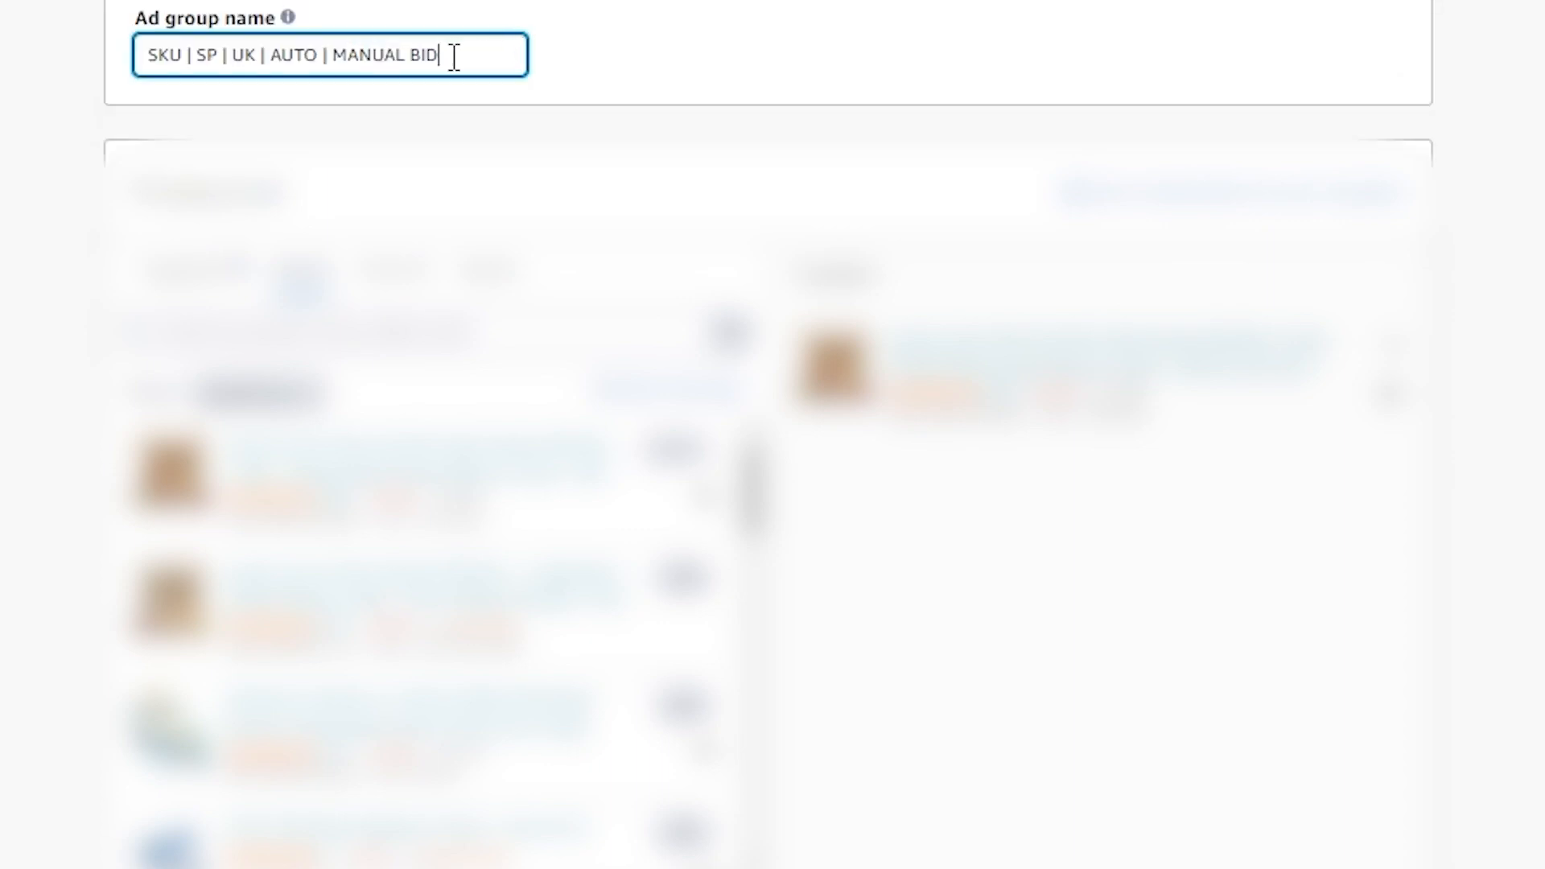
- Extend the ad group name with "| CLOSE" and set the Close match bid to £0.11
type("CLOSE")
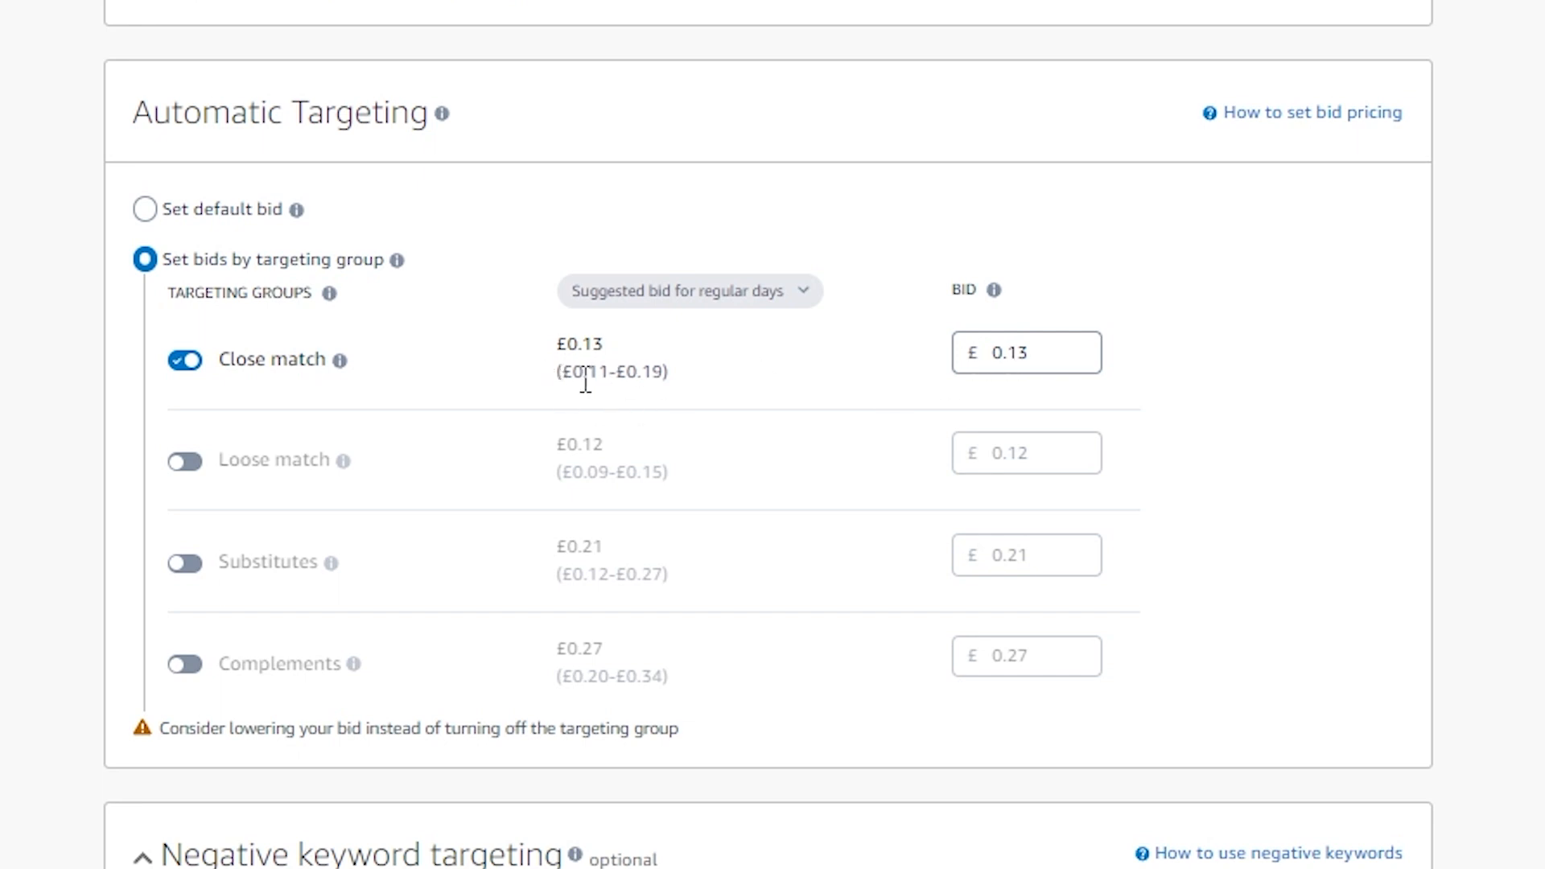
left_click(1061, 354)
key("BackSpace")
type("1")
key("Tab")
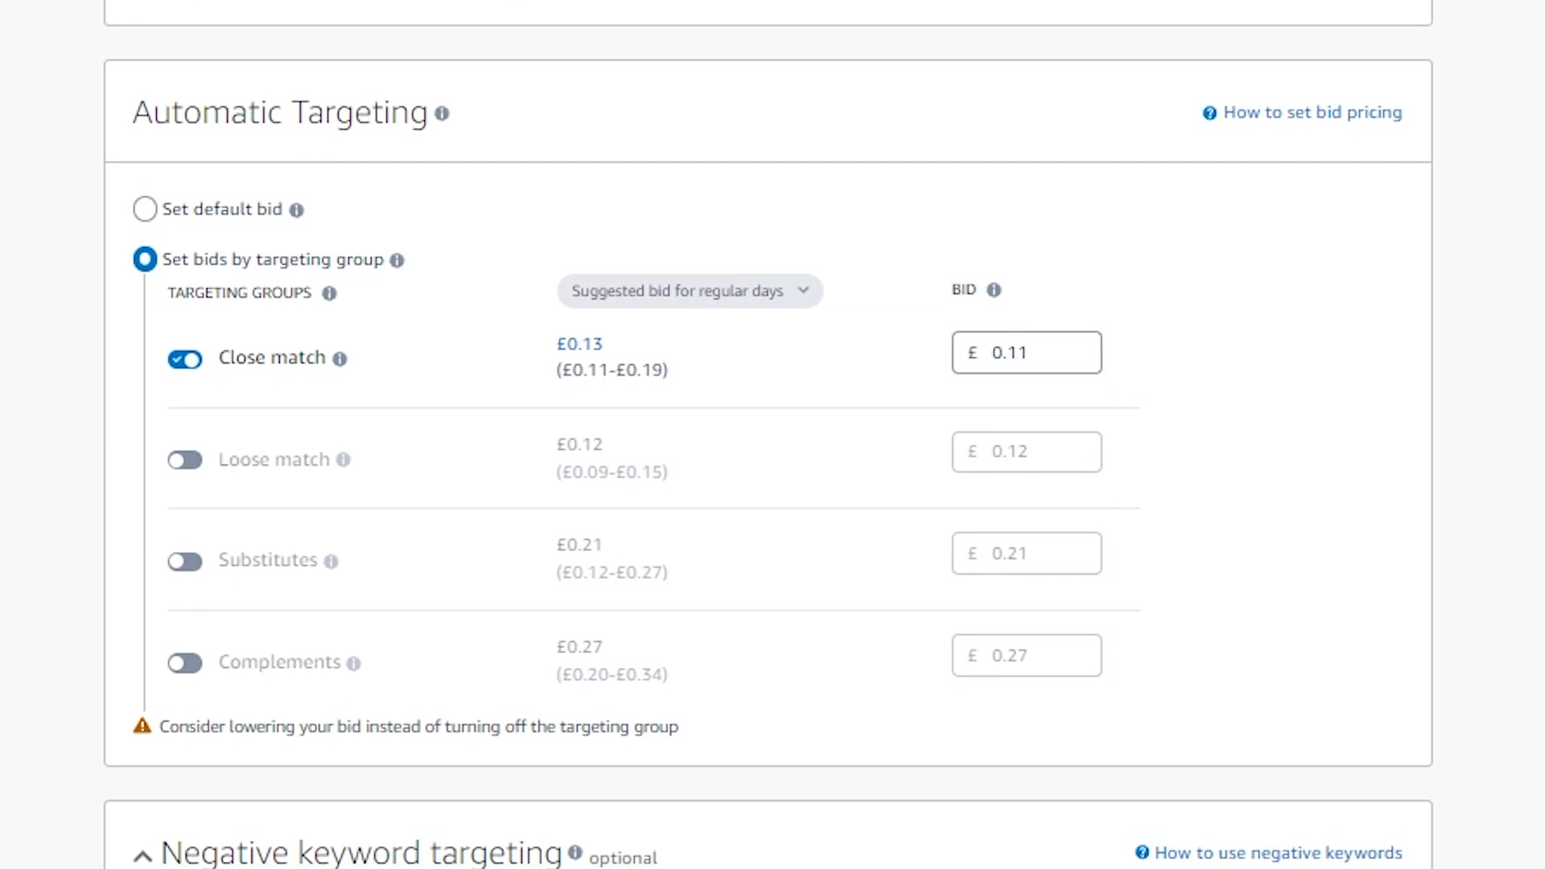
- Leave negative keyword and product targeting empty and set the campaign bidding strategy to Dynamic bids - down only
scroll(769, 435, "down", 8)
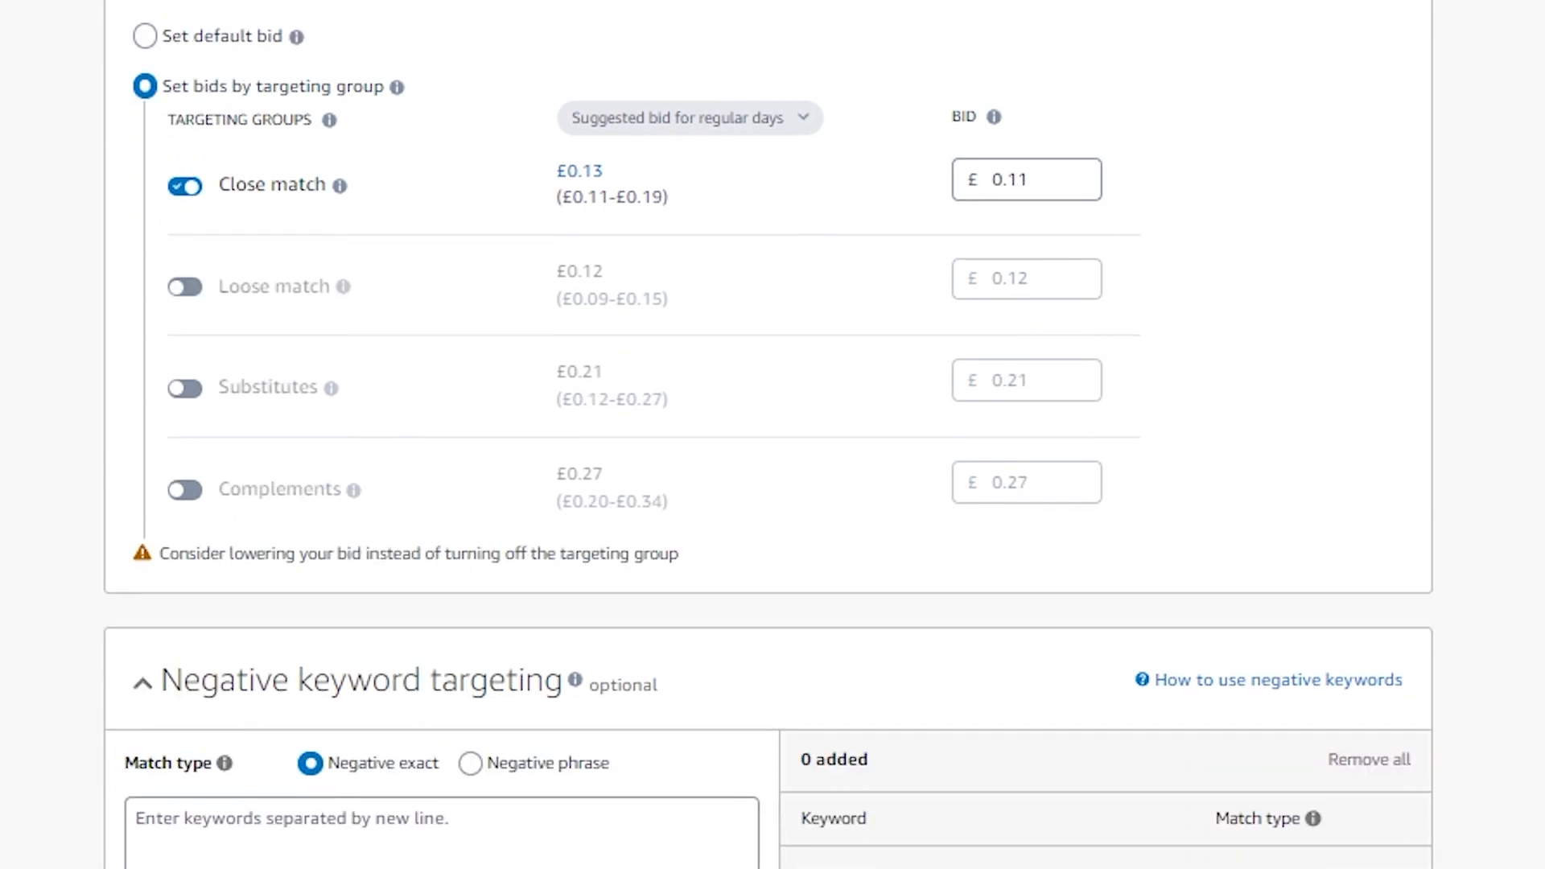
scroll(768, 435, "down", 4)
scroll(596, 103, "up", 4)
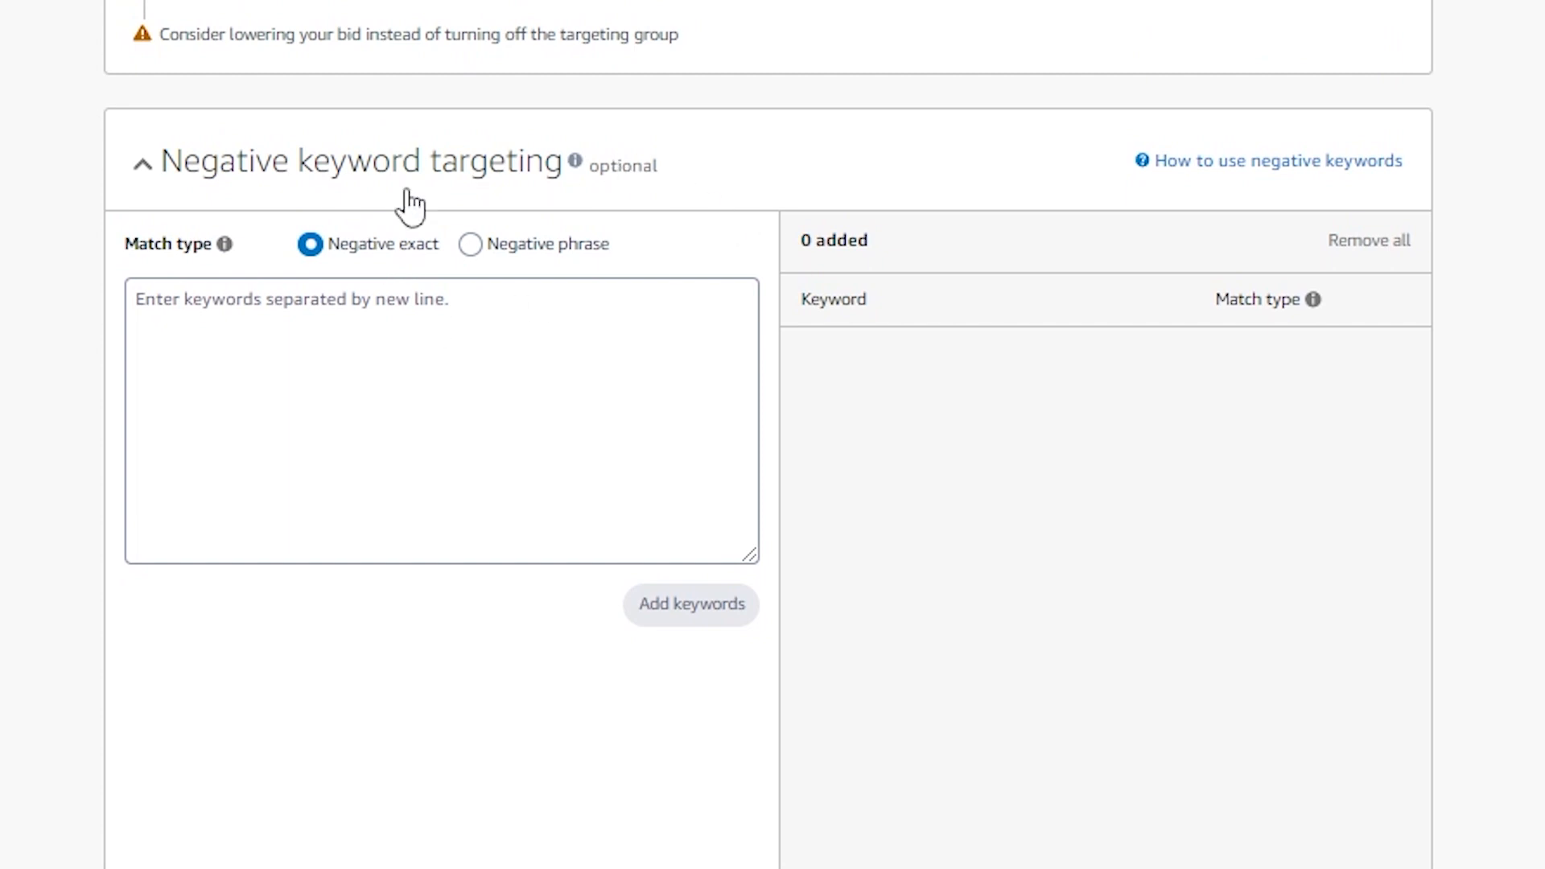
scroll(885, 508, "down", 6)
scroll(1011, 476, "up", 2)
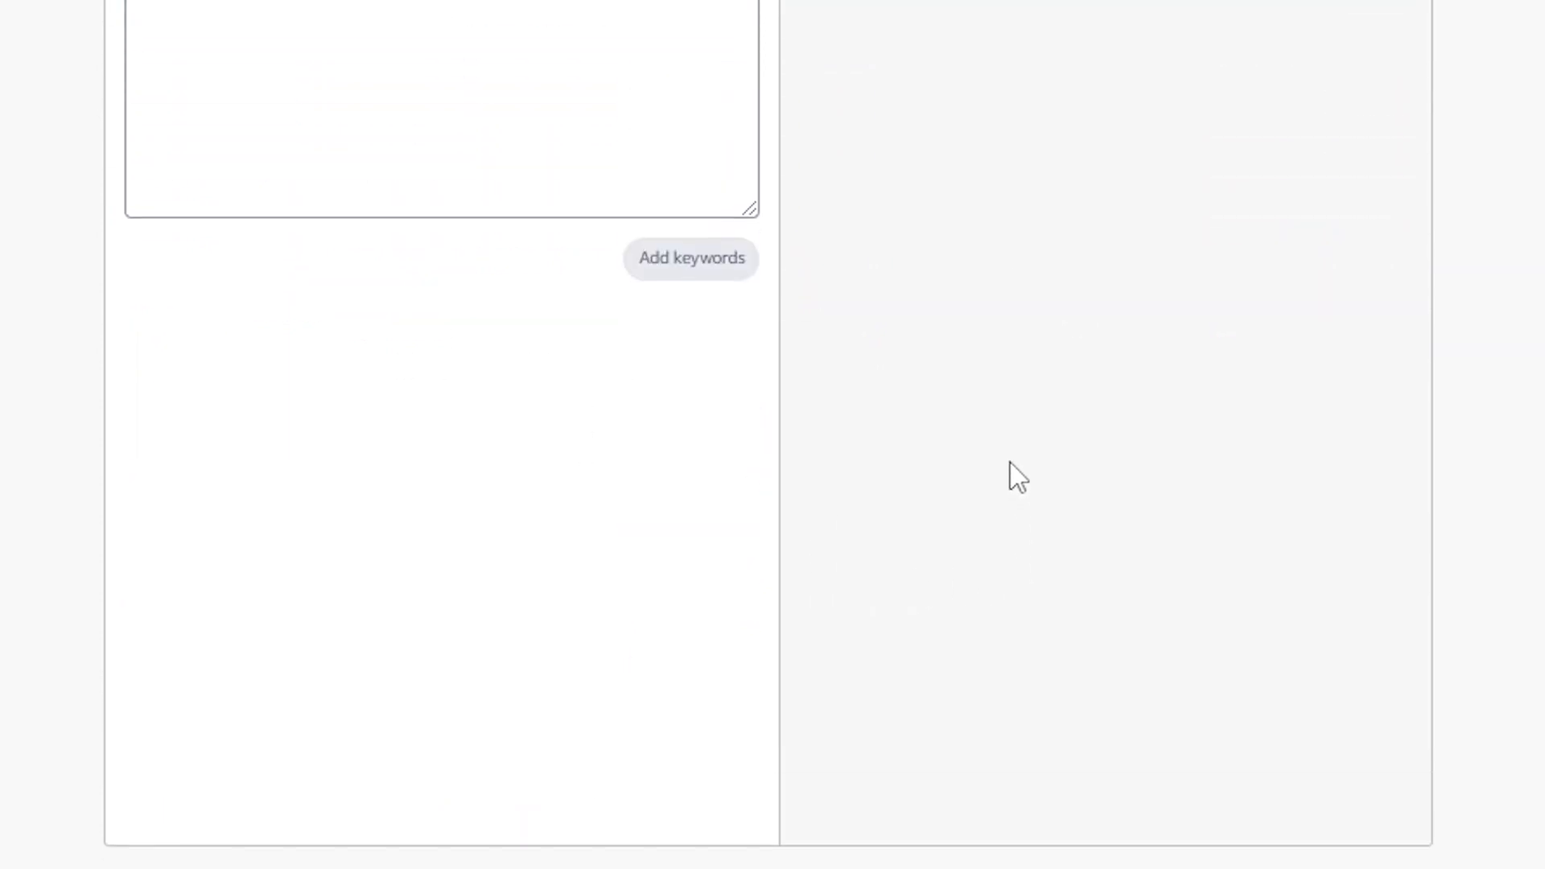
scroll(1011, 476, "down", 8)
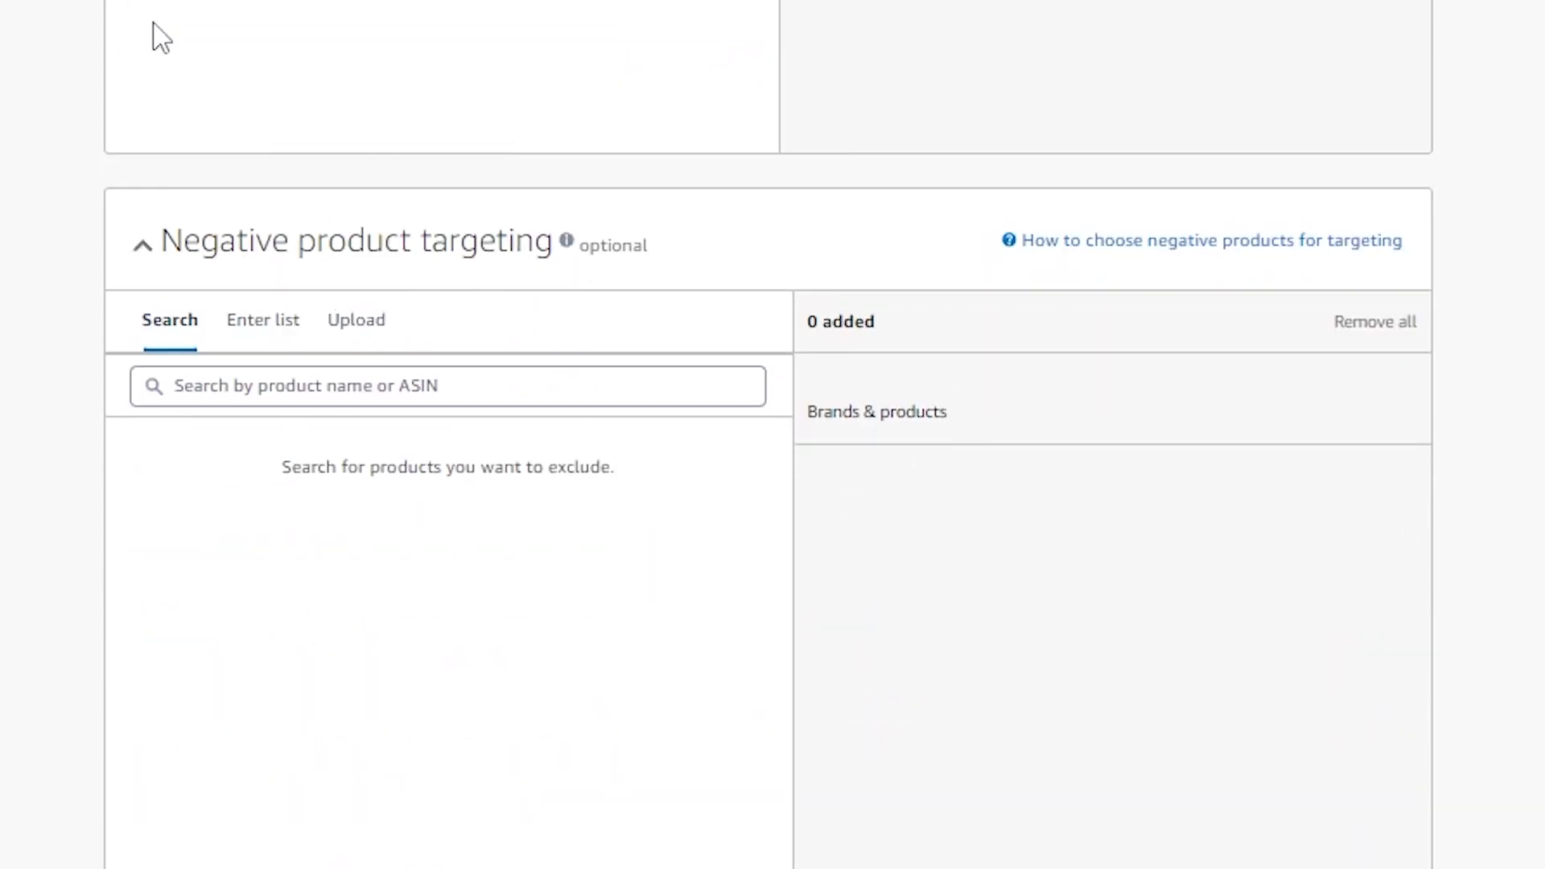
scroll(379, 321, "down", 8)
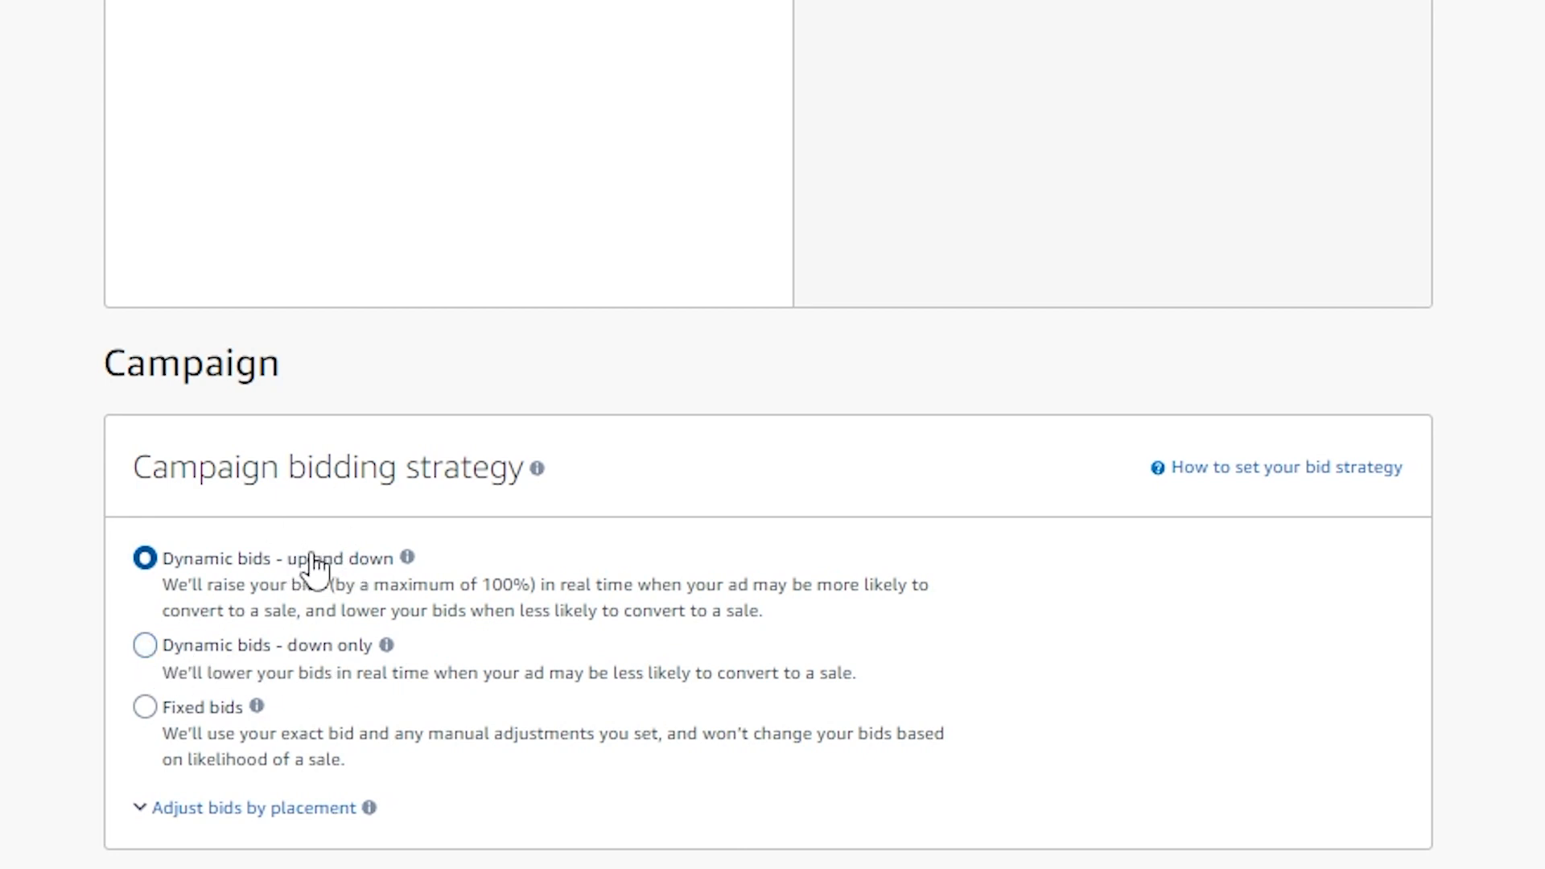
left_click(309, 650)
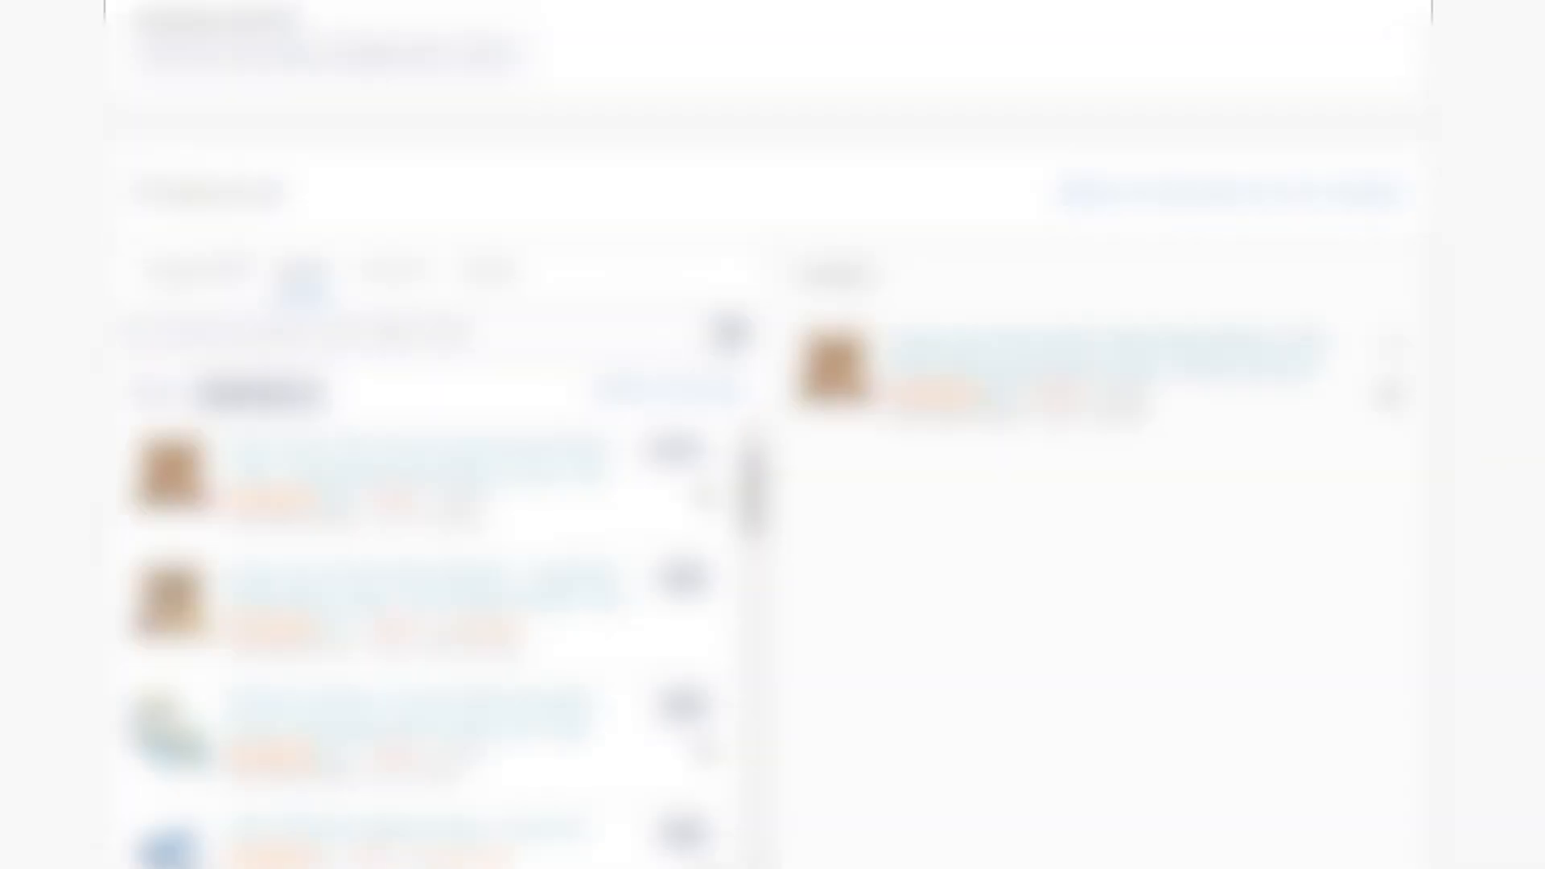
- Copy the ad group name into the campaign name so it reads "SKU | SP | UK | AUTO | MANUAL BID | CLOSE"
triple_click(397, 61)
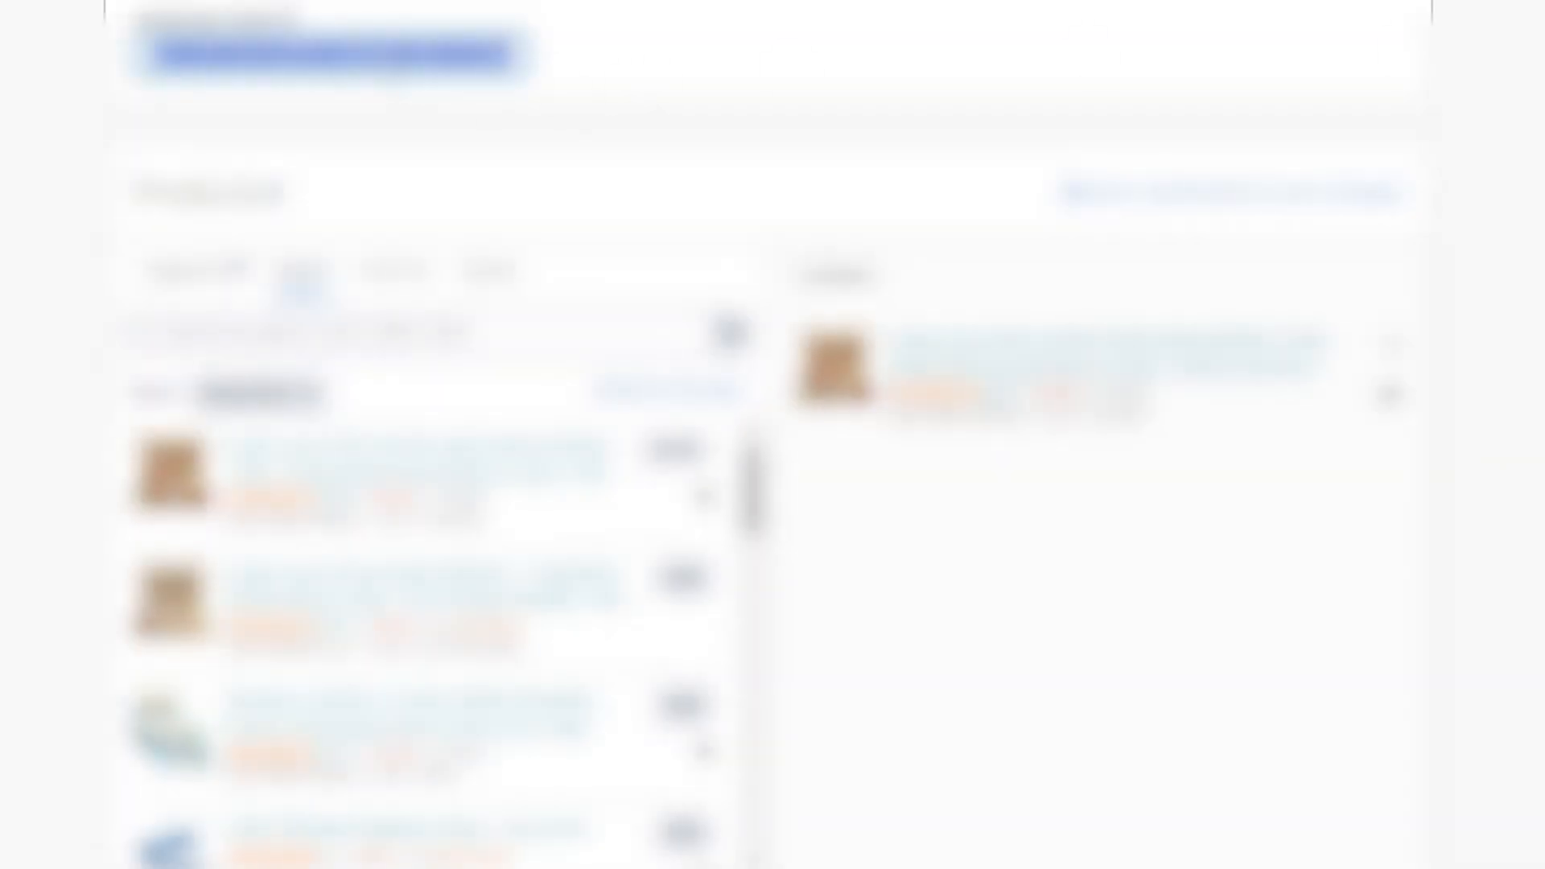
scroll(1045, 626, "down", 15)
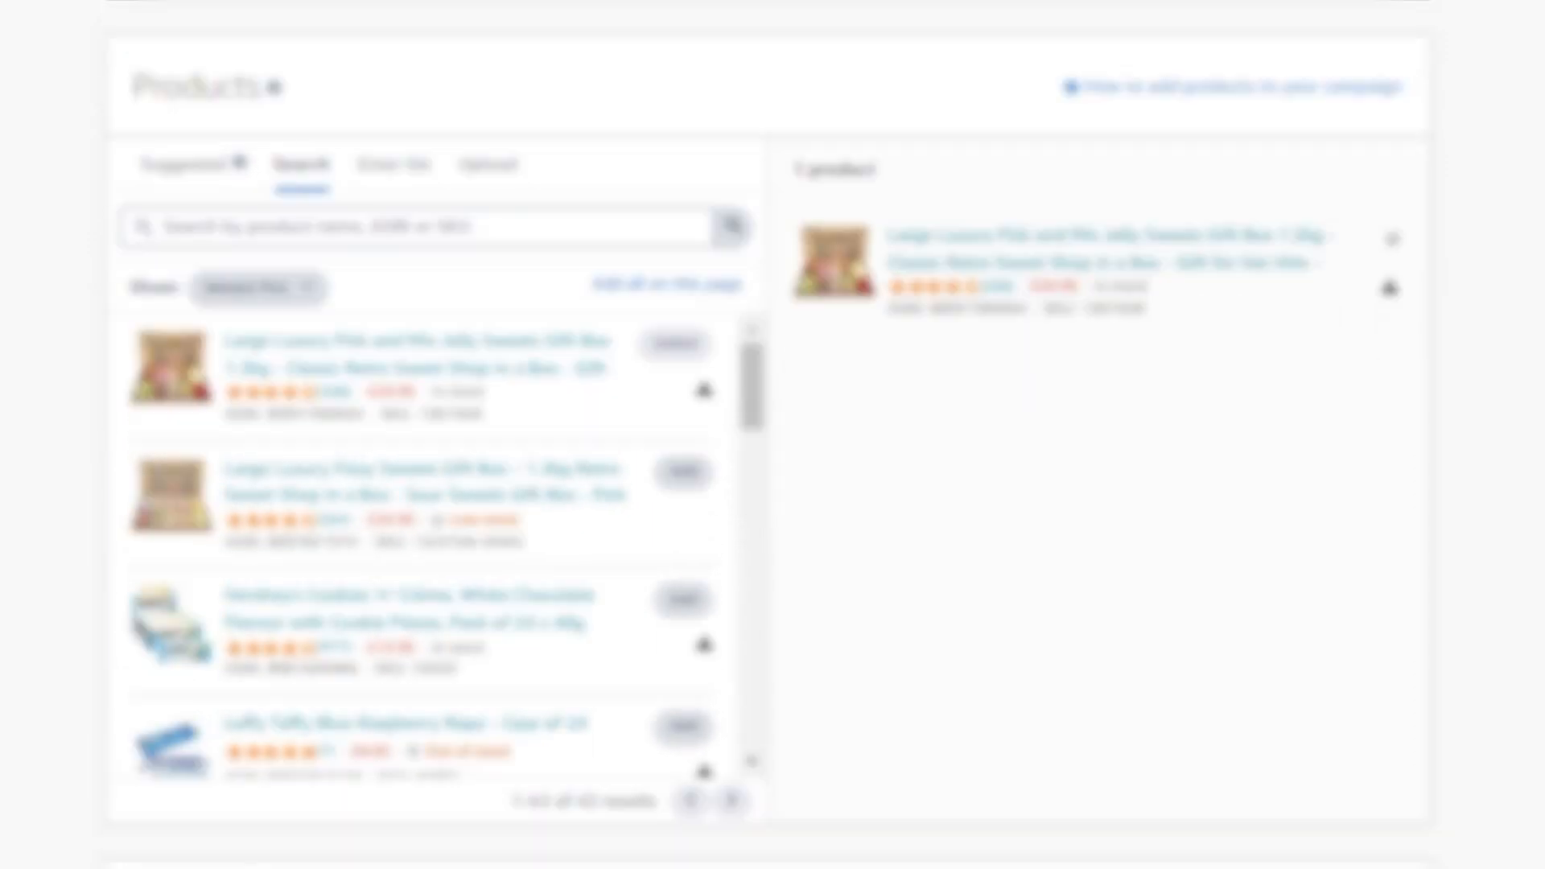
left_click(383, 776)
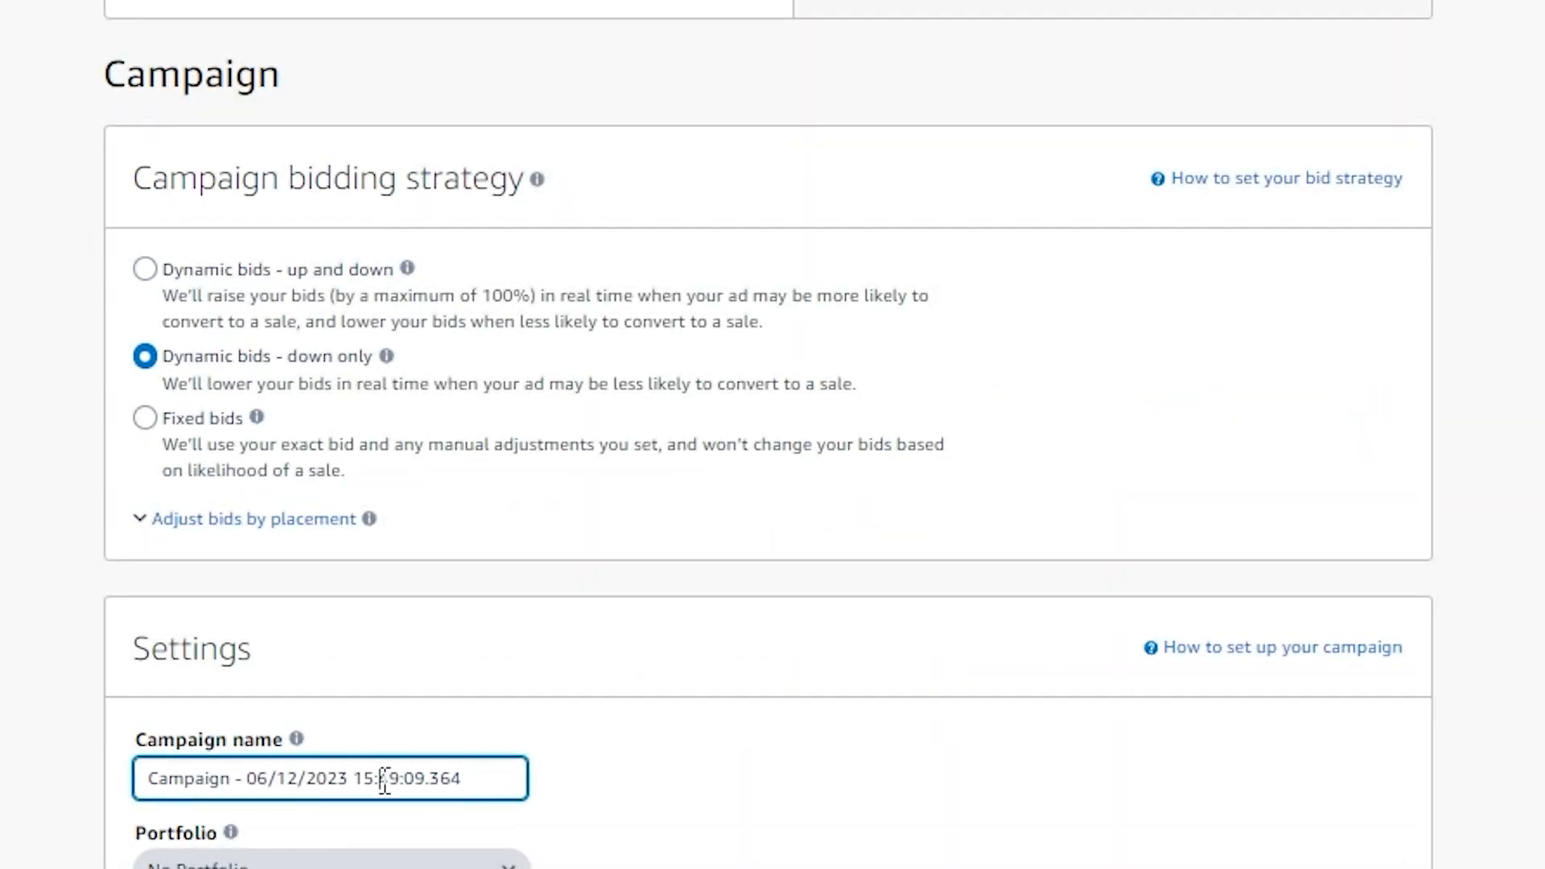
triple_click(398, 774)
type("SKU | SP | UK | AUTO | MANUAL BID | CLOSE")
left_click(432, 707)
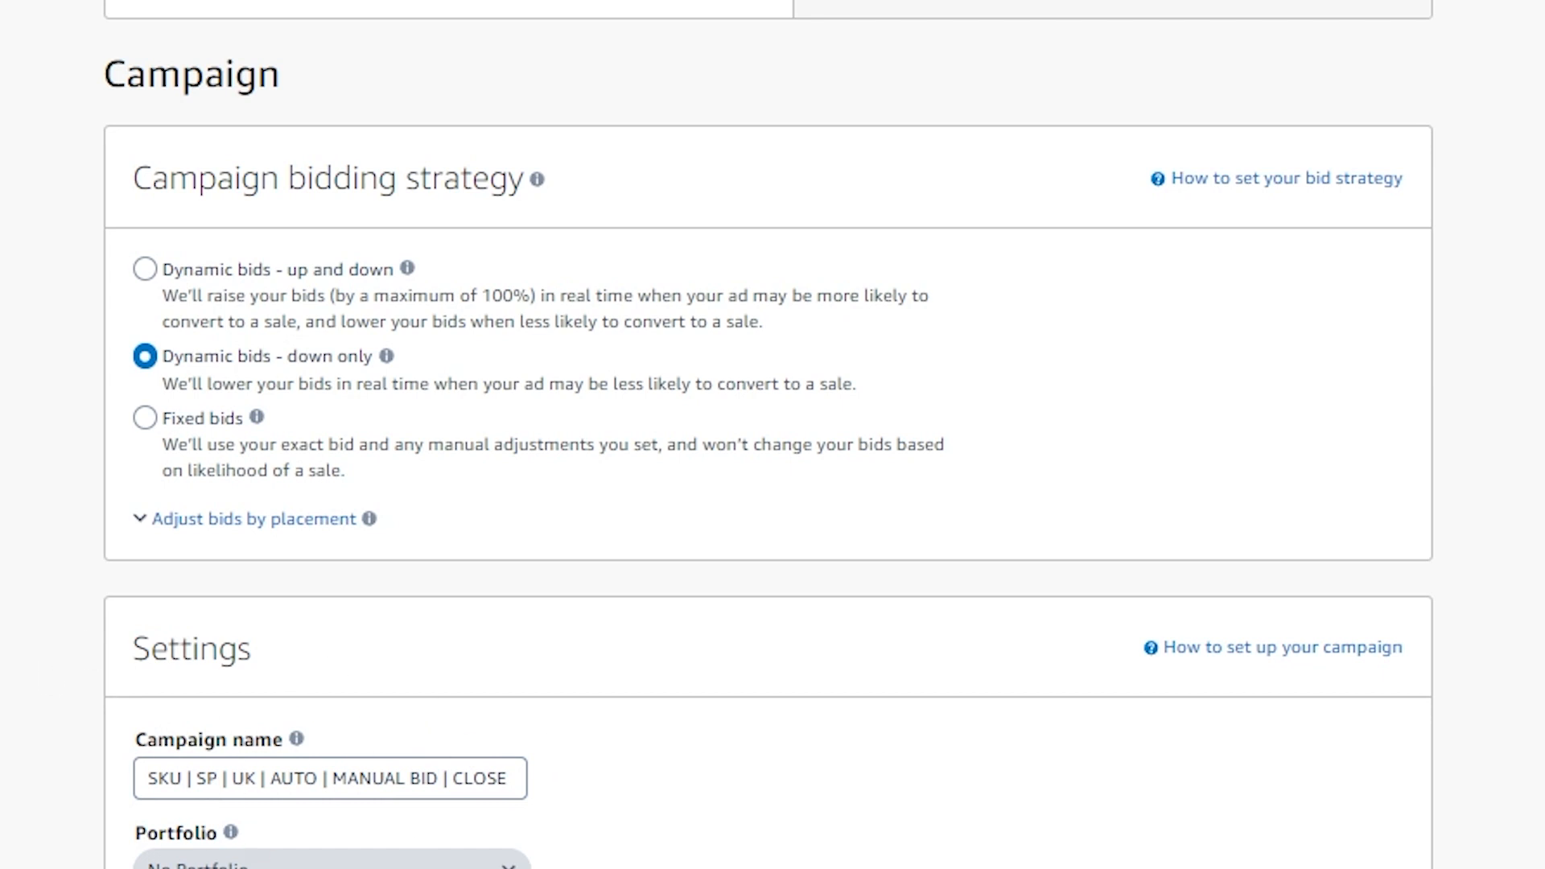
- Set the campaign's daily budget to £10.00
scroll(145, 17, "down", 10)
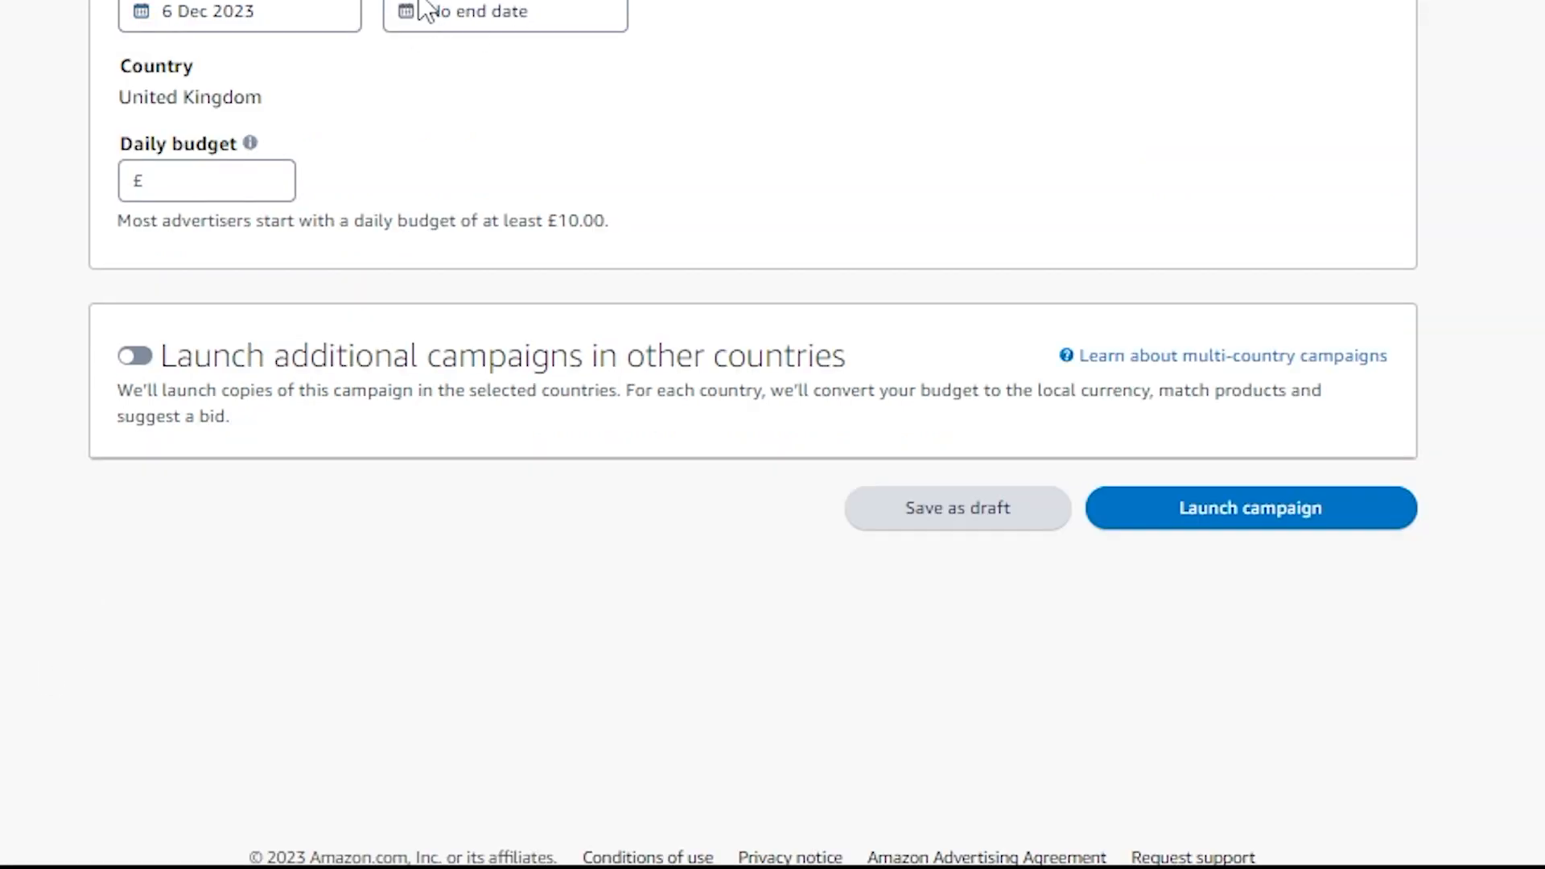
left_click(231, 184)
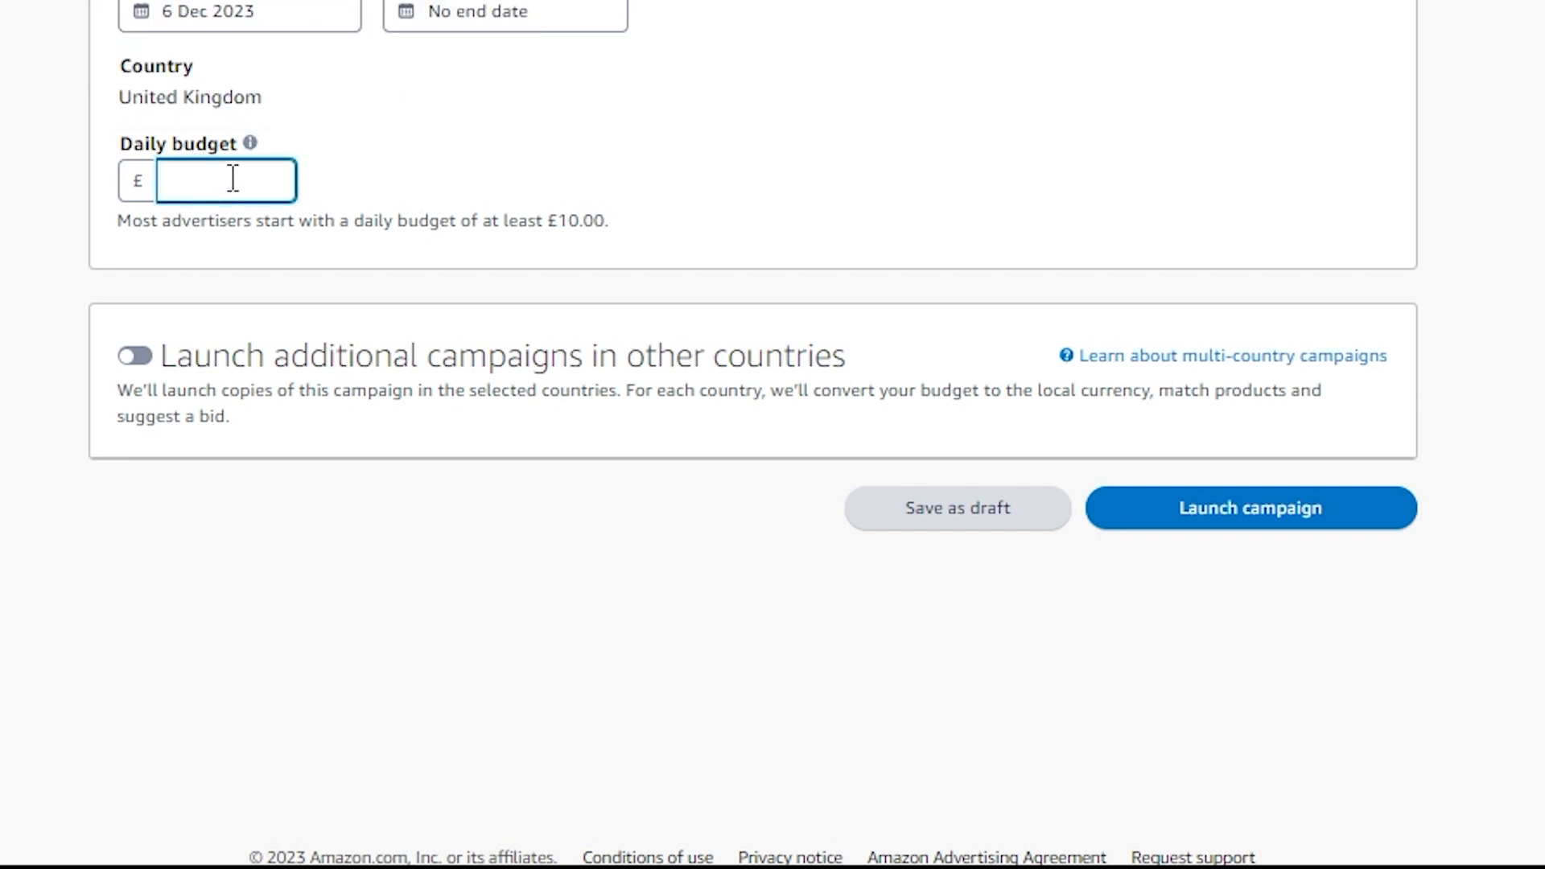
type("10")
key("Tab")
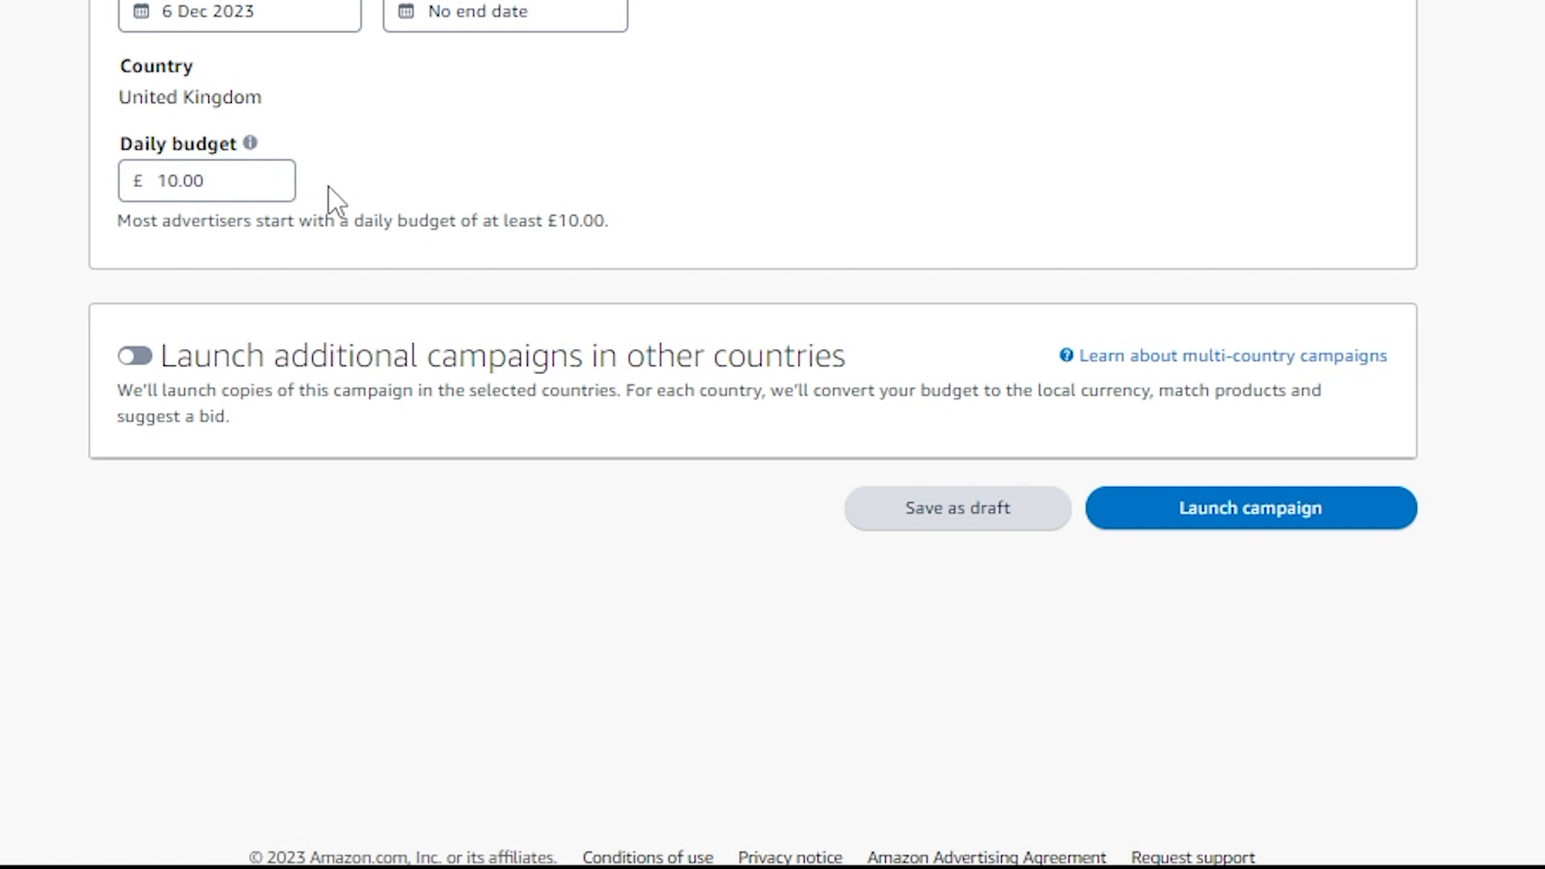
mouse_move(251, 150)
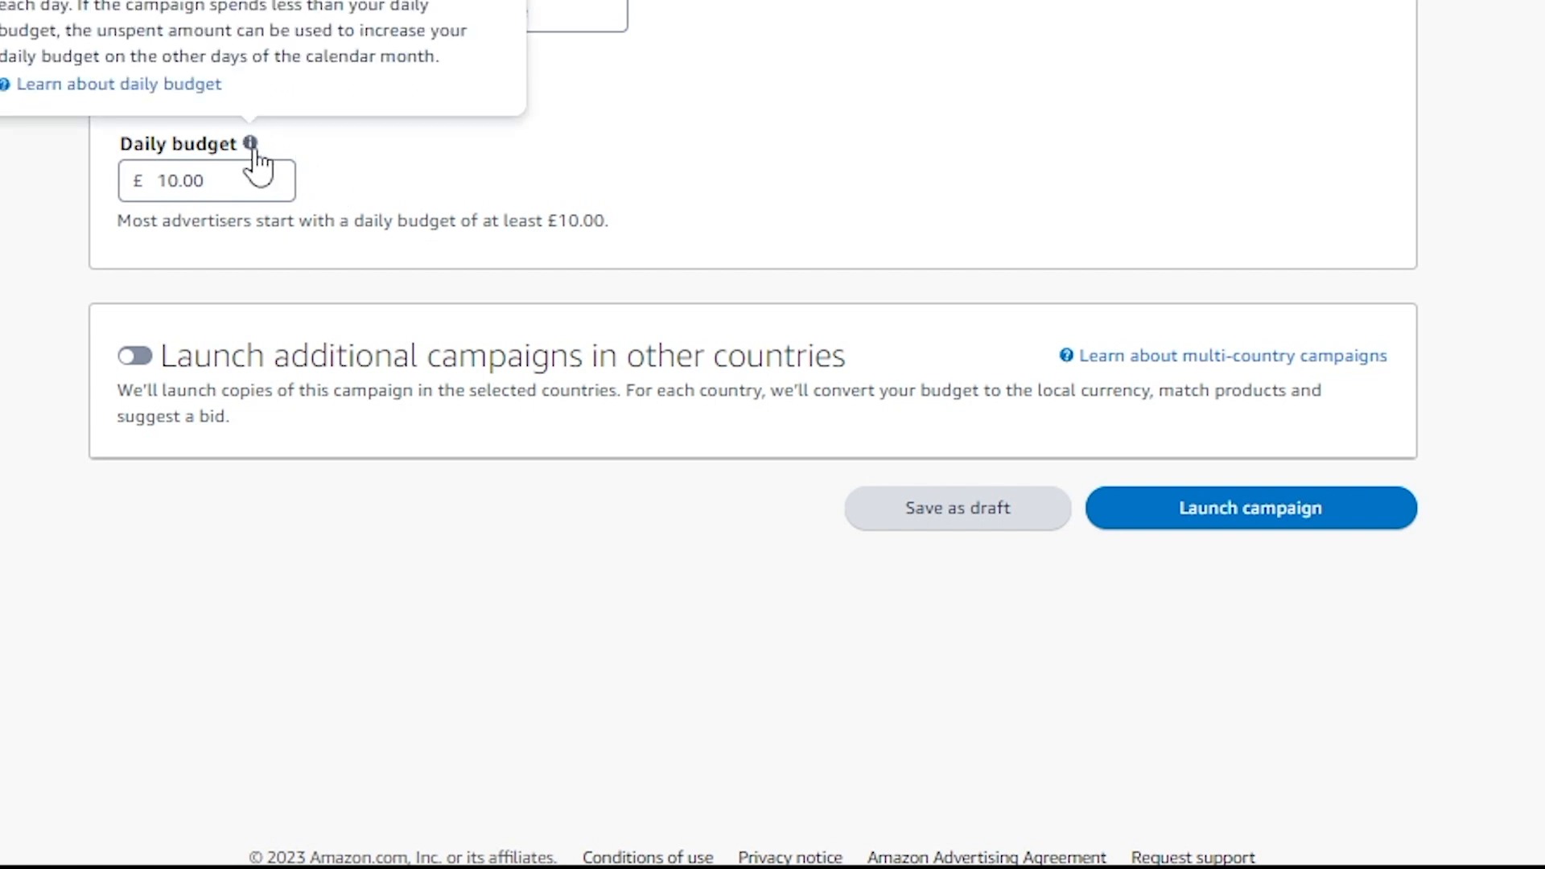
scroll(251, 158, "up", 15)
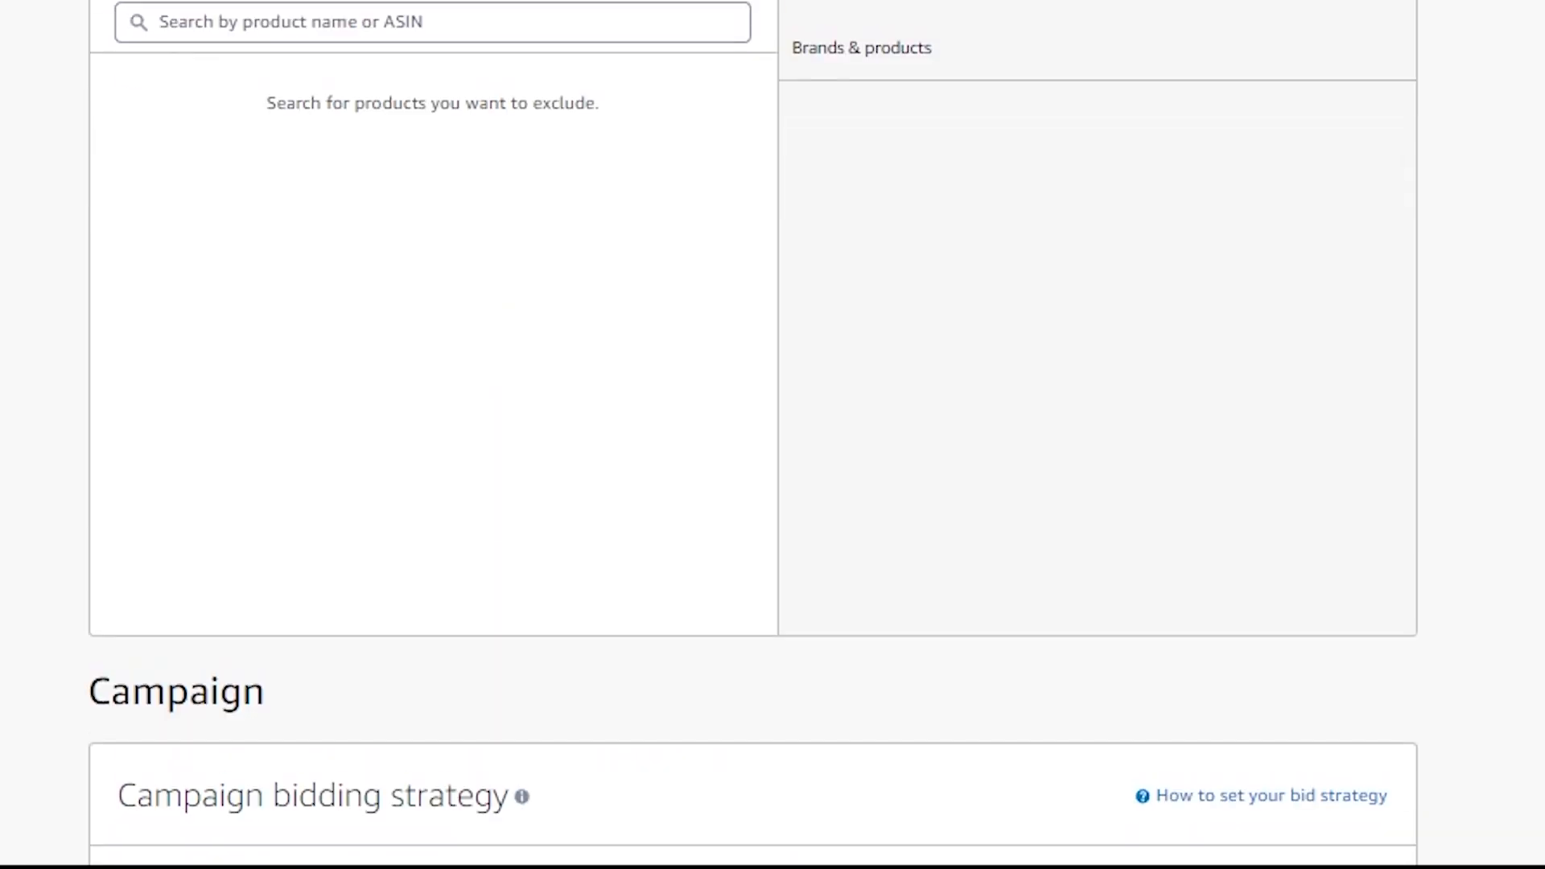
- Review the whole campaign form, from the targeting group bids through the campaign name and dates to the daily budget
scroll(753, 435, "up", 9)
scroll(44, 135, "down", 20)
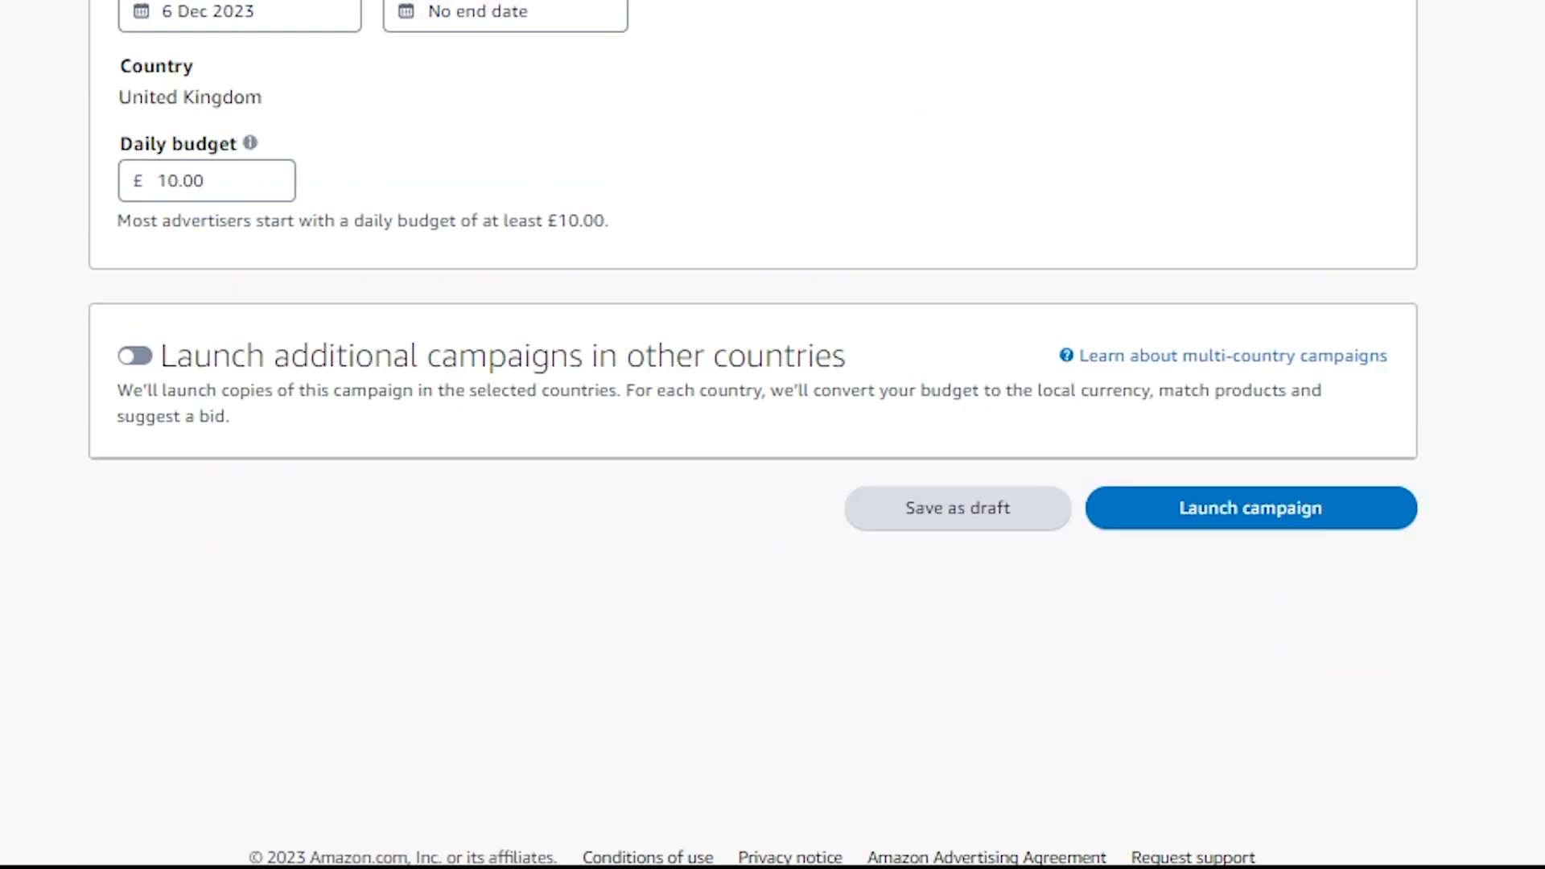
scroll(427, 45, "up", 5)
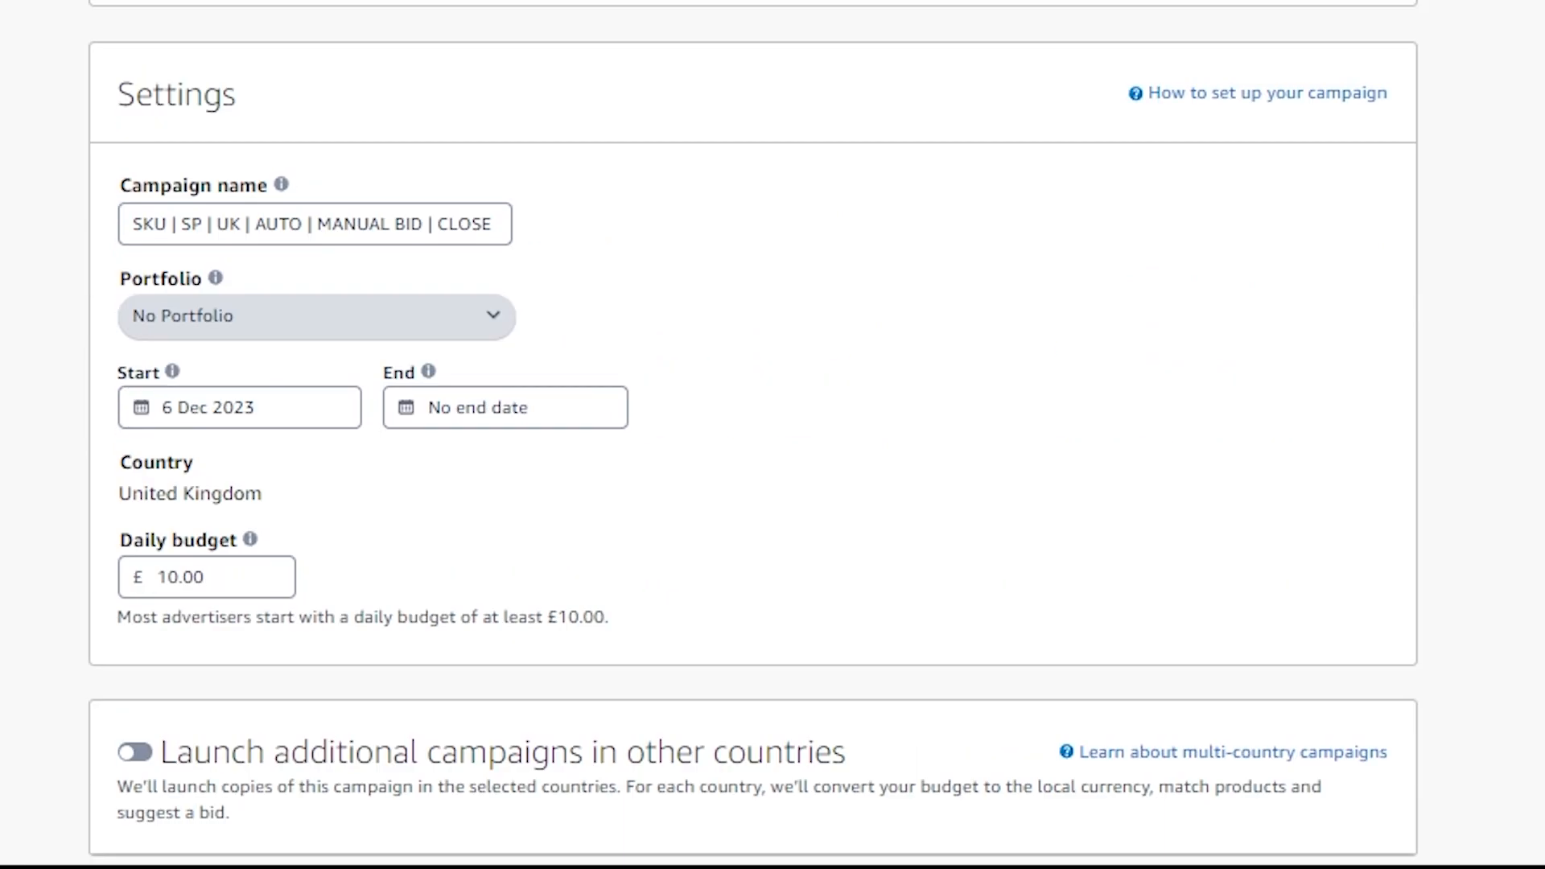
scroll(753, 435, "down", 20)
scroll(753, 434, "up", 8)
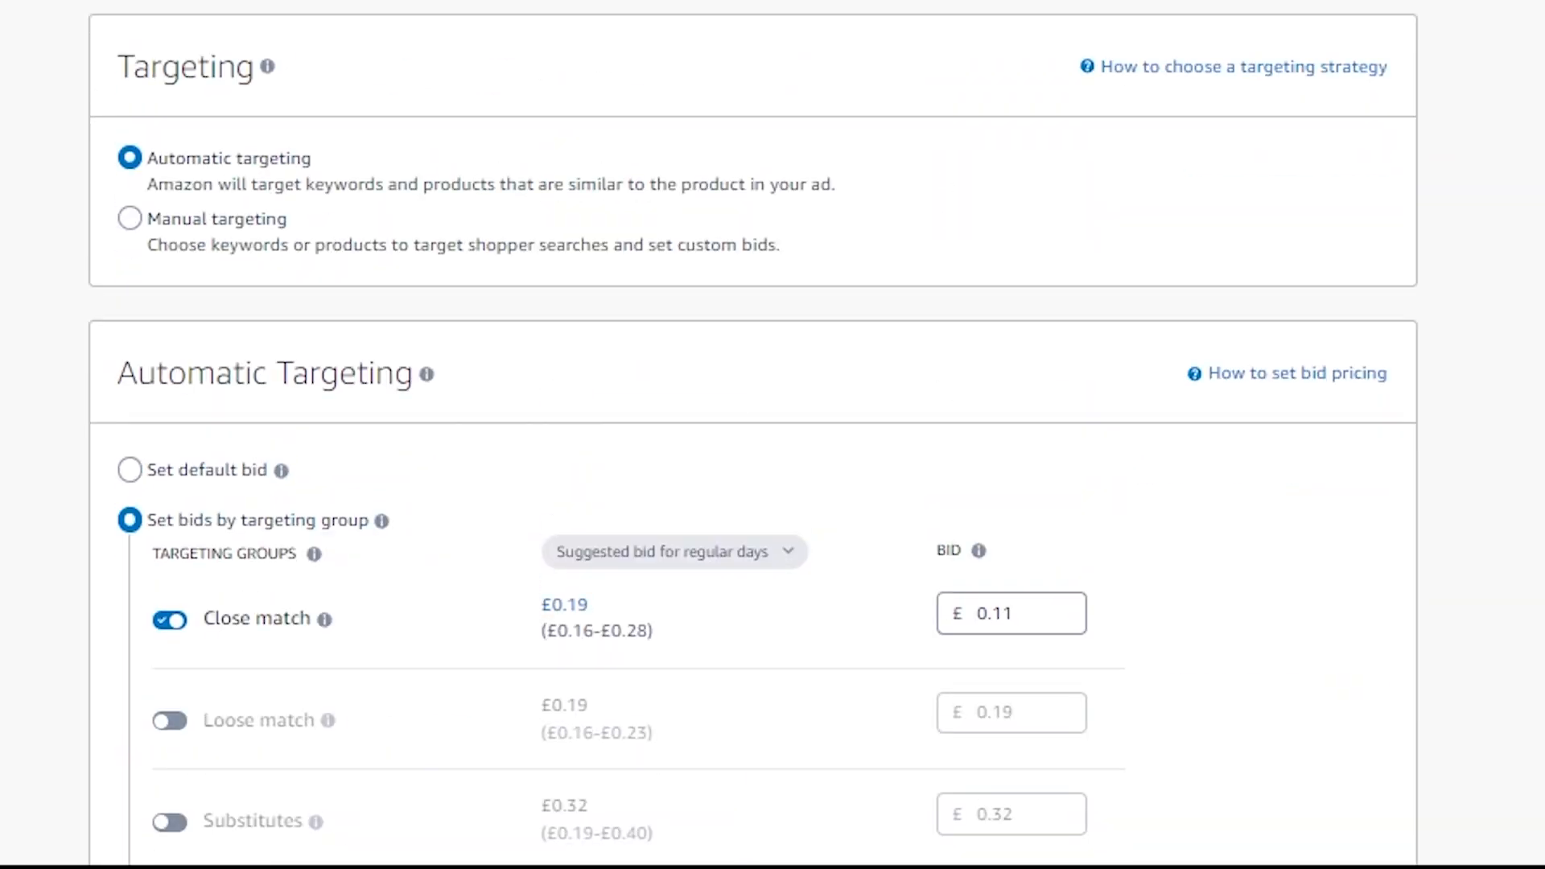
scroll(772, 435, "down", 15)
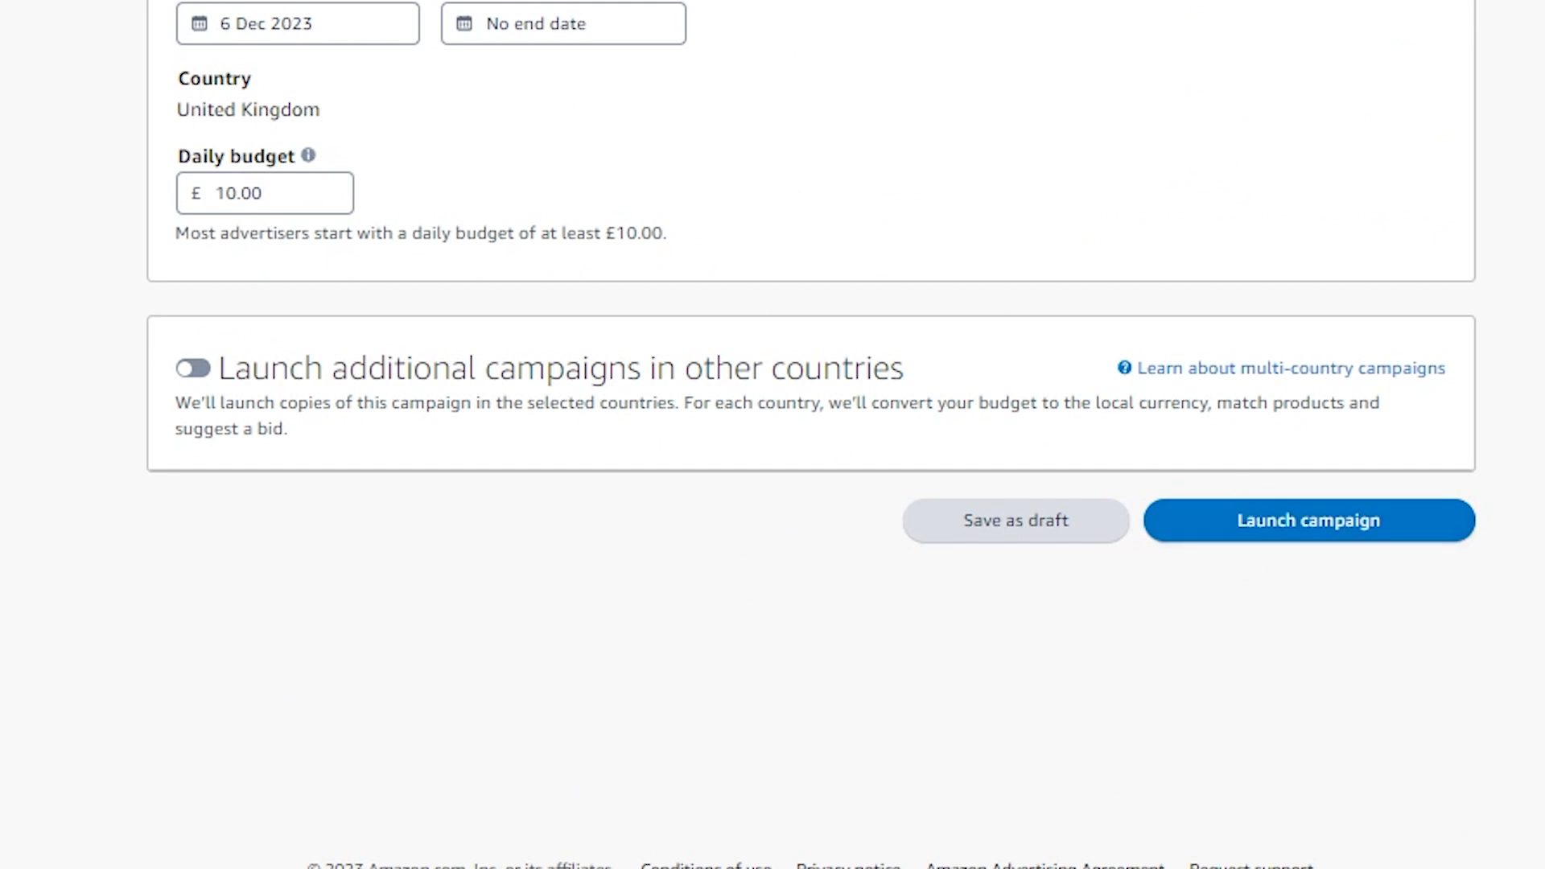
- Return to the campaign list and open the search terms of a delivering automatic campaign's ad group
key("alt+Left")
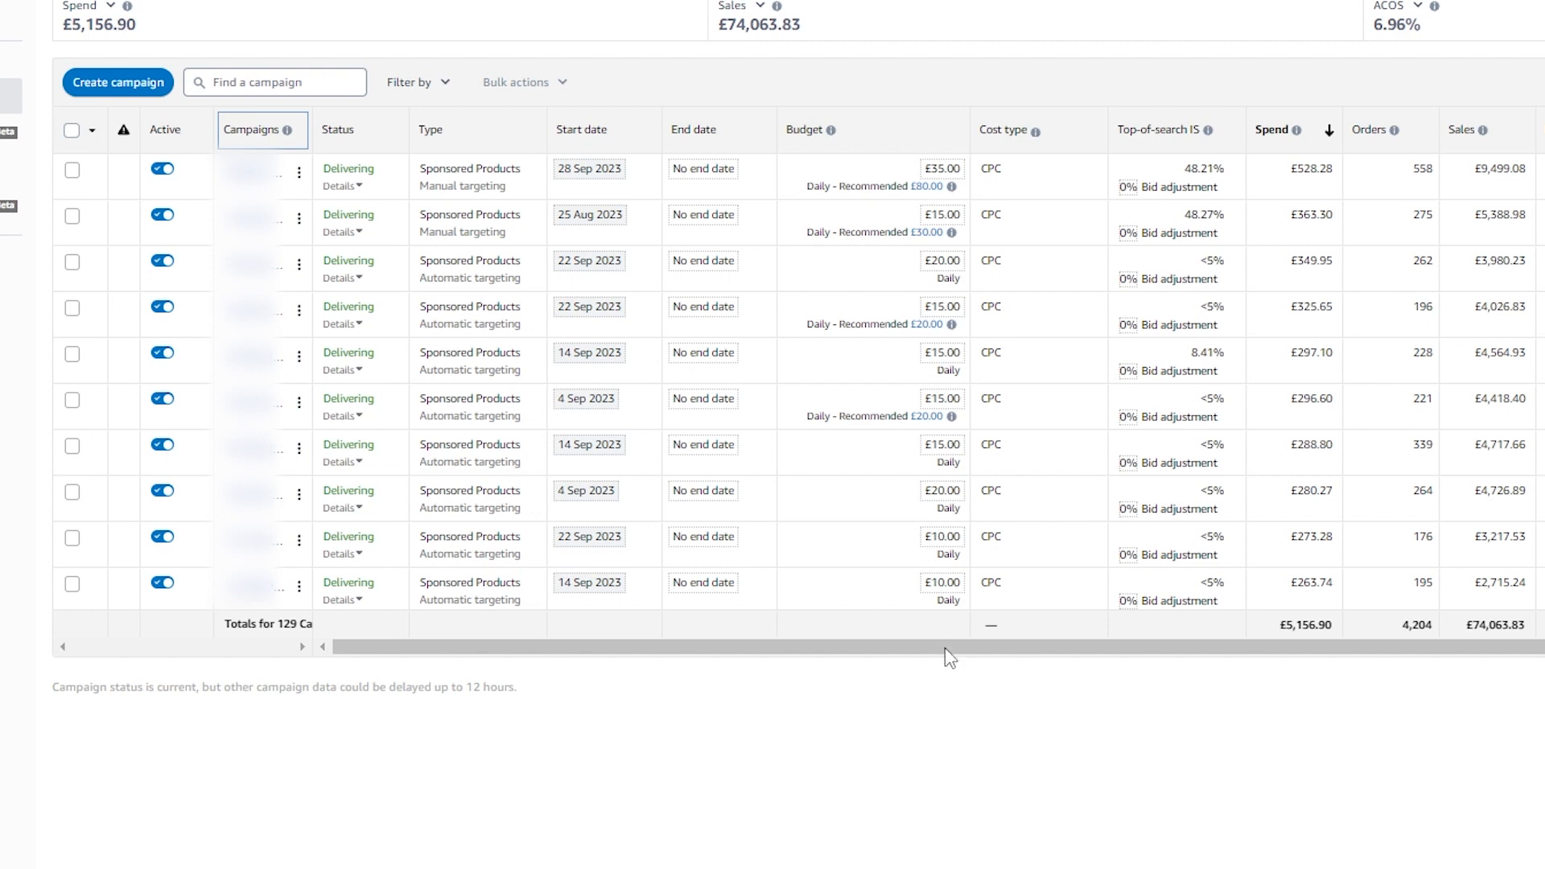
mouse_move(938, 636)
left_mouse_down()
mouse_move(1169, 644)
mouse_move(929, 636)
left_mouse_up()
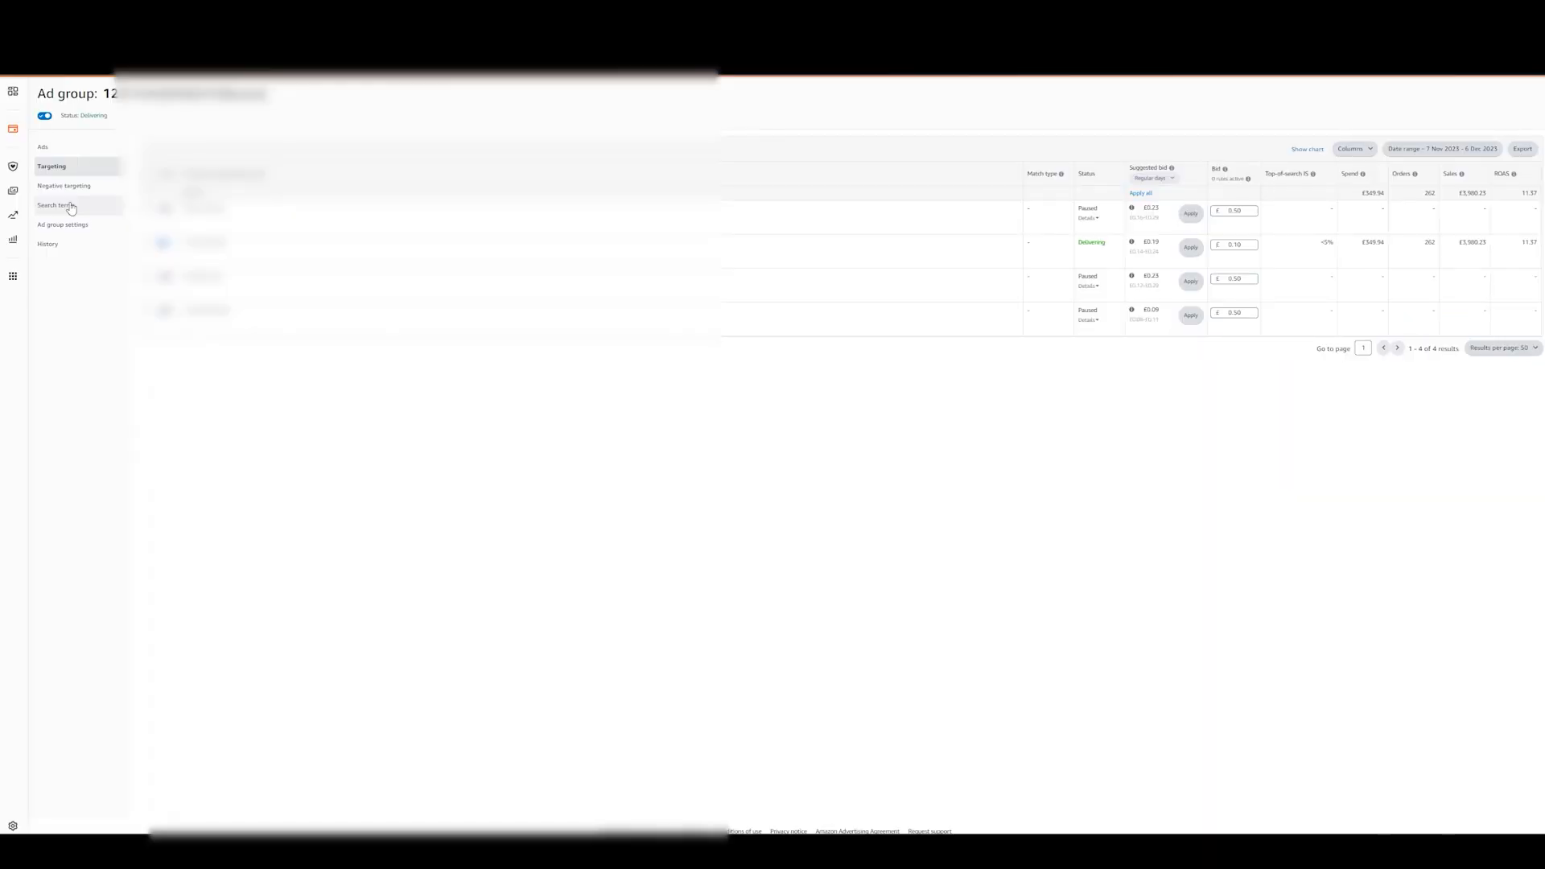
left_click(69, 206)
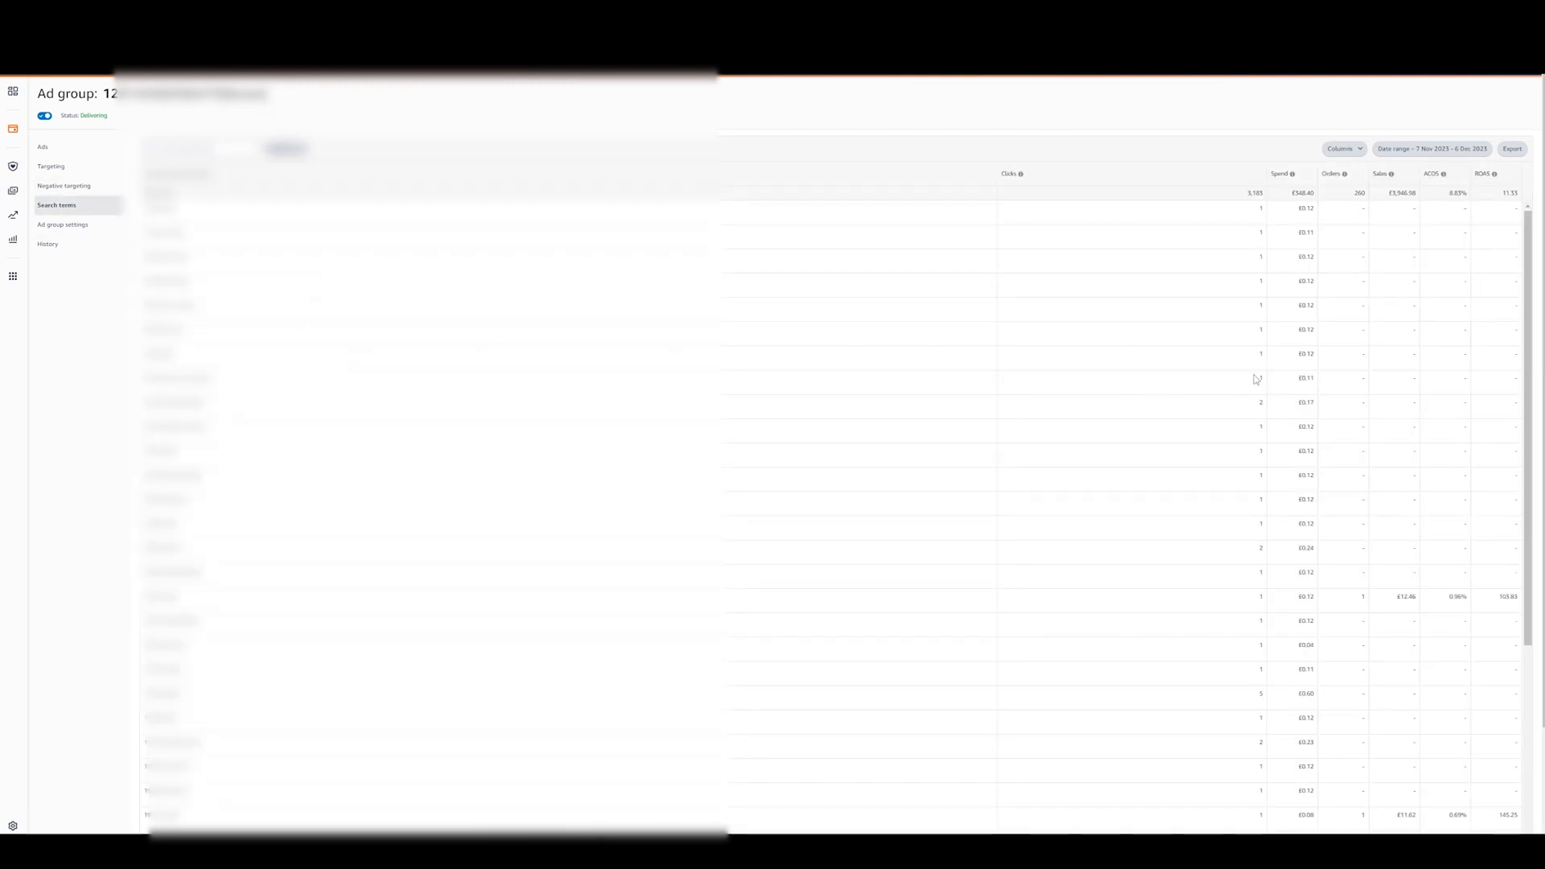
- Examine the clicks, spend, orders, sales and ACOS of the ad group's search terms
scroll(1279, 394, "down", 5)
scroll(1409, 395, "down", 1)
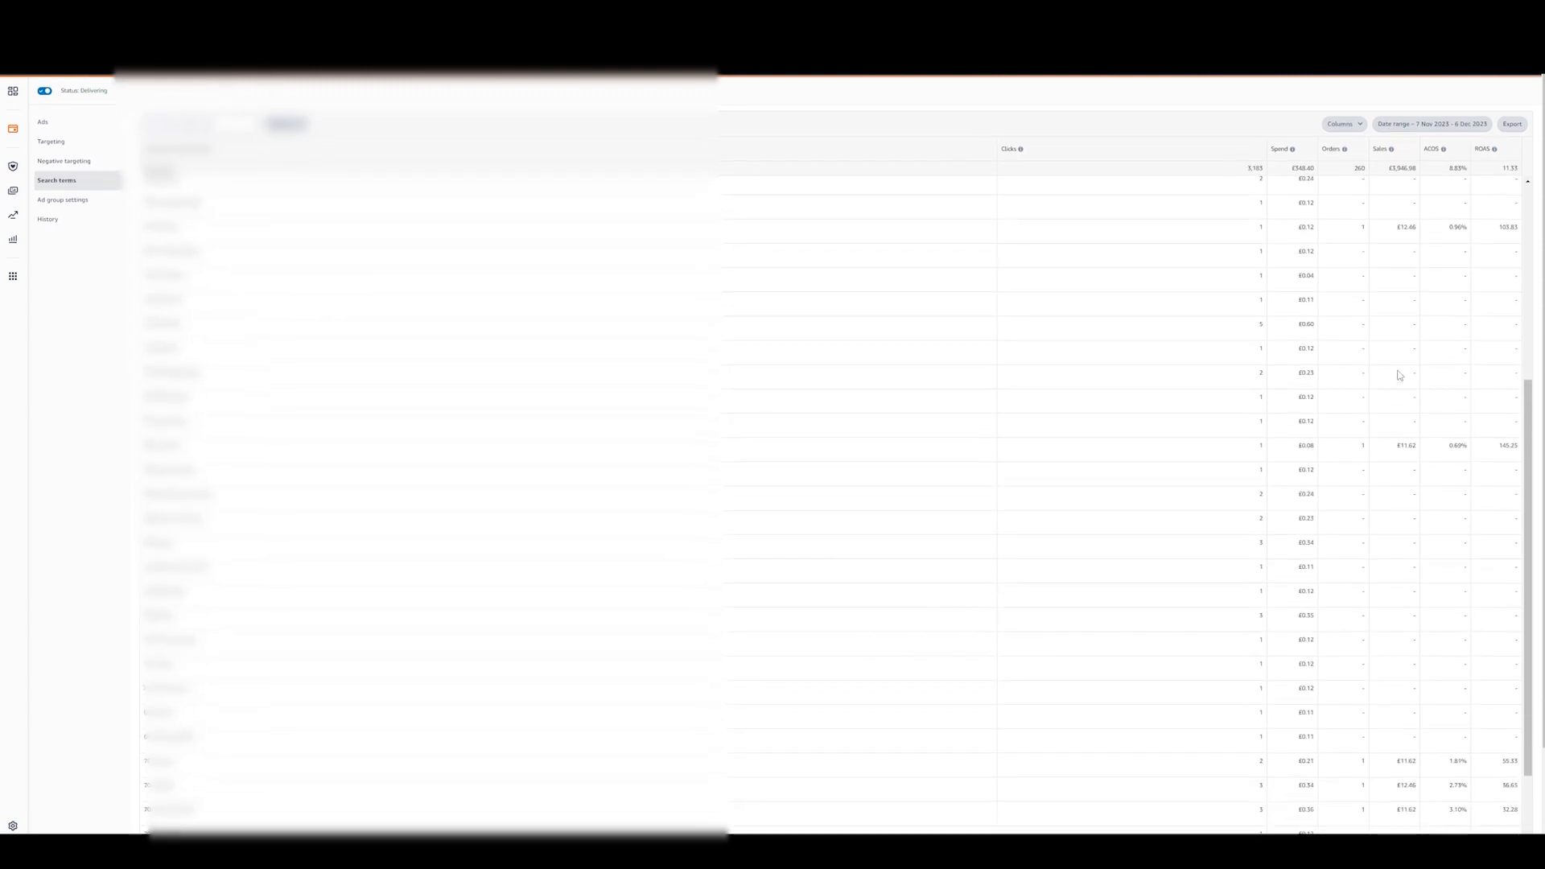
scroll(1400, 373, "up", 5)
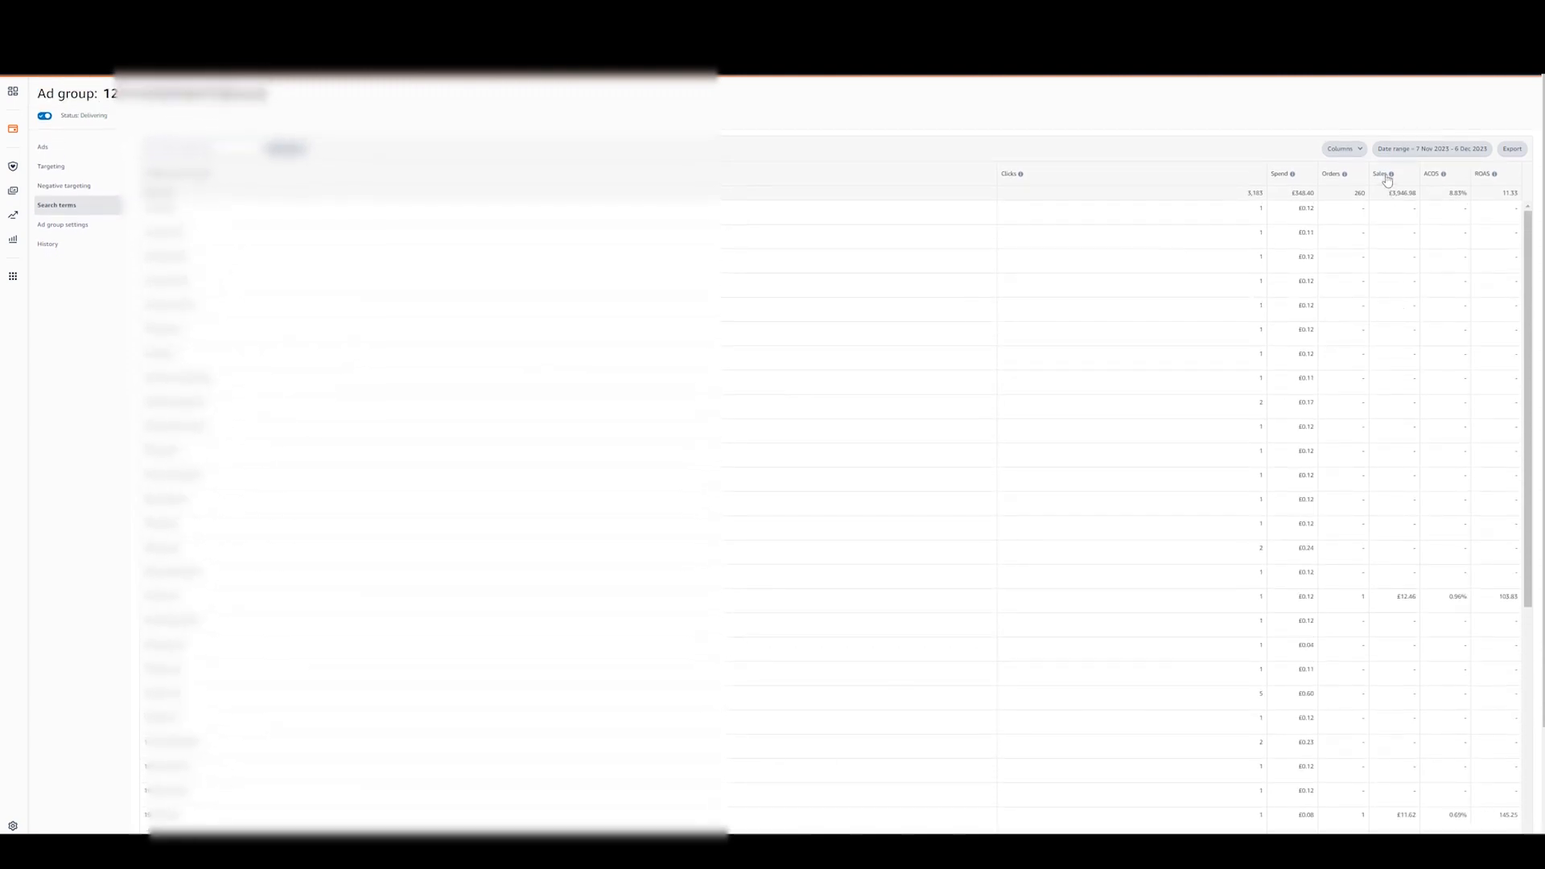
scroll(1348, 389, "down", 5)
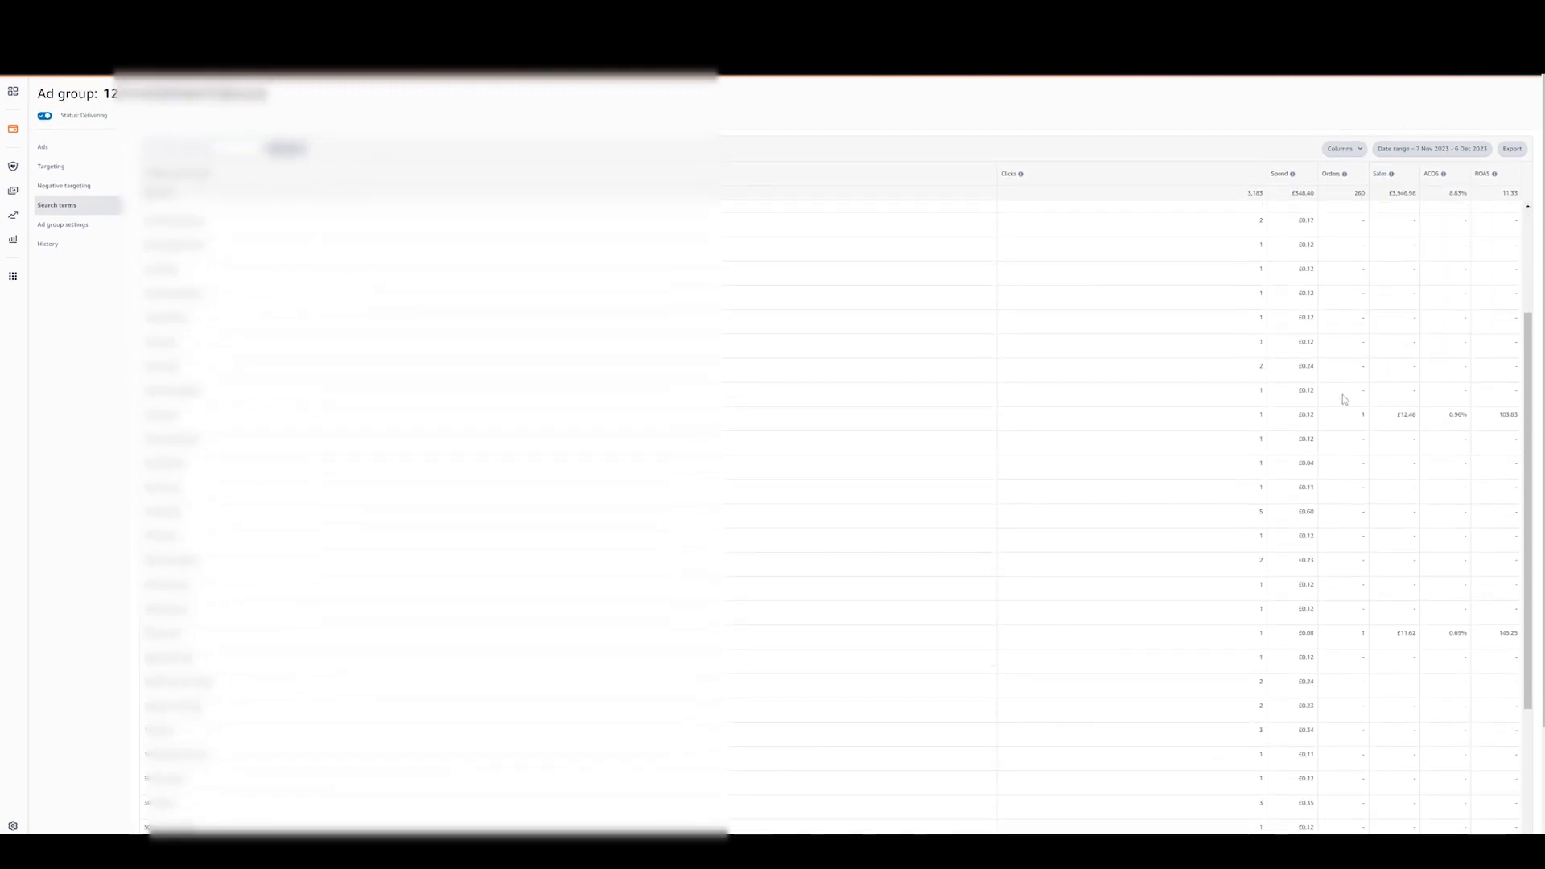
scroll(1364, 451, "down", 4)
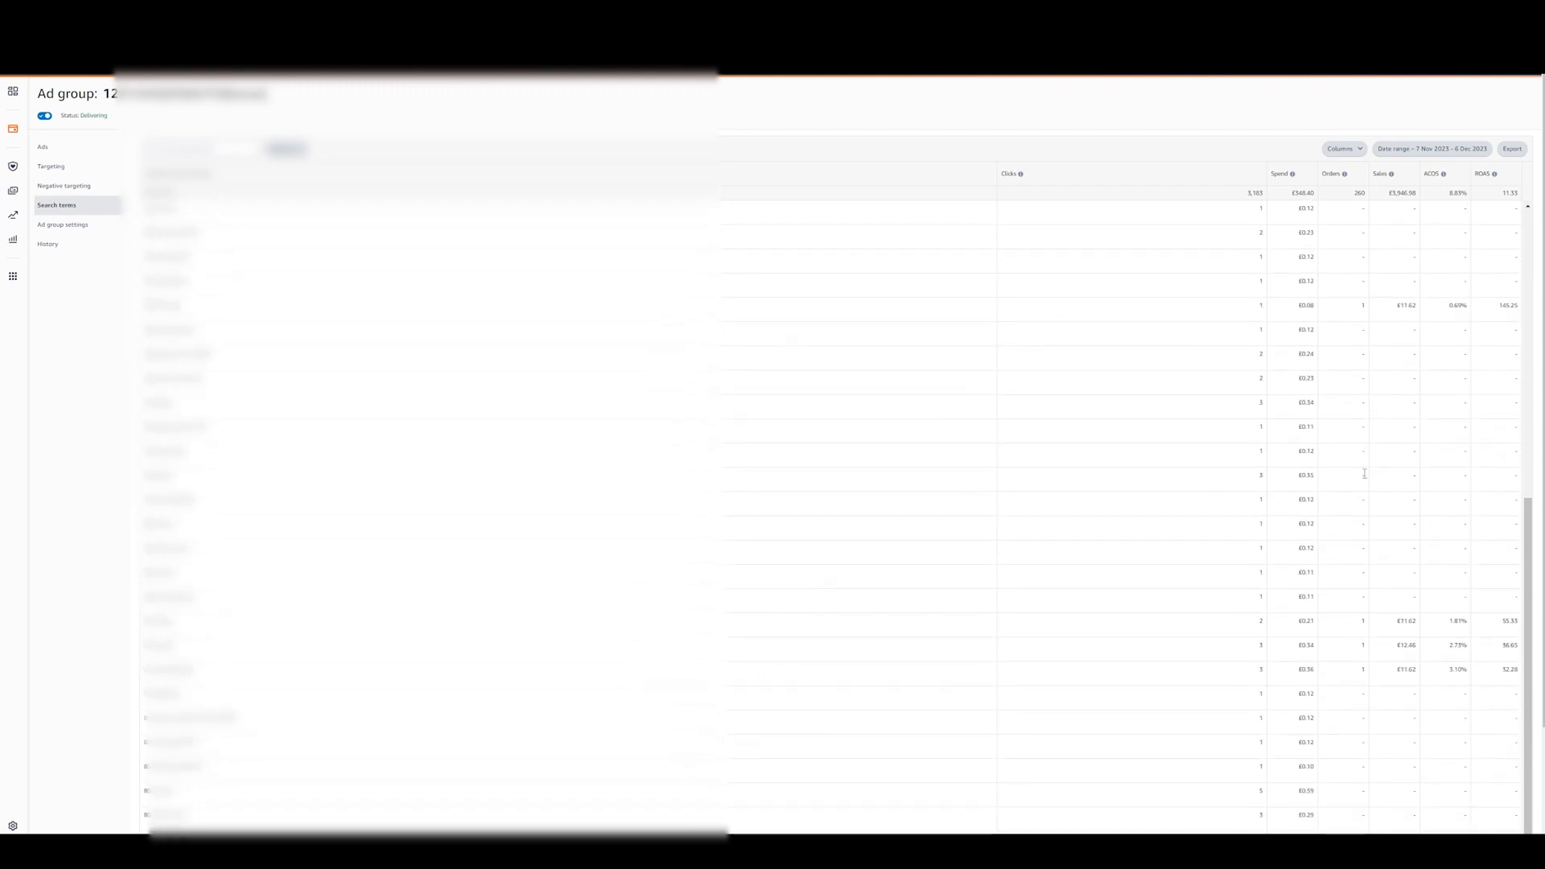
scroll(1354, 497, "up", 2)
scroll(1354, 497, "down", 2)
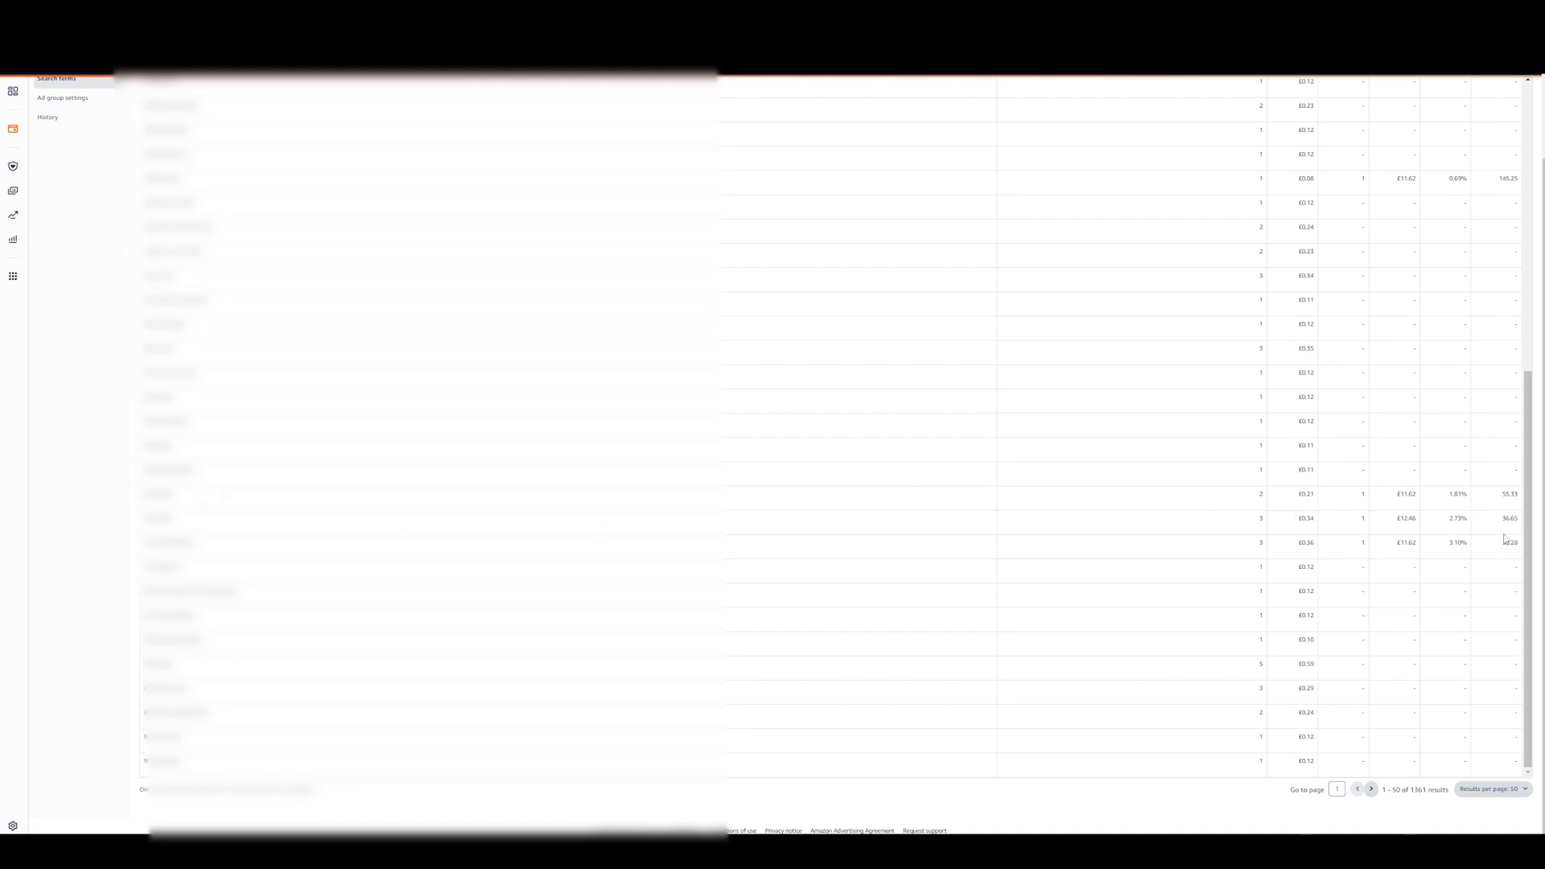
scroll(1396, 707, "up", 2)
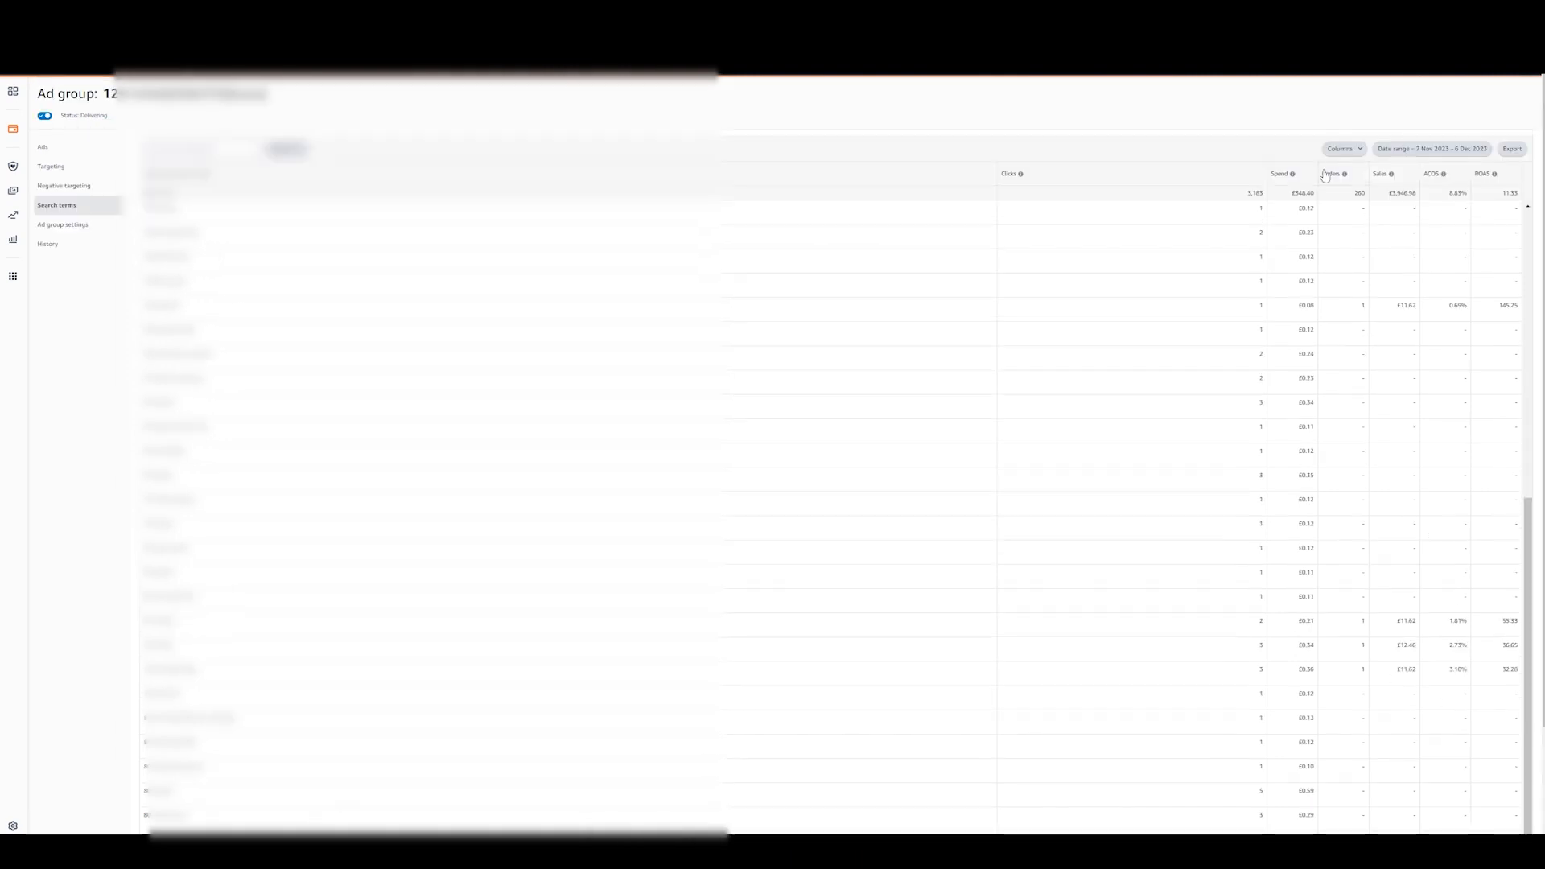
- Sort the ad group's search terms by spend, from highest to lowest
left_click(1286, 175)
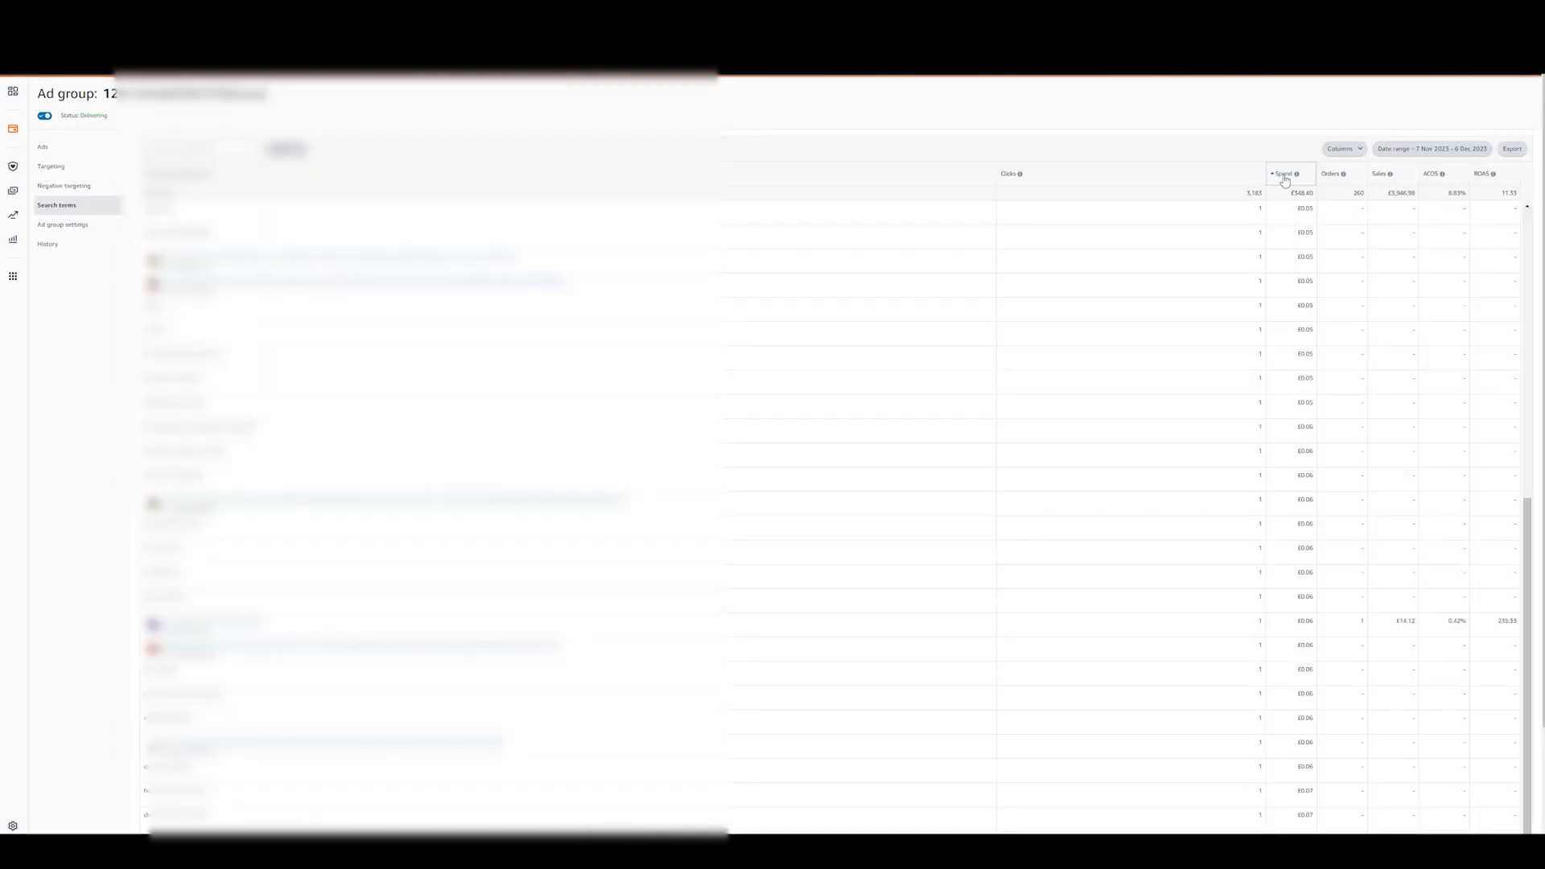
left_click(1285, 177)
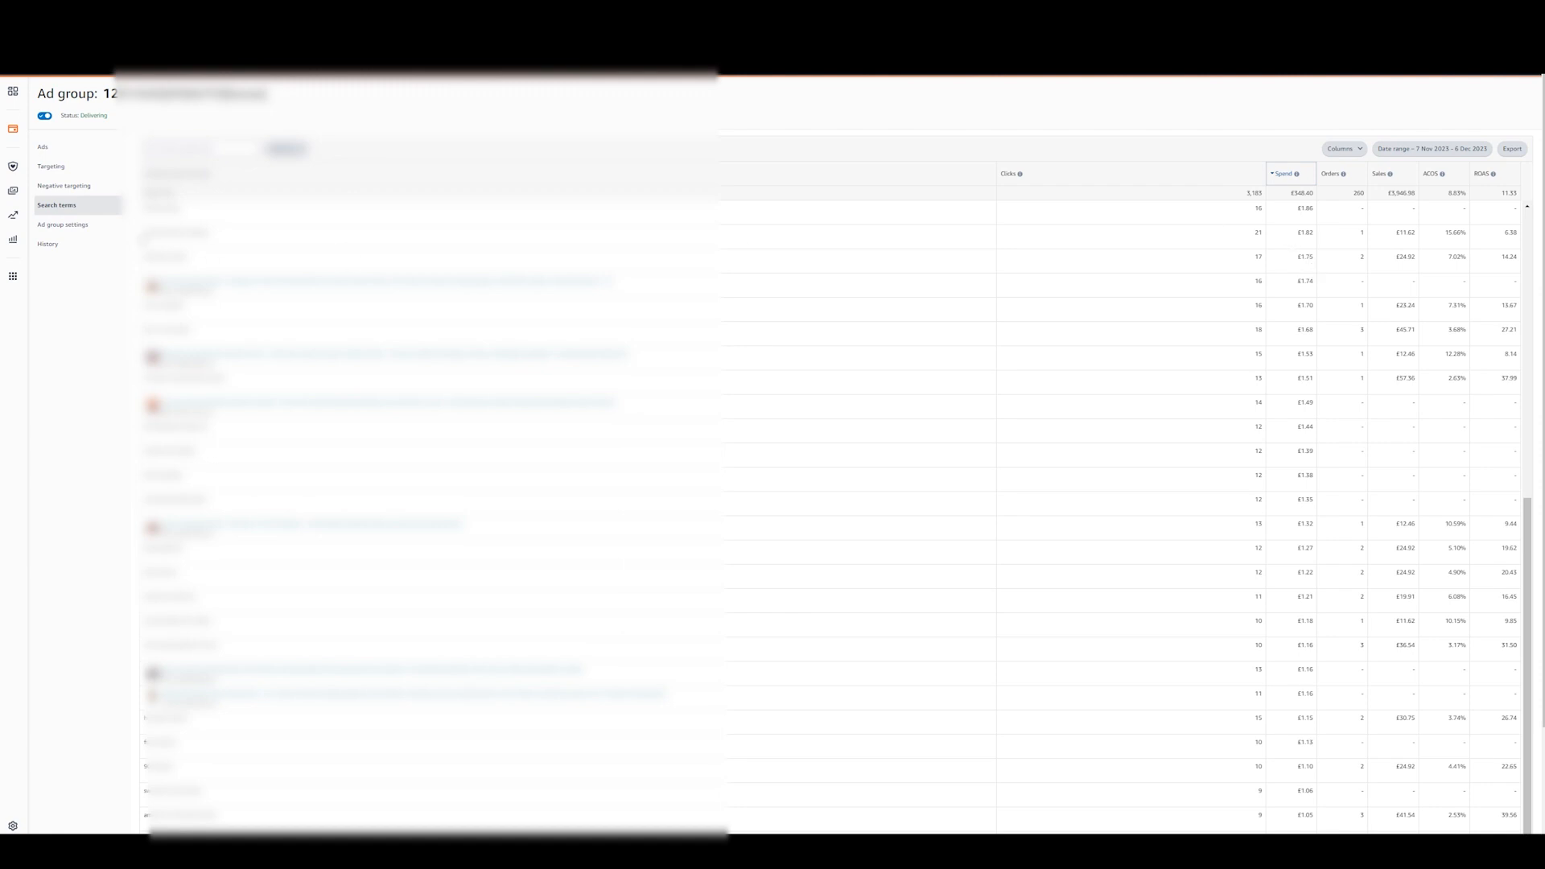
- Select the text of the search term with 21 clicks and check the ad group's negative keywords before returning to the search terms
left_click_drag(145, 232, 238, 240)
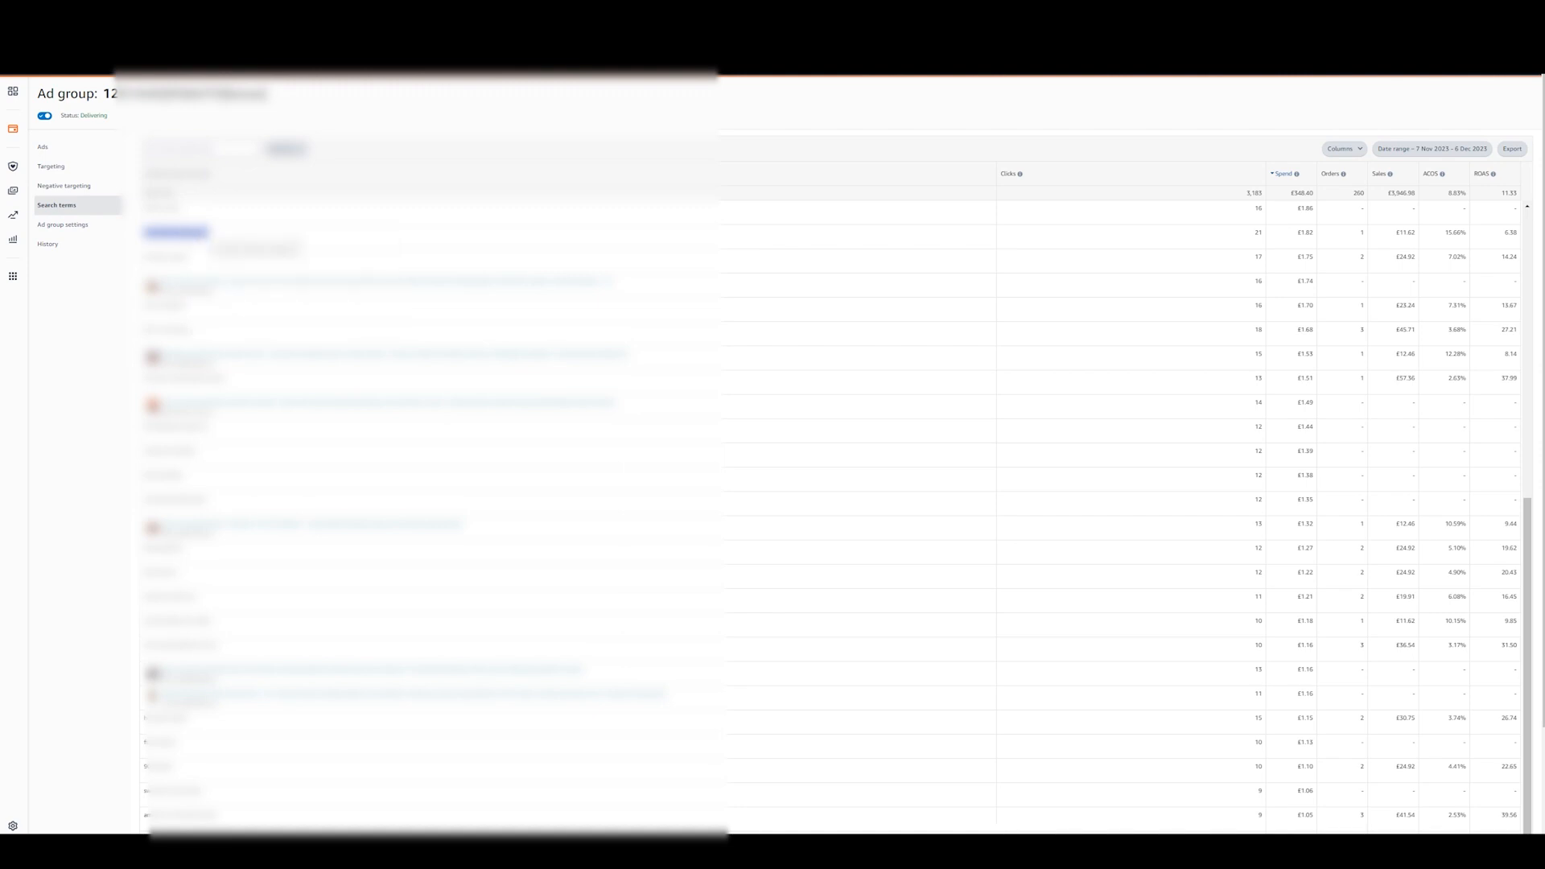
left_click(80, 186)
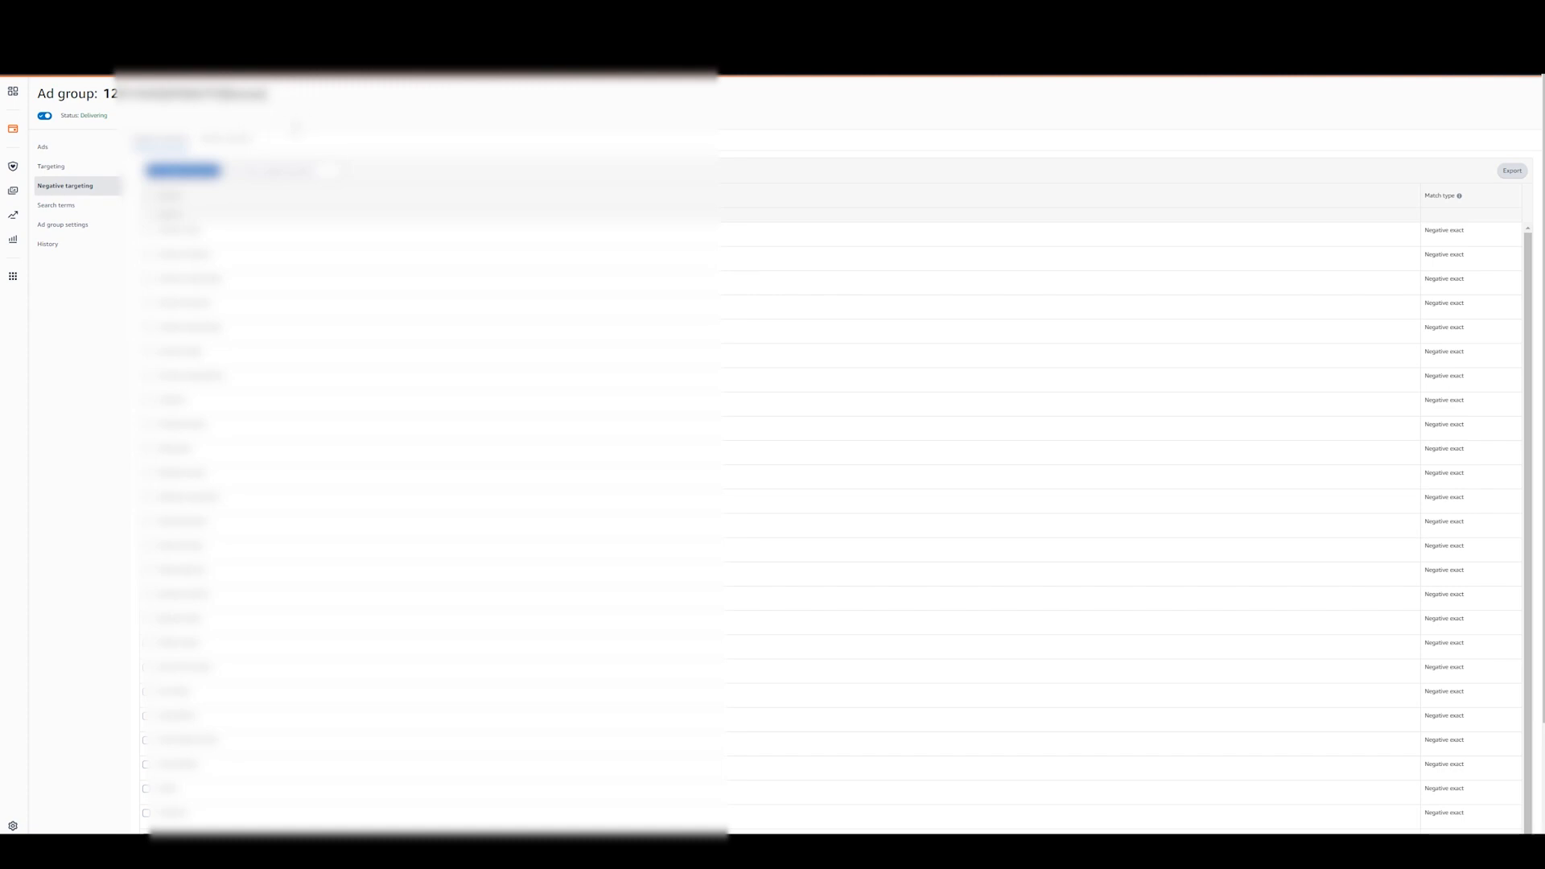
left_click(77, 207)
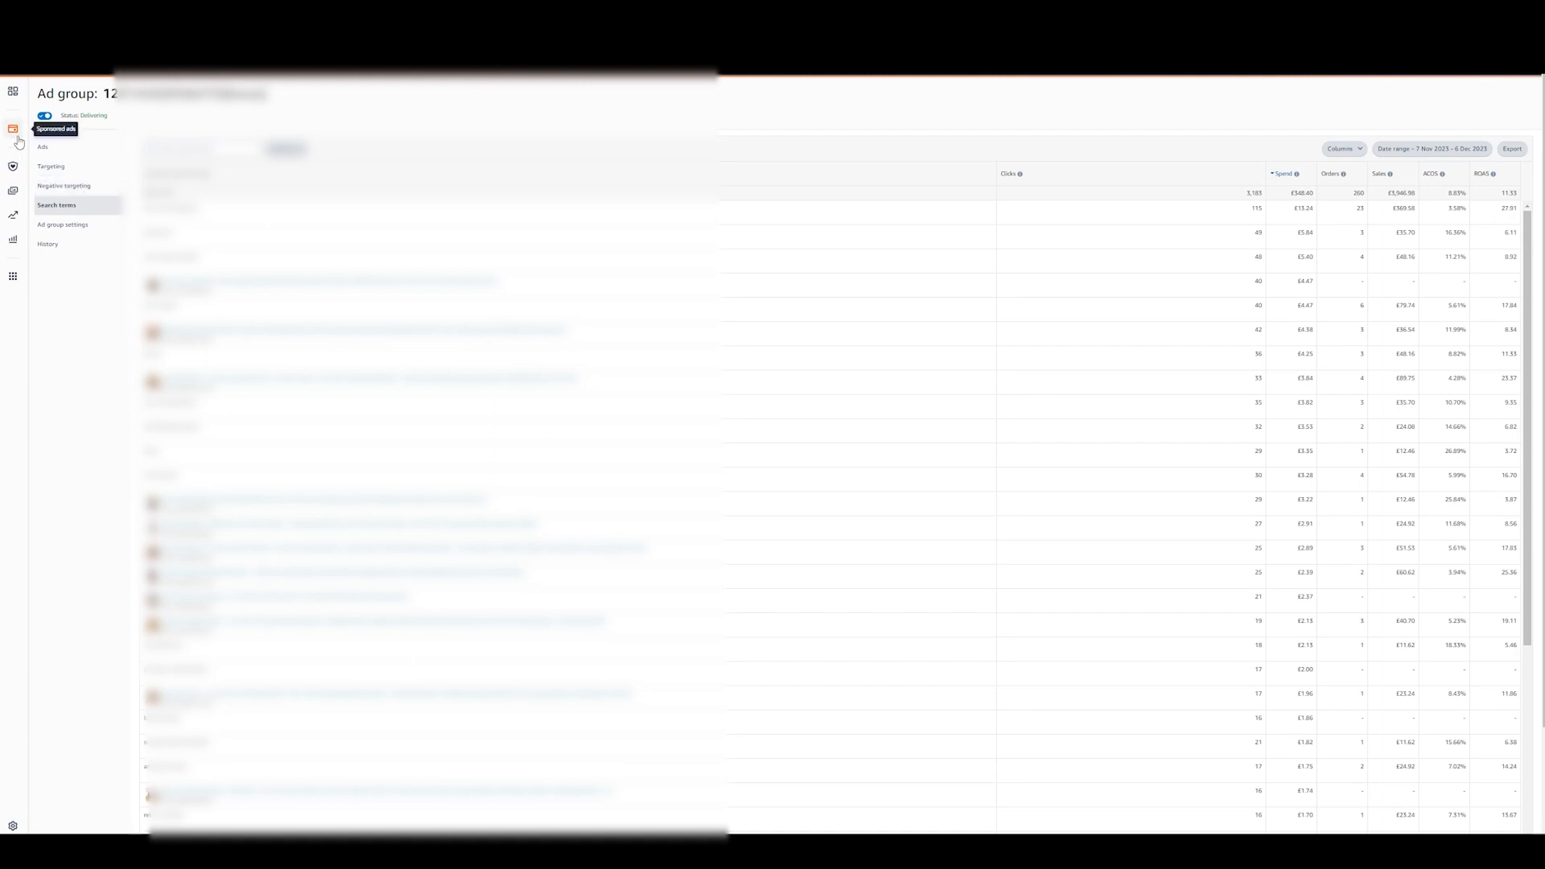
- Return to the campaign list and start creating a new Sponsored Products campaign
mouse_move(12, 133)
left_click(84, 122)
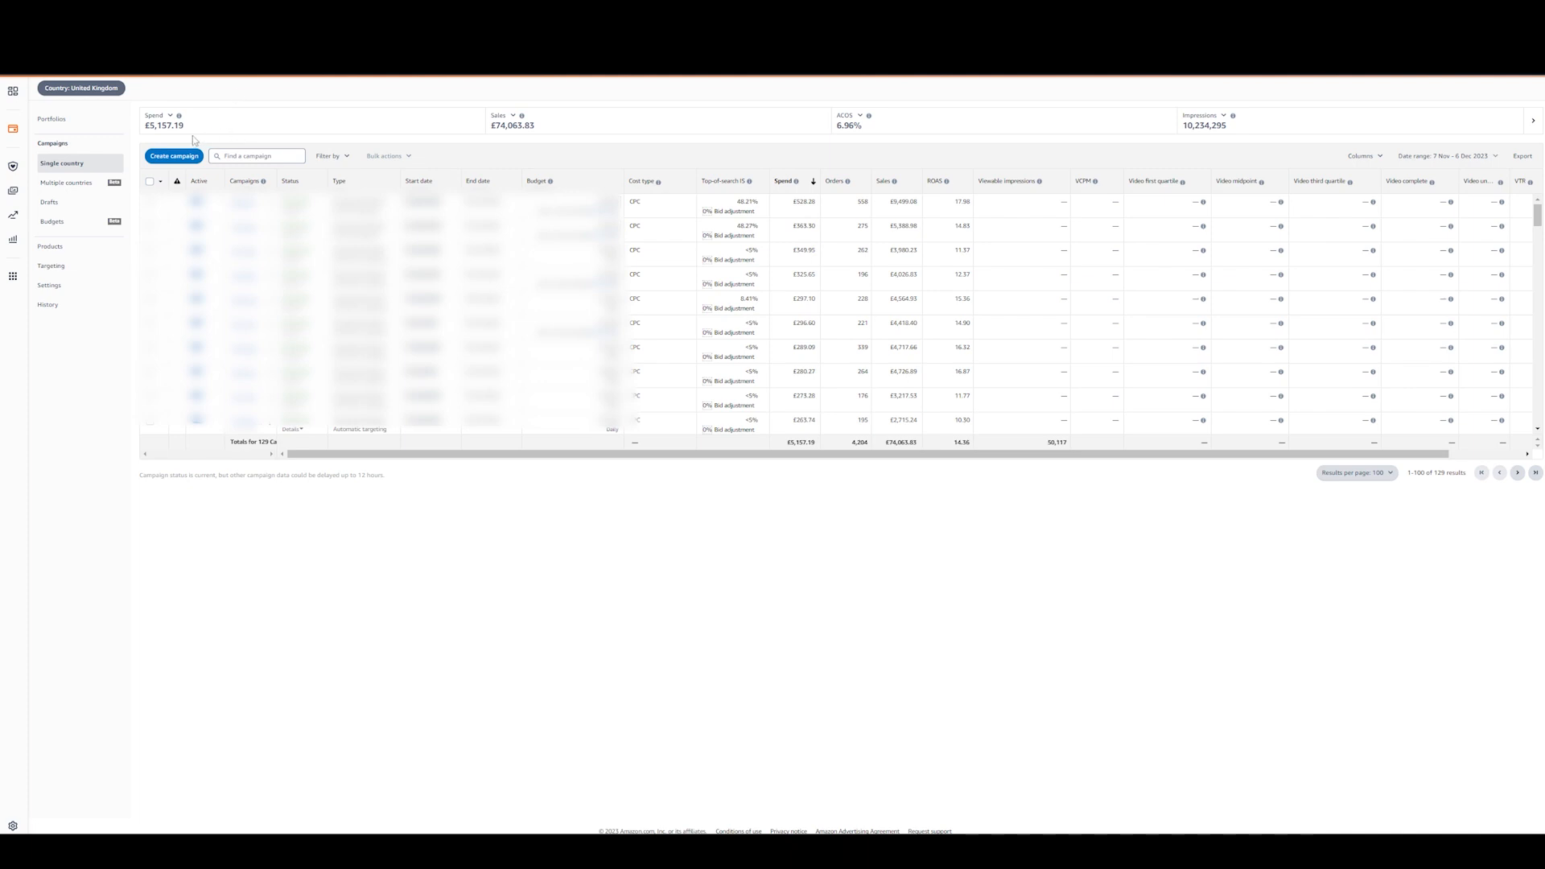
left_click(183, 161)
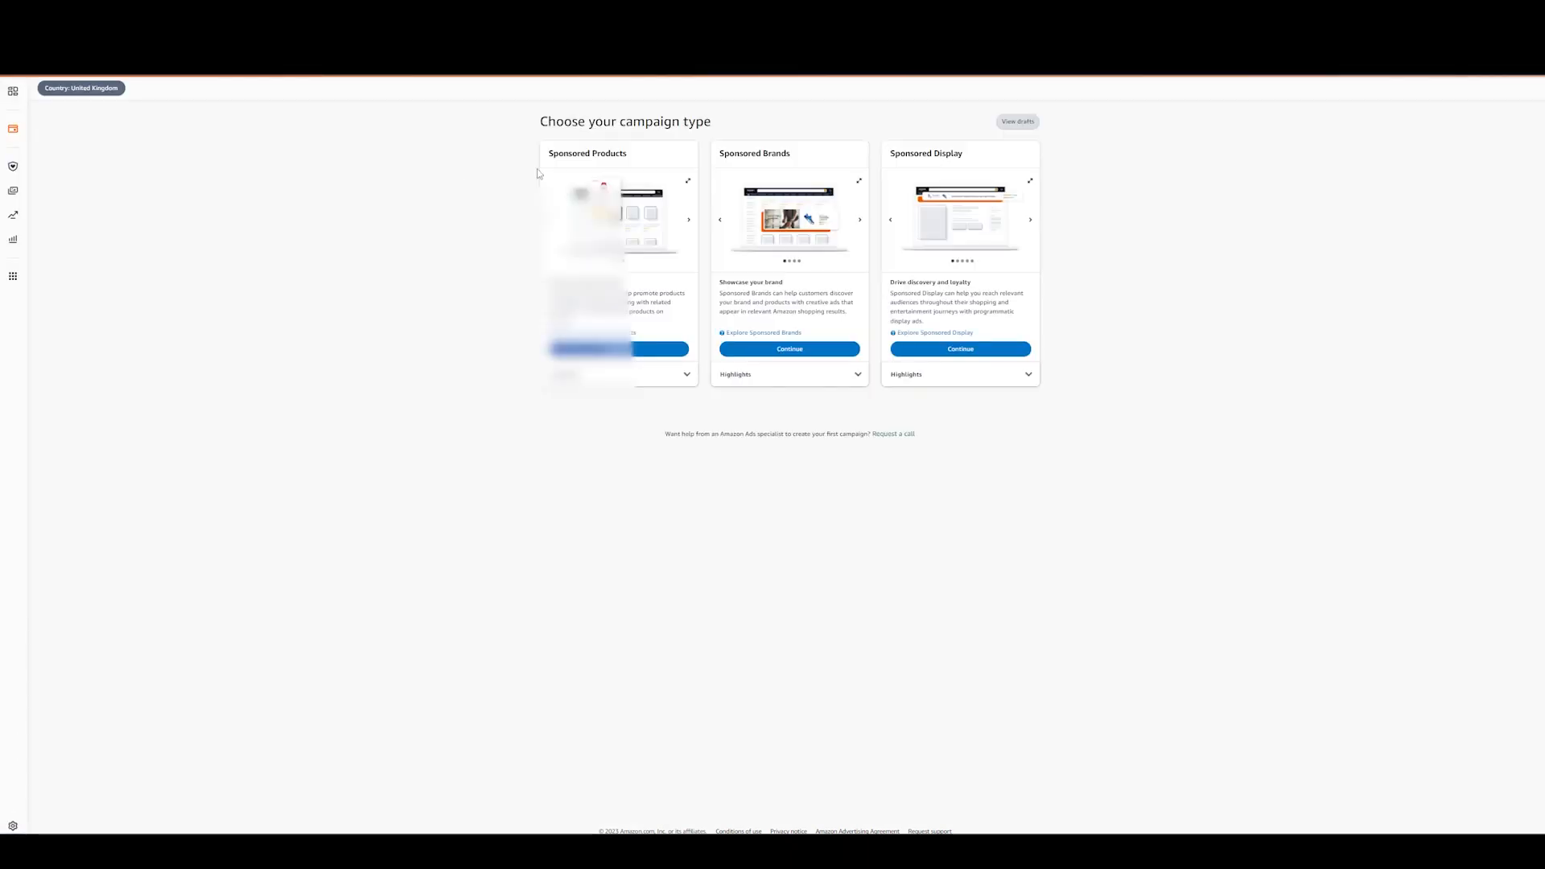
left_click(600, 348)
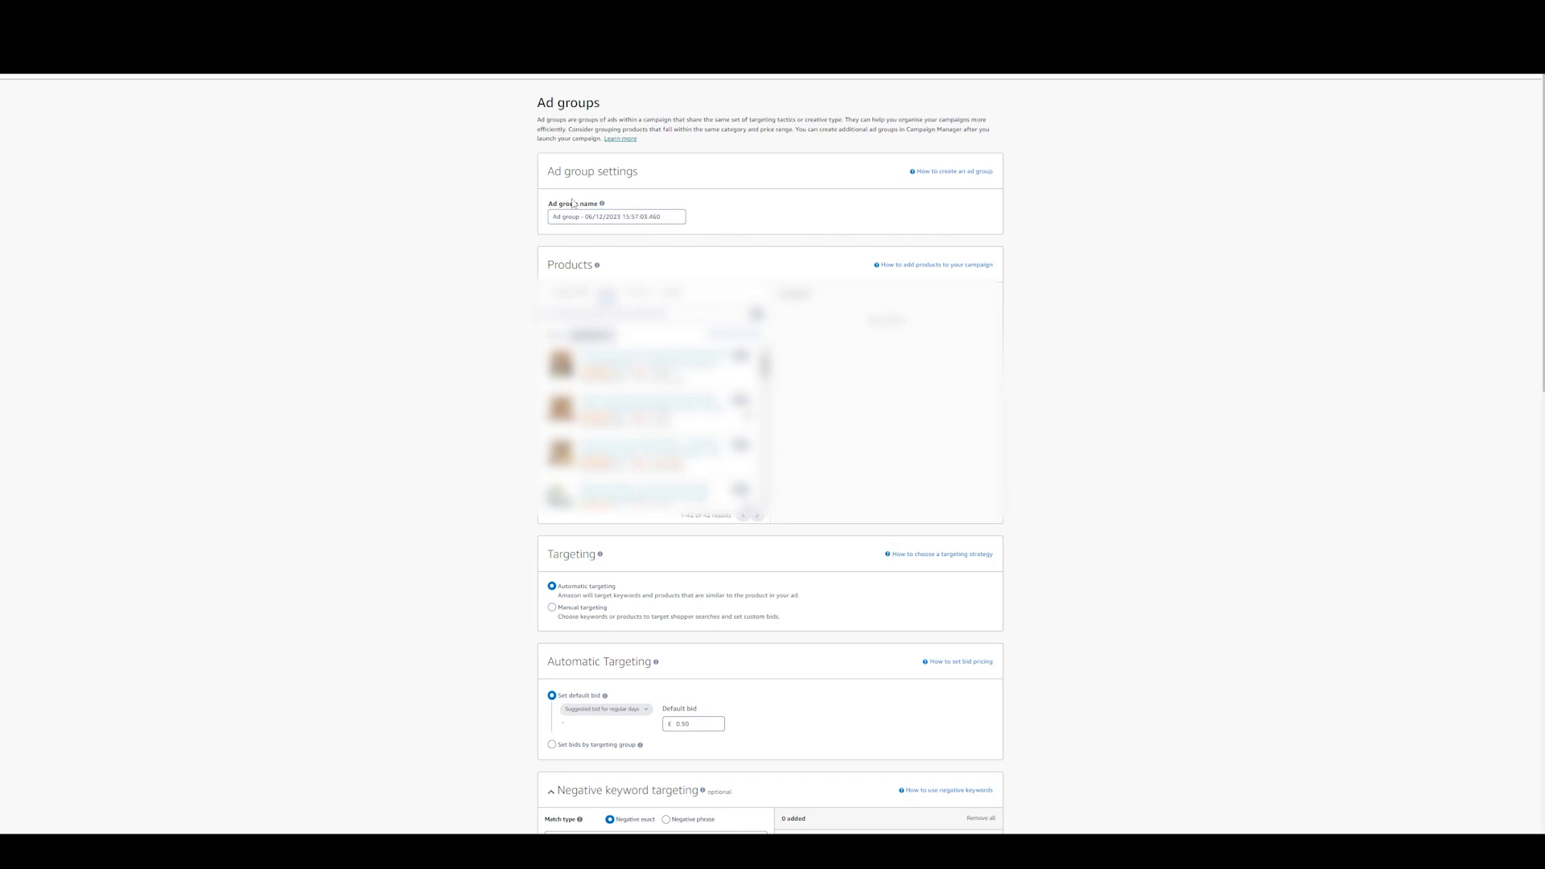
left_click_drag(568, 217, 616, 235)
left_click(717, 211)
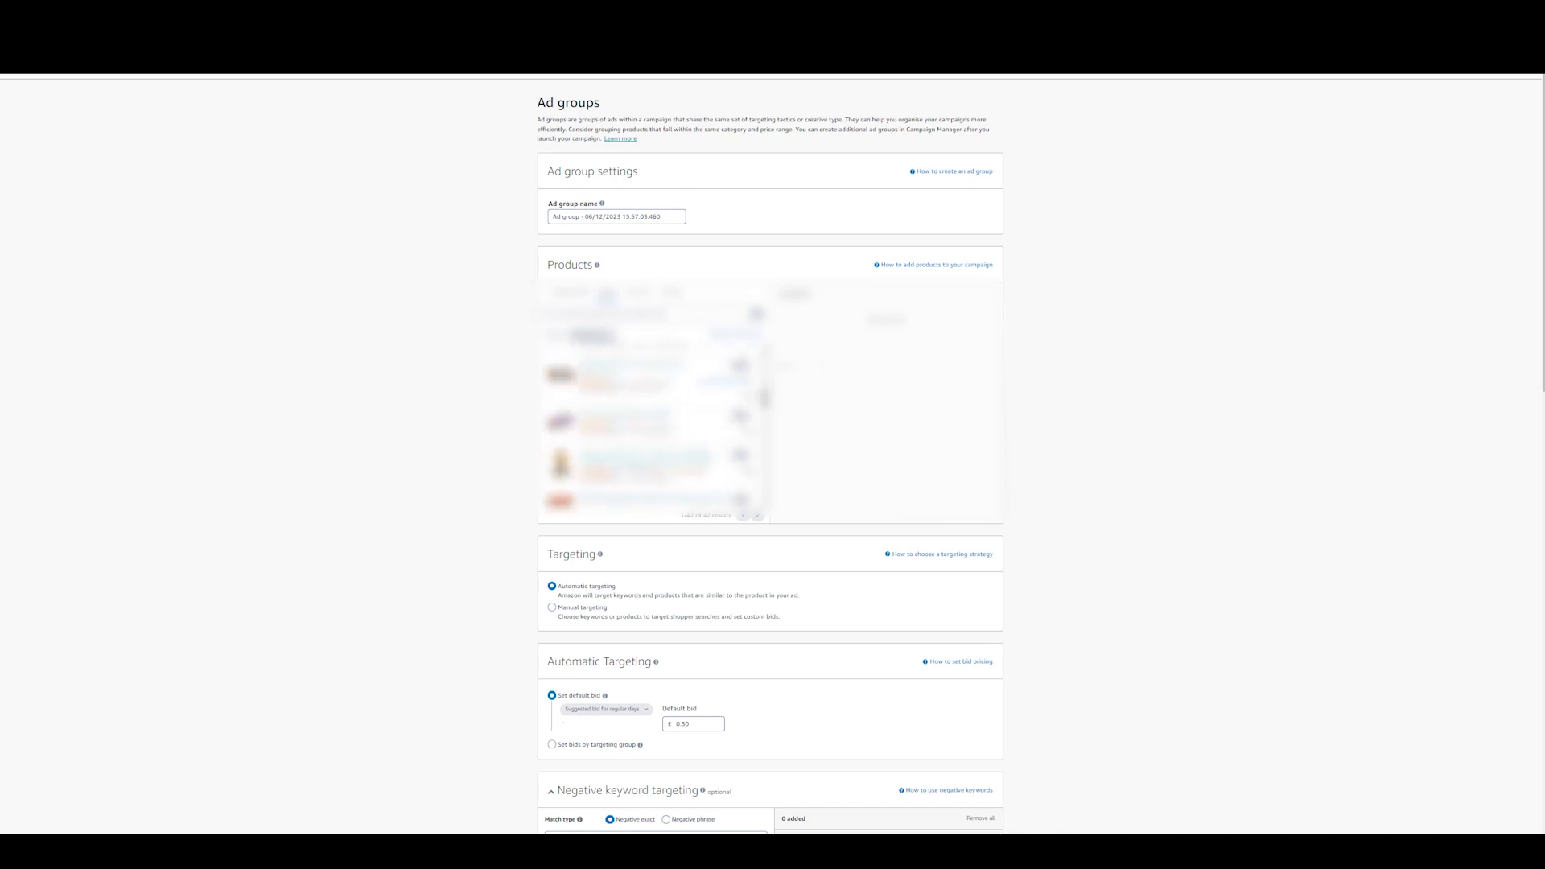
- Set bids by targeting group and turn off Close match, Substitutes and Complements, keeping only Loose match enabled
scroll(771, 450, "down", 4)
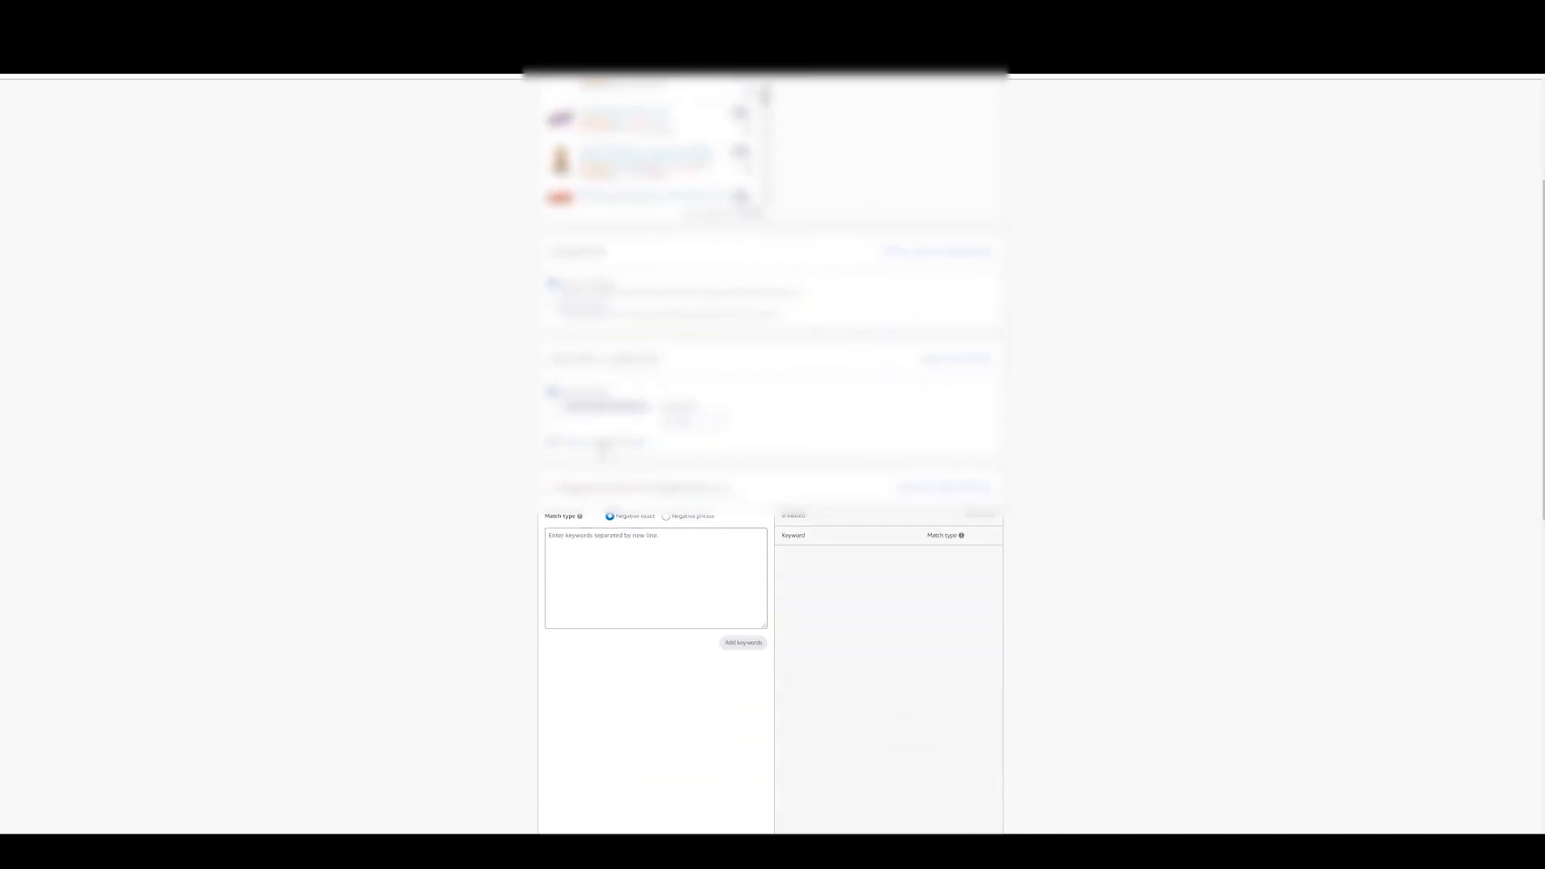
left_click(601, 444)
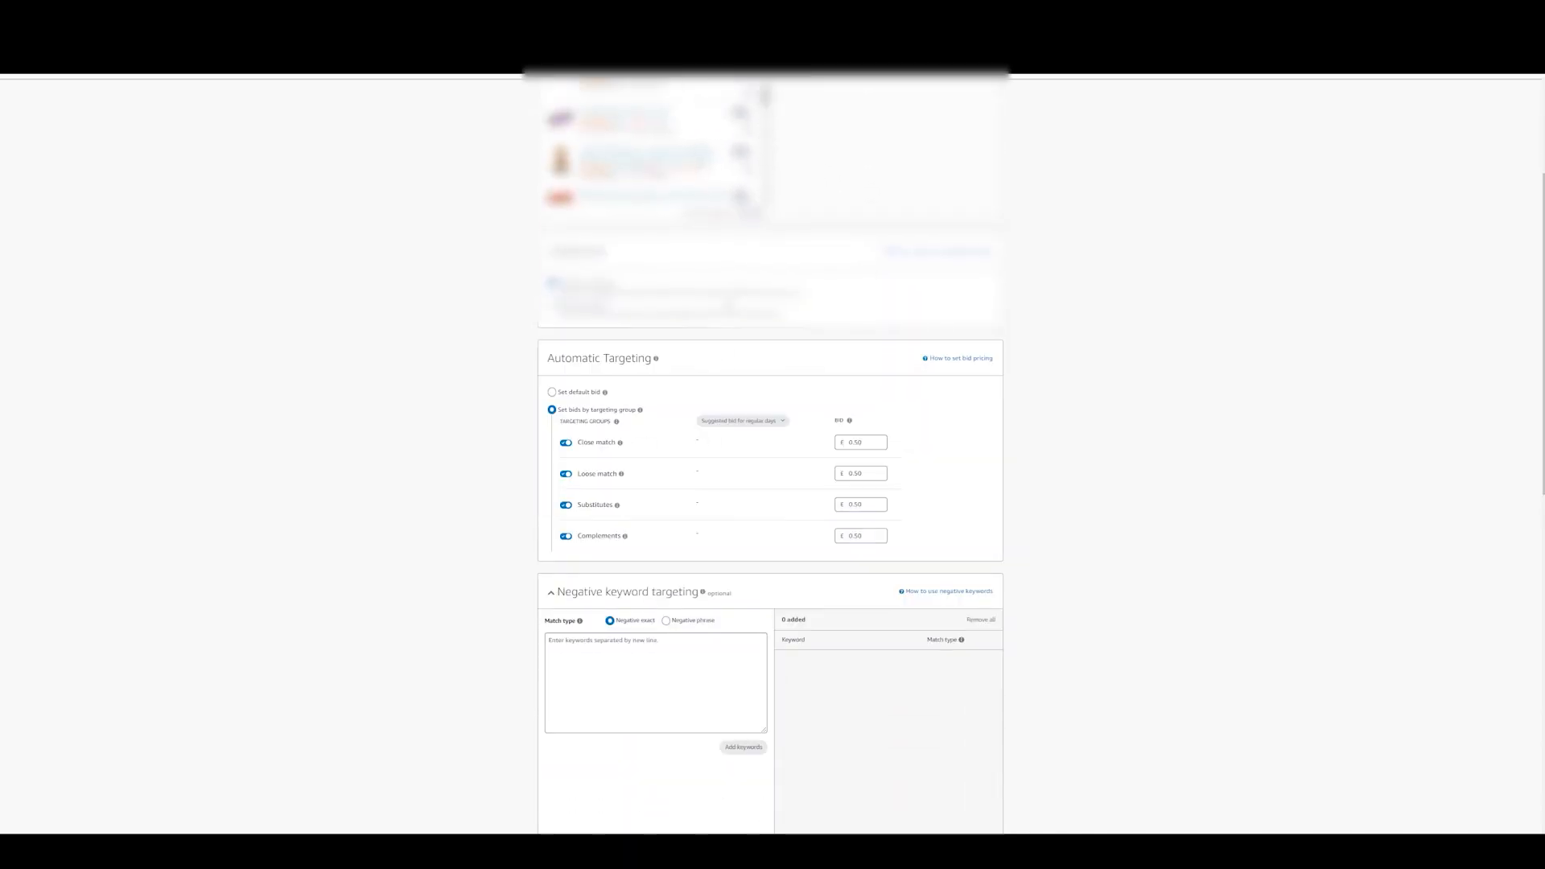
left_click(565, 443)
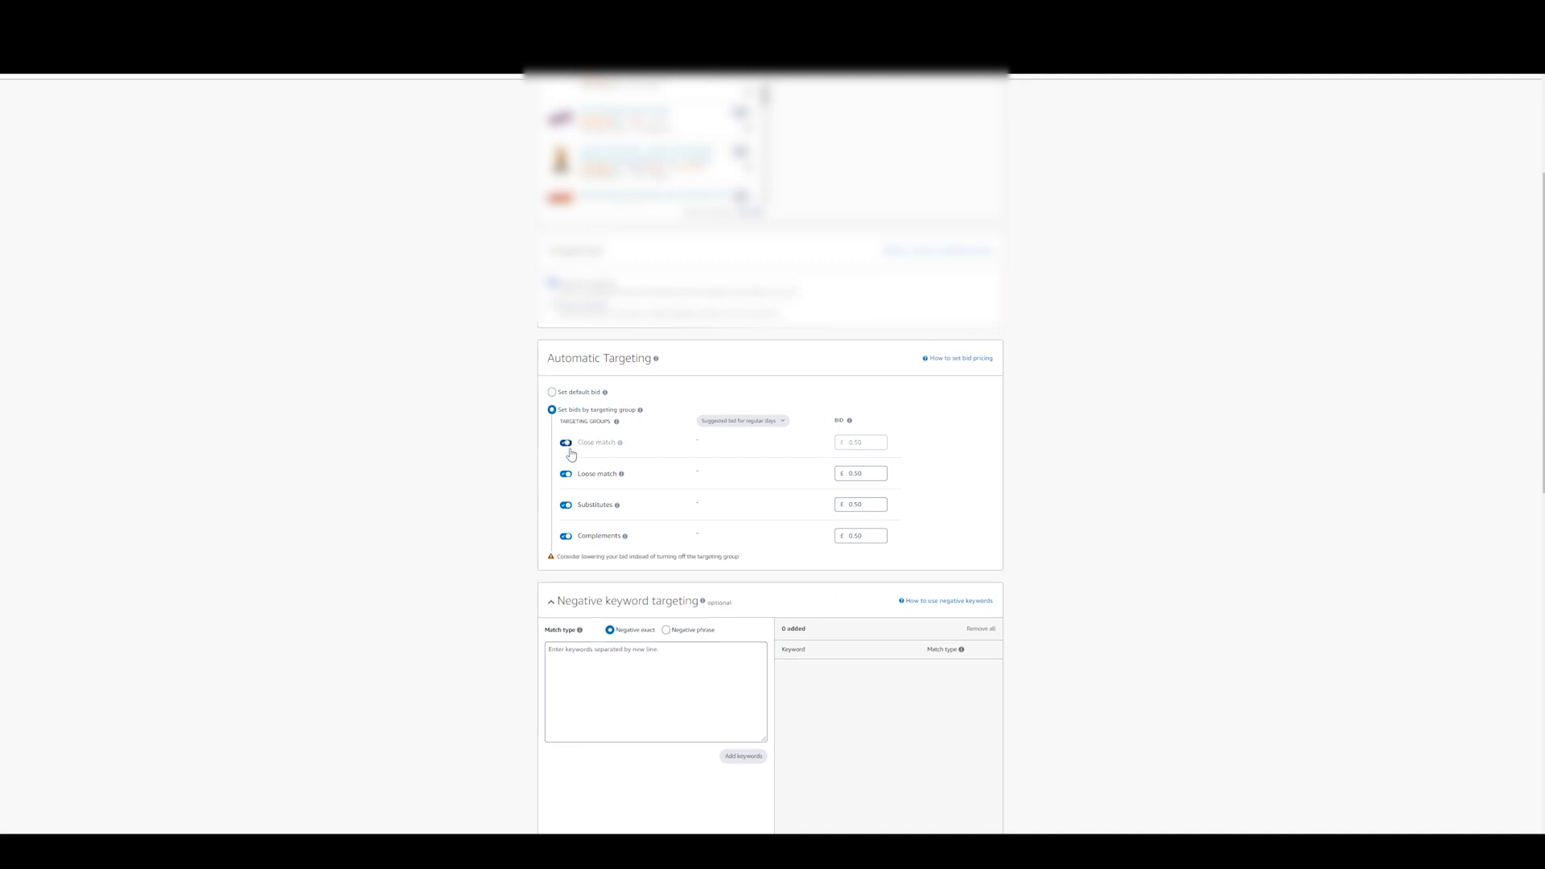
left_click(566, 505)
left_click(567, 537)
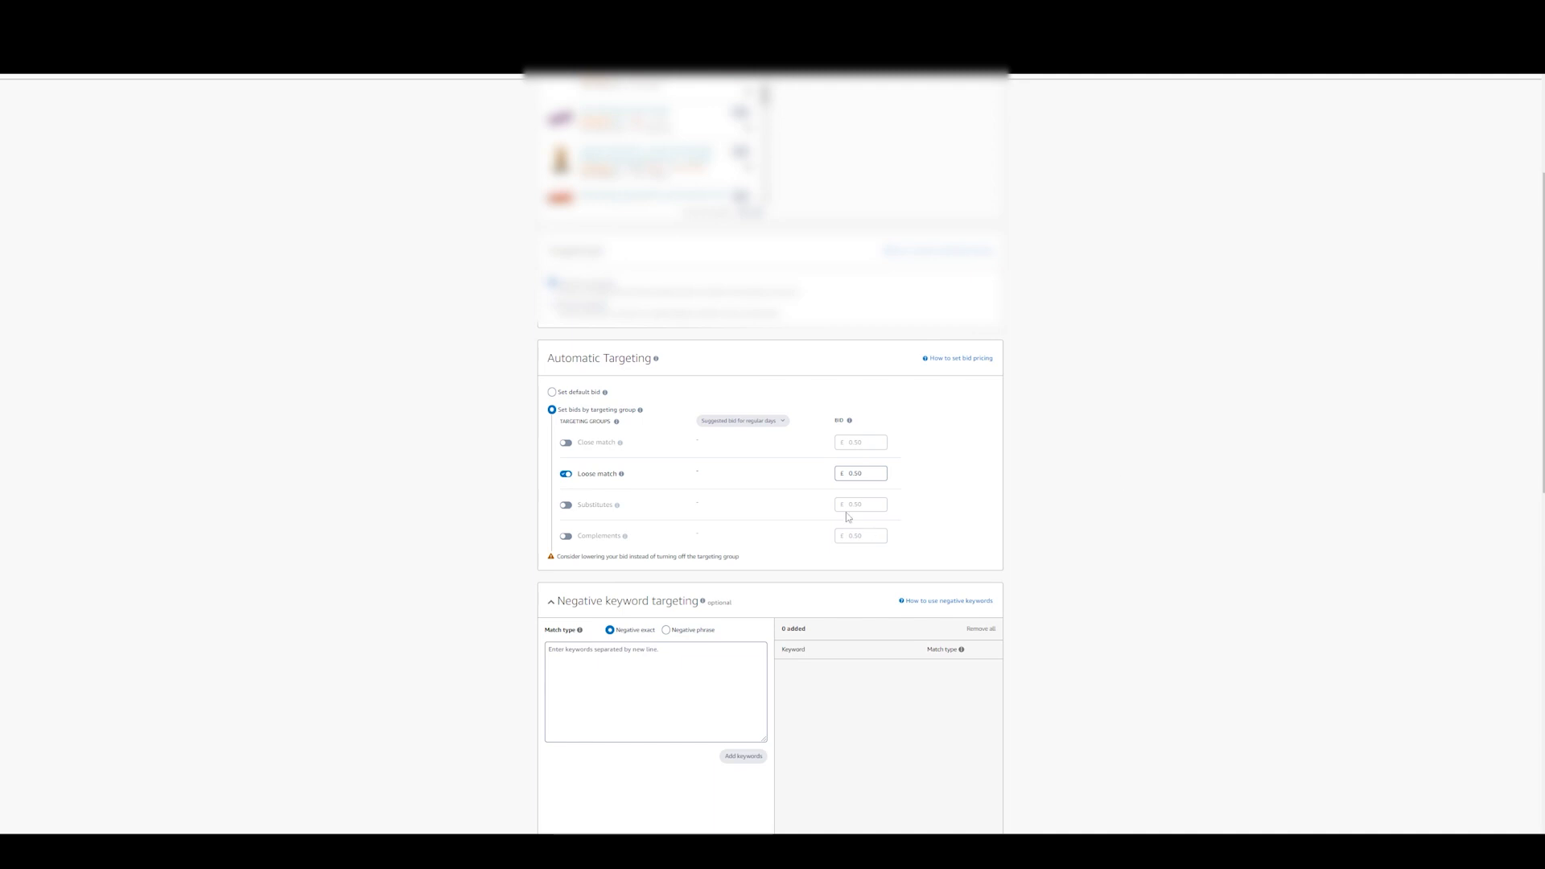
- Review the new campaign's bidding strategy, campaign name and daily budget settings
scroll(1125, 412, "down", 4)
scroll(1125, 413, "down", 8)
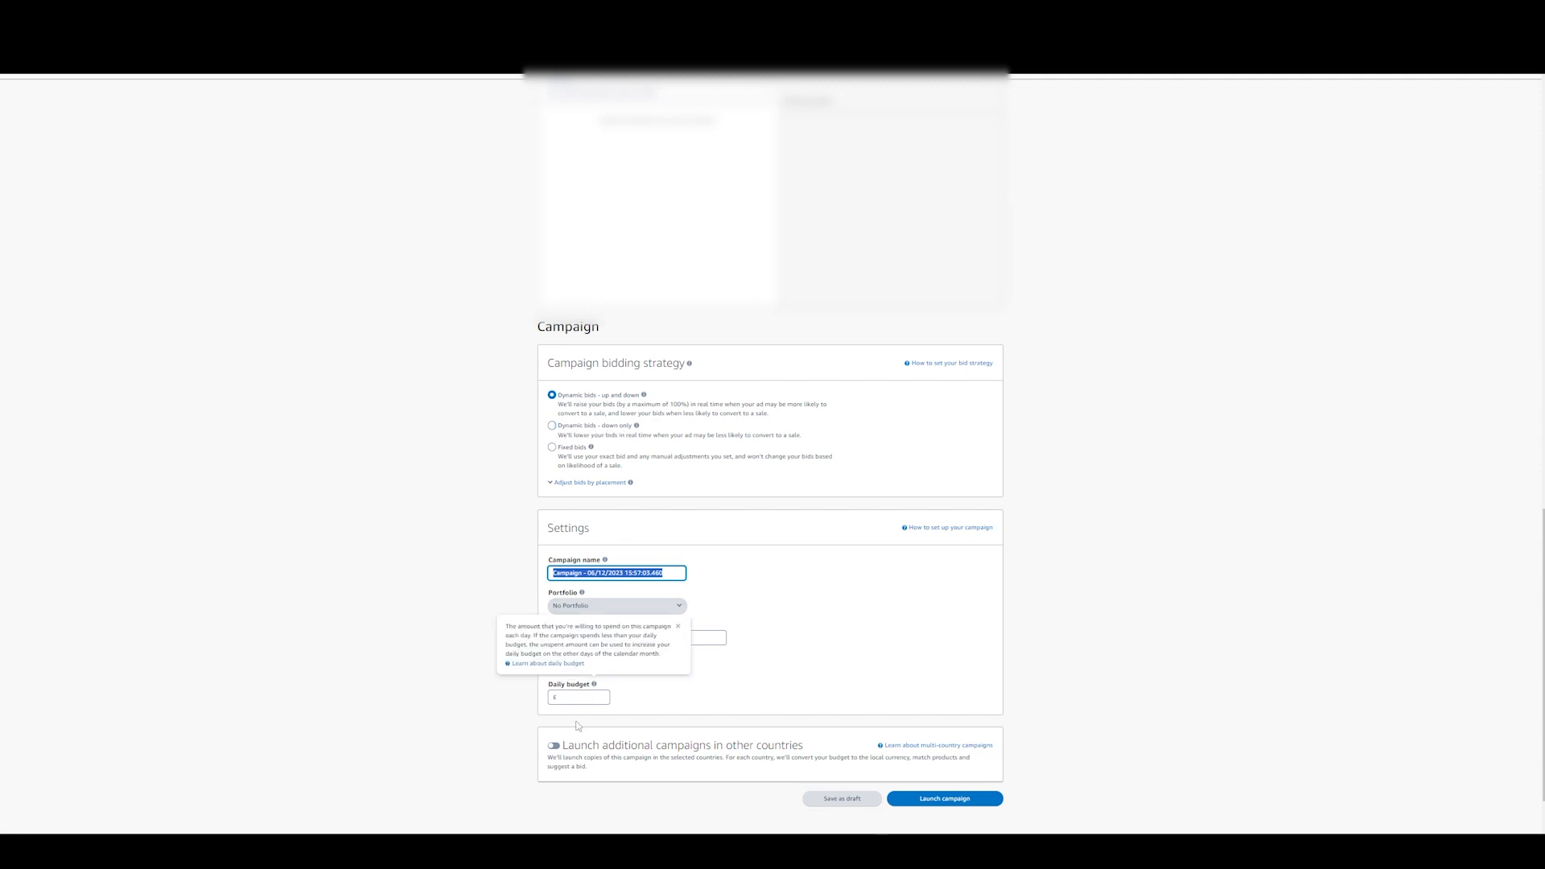
scroll(1182, 625, "up", 15)
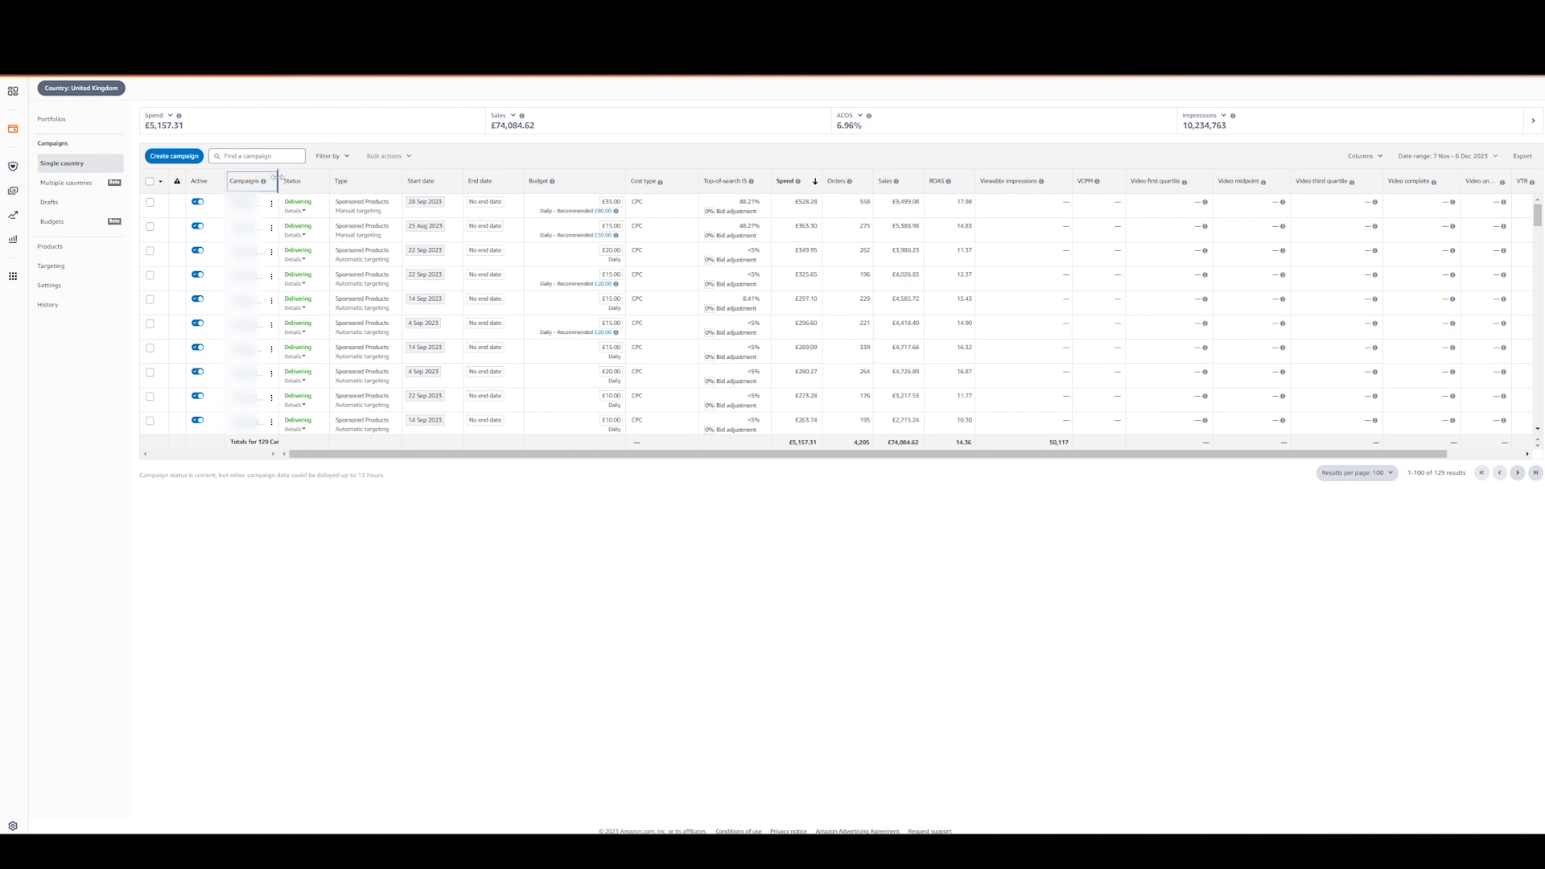
- Narrow the Campaigns column and look through the campaign list's statuses, targeting types, budgets, spend and sales
left_click_drag(278, 180, 271, 175)
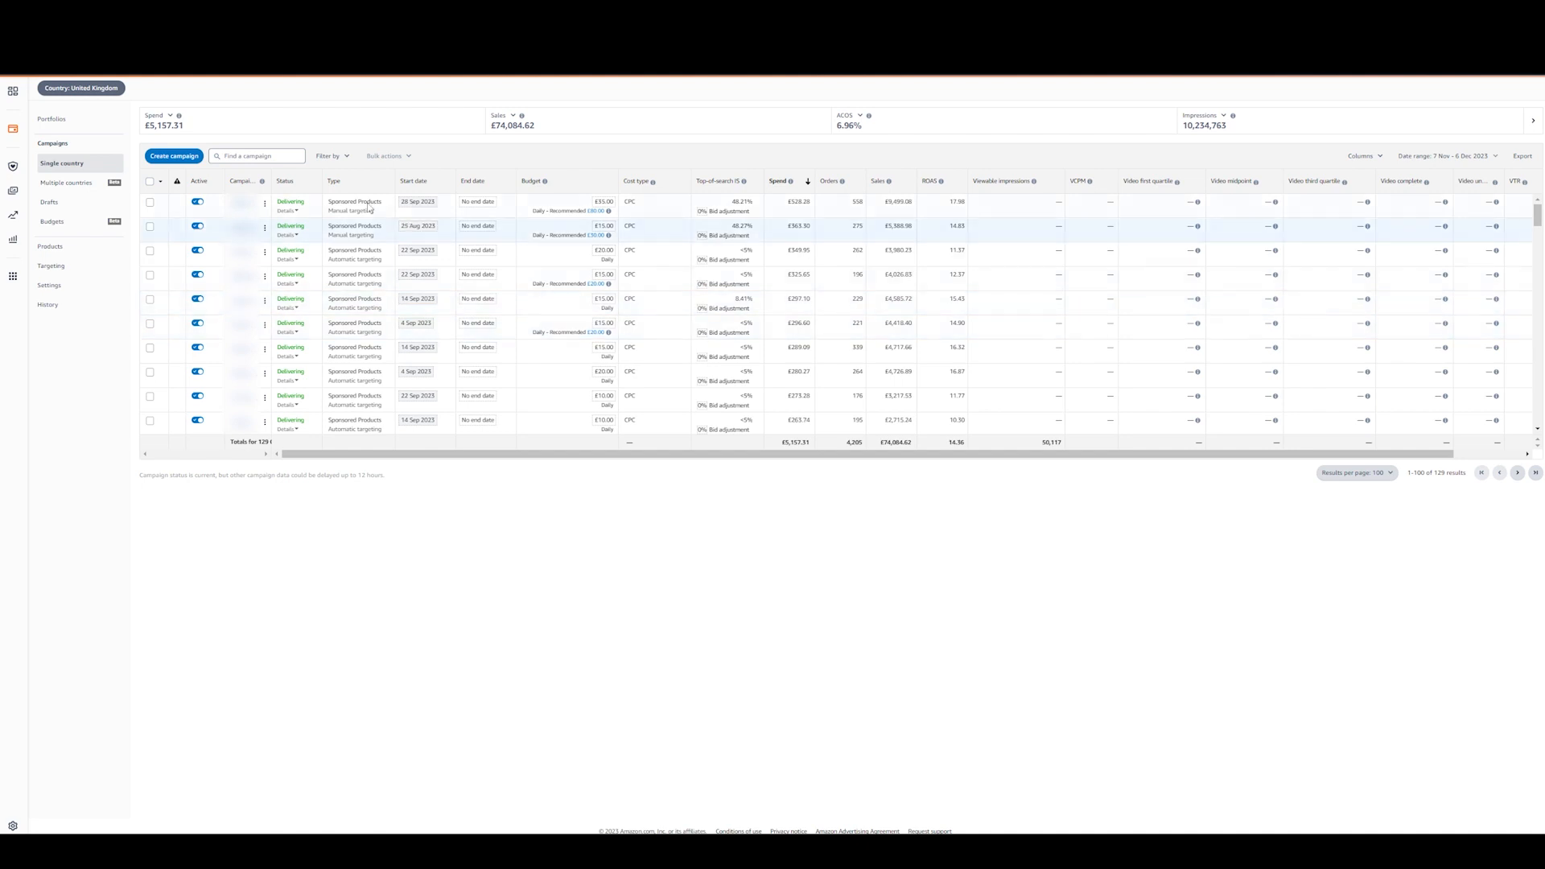
scroll(434, 334, "down", 3)
scroll(433, 332, "up", 1)
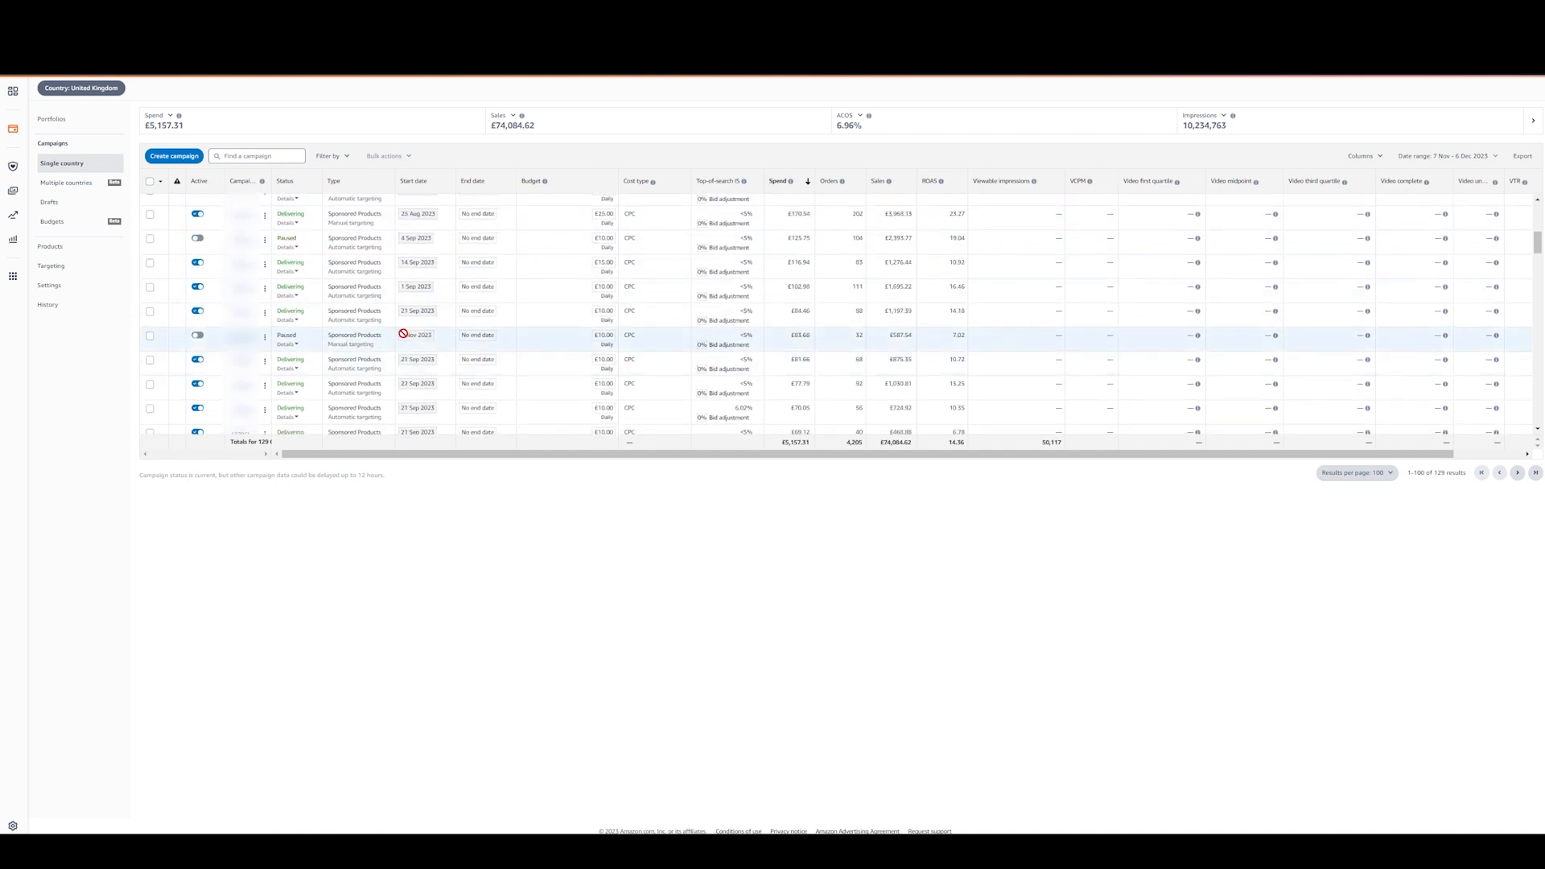
scroll(394, 348, "down", 8)
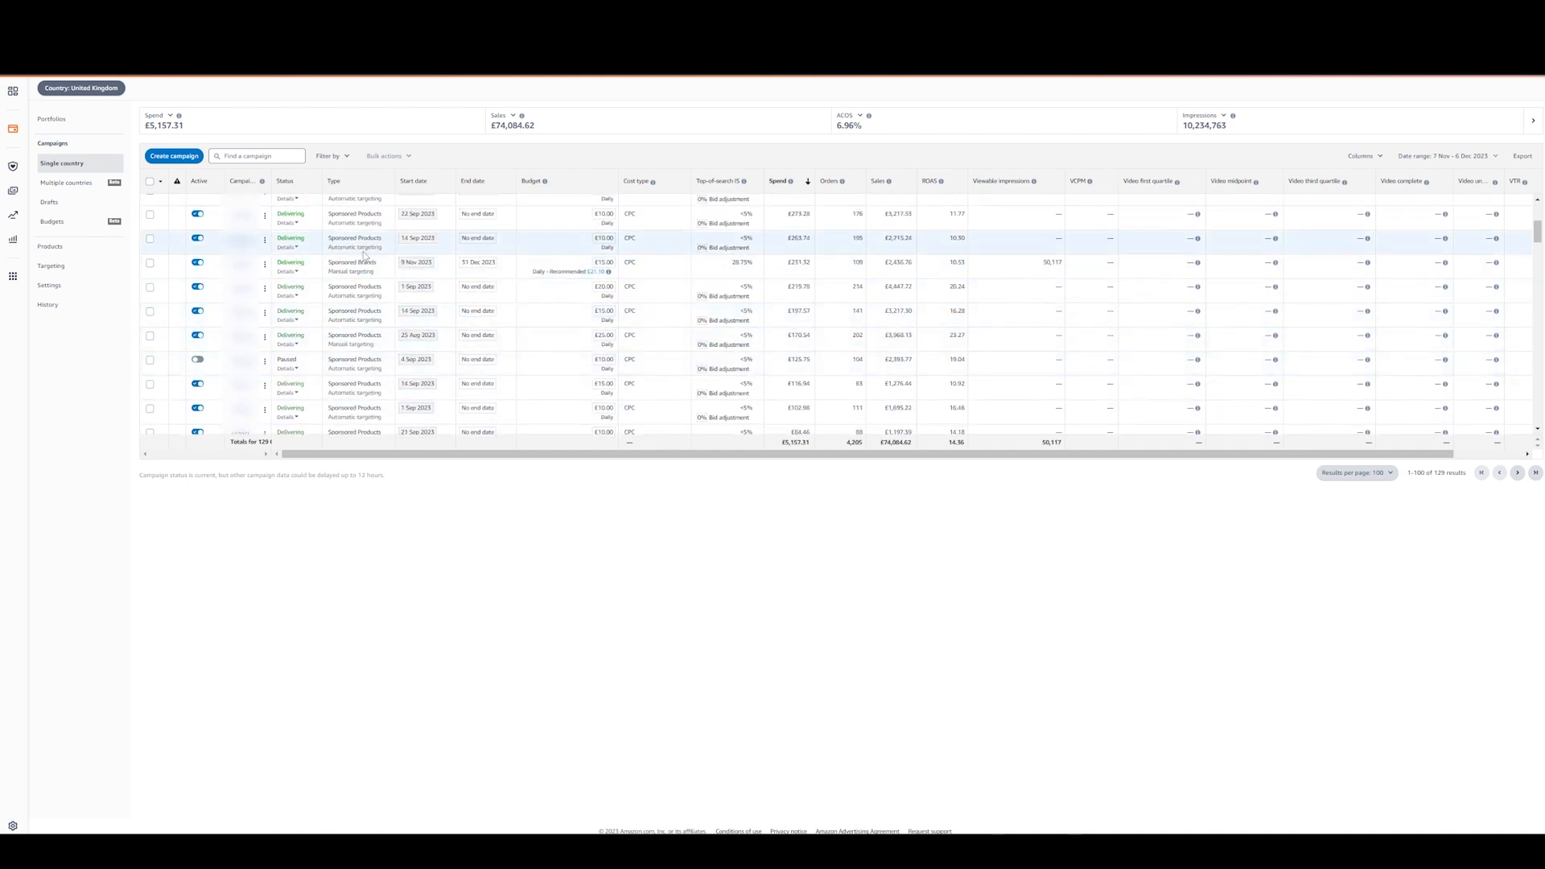
scroll(364, 340, "down", 6)
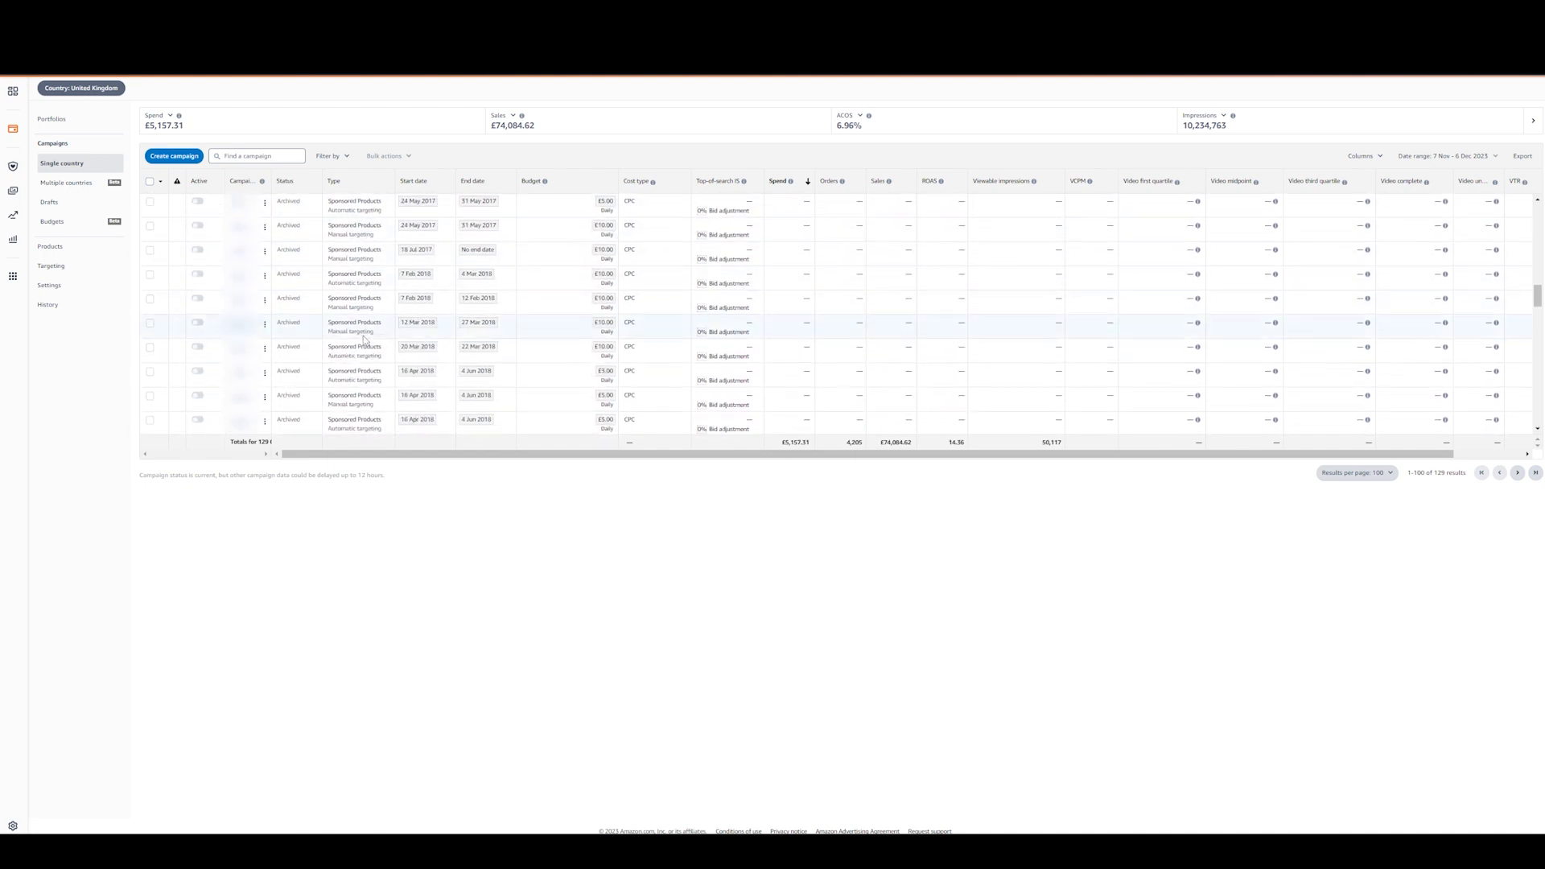
scroll(536, 338, "up", 10)
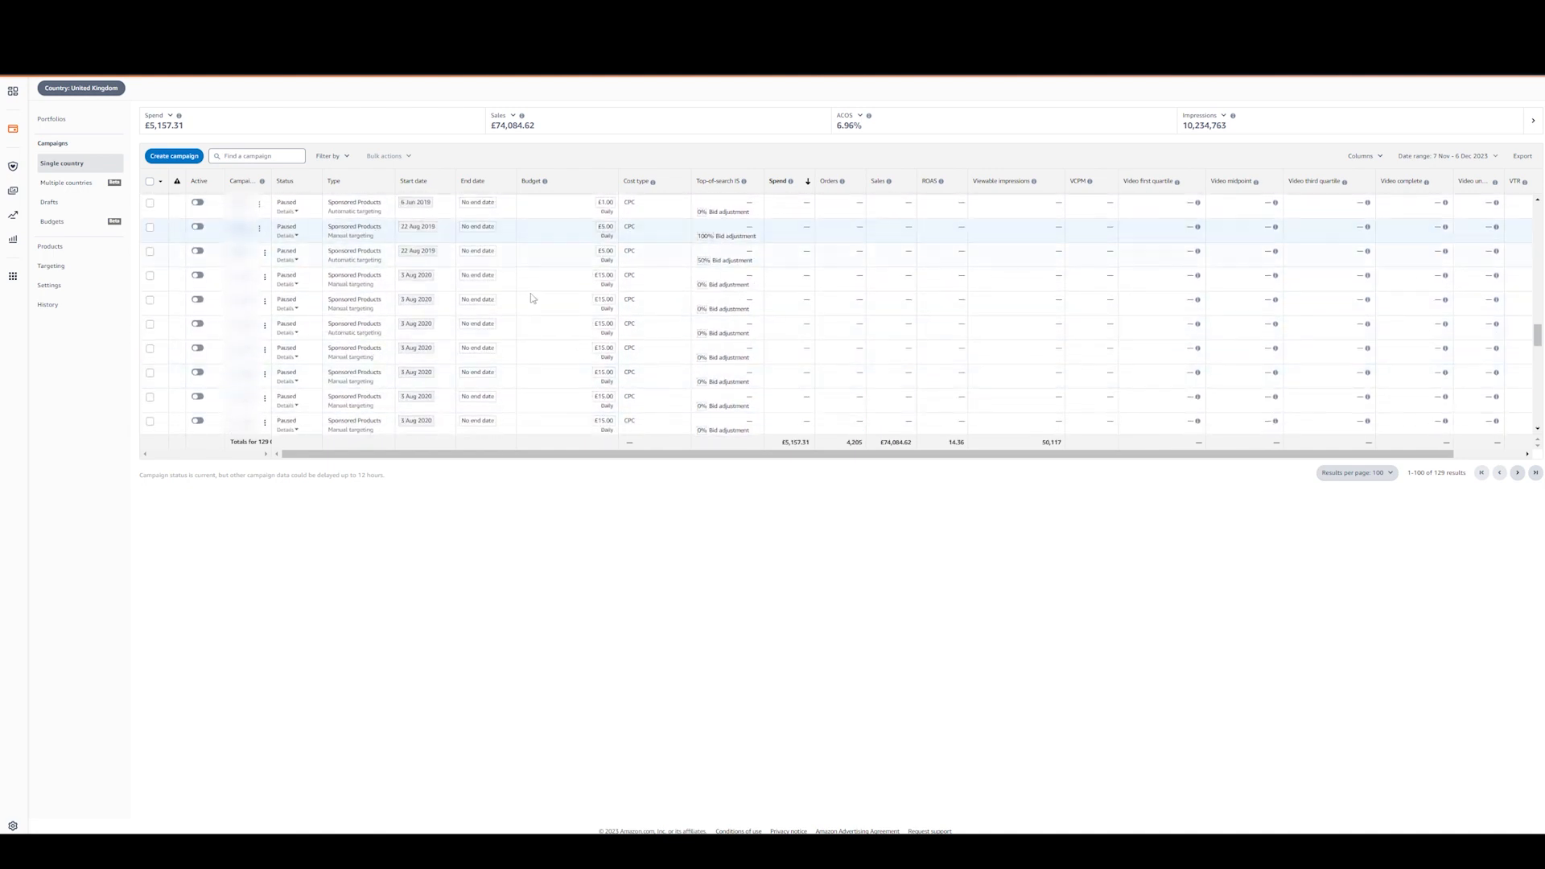
scroll(540, 337, "up", 10)
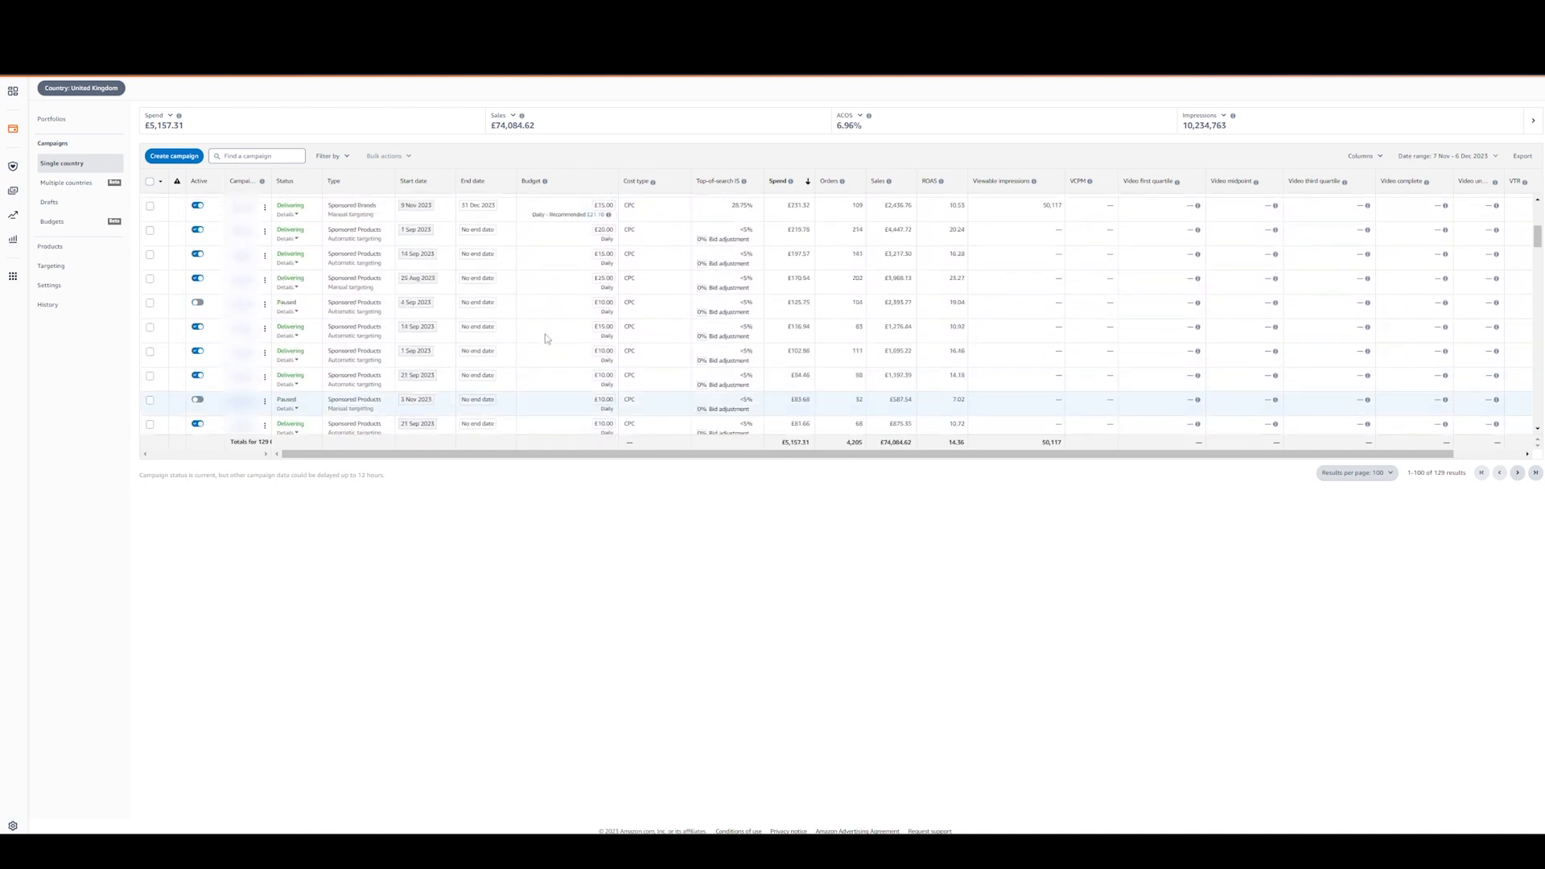